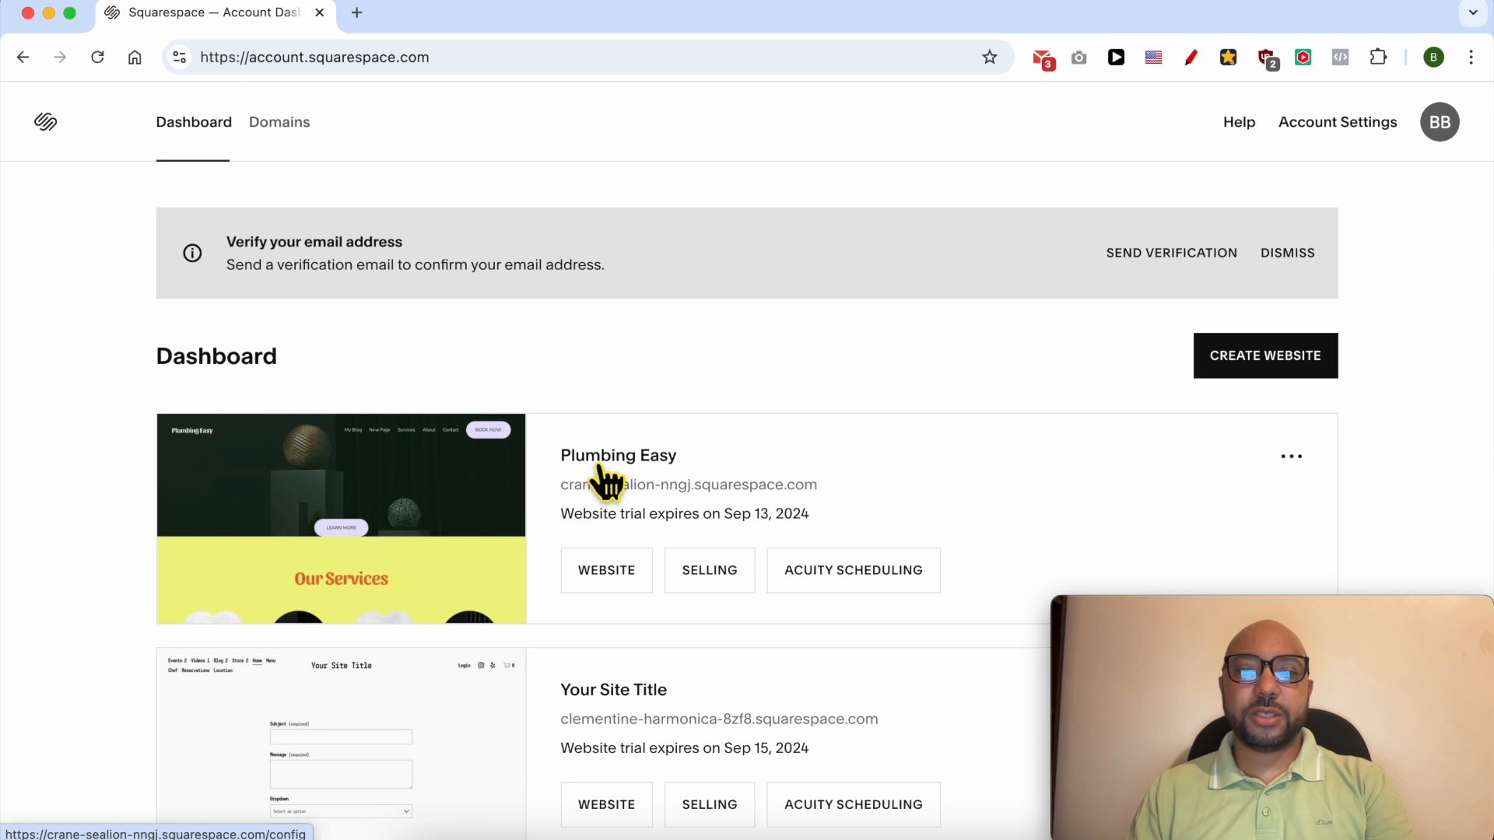
- Open the Plumbing Easy website's About page for editing
left_click(597, 580)
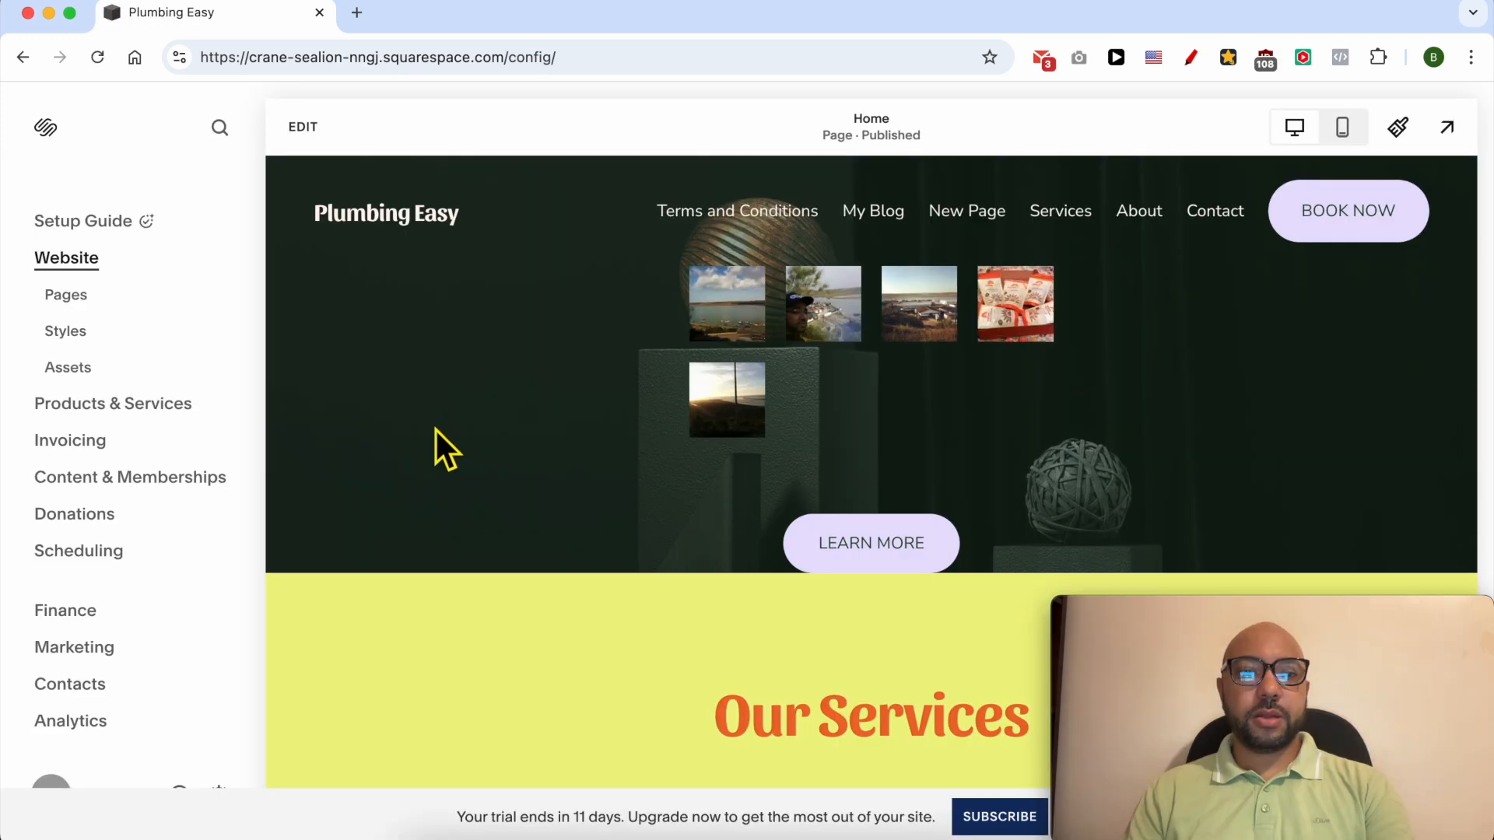
left_click(73, 296)
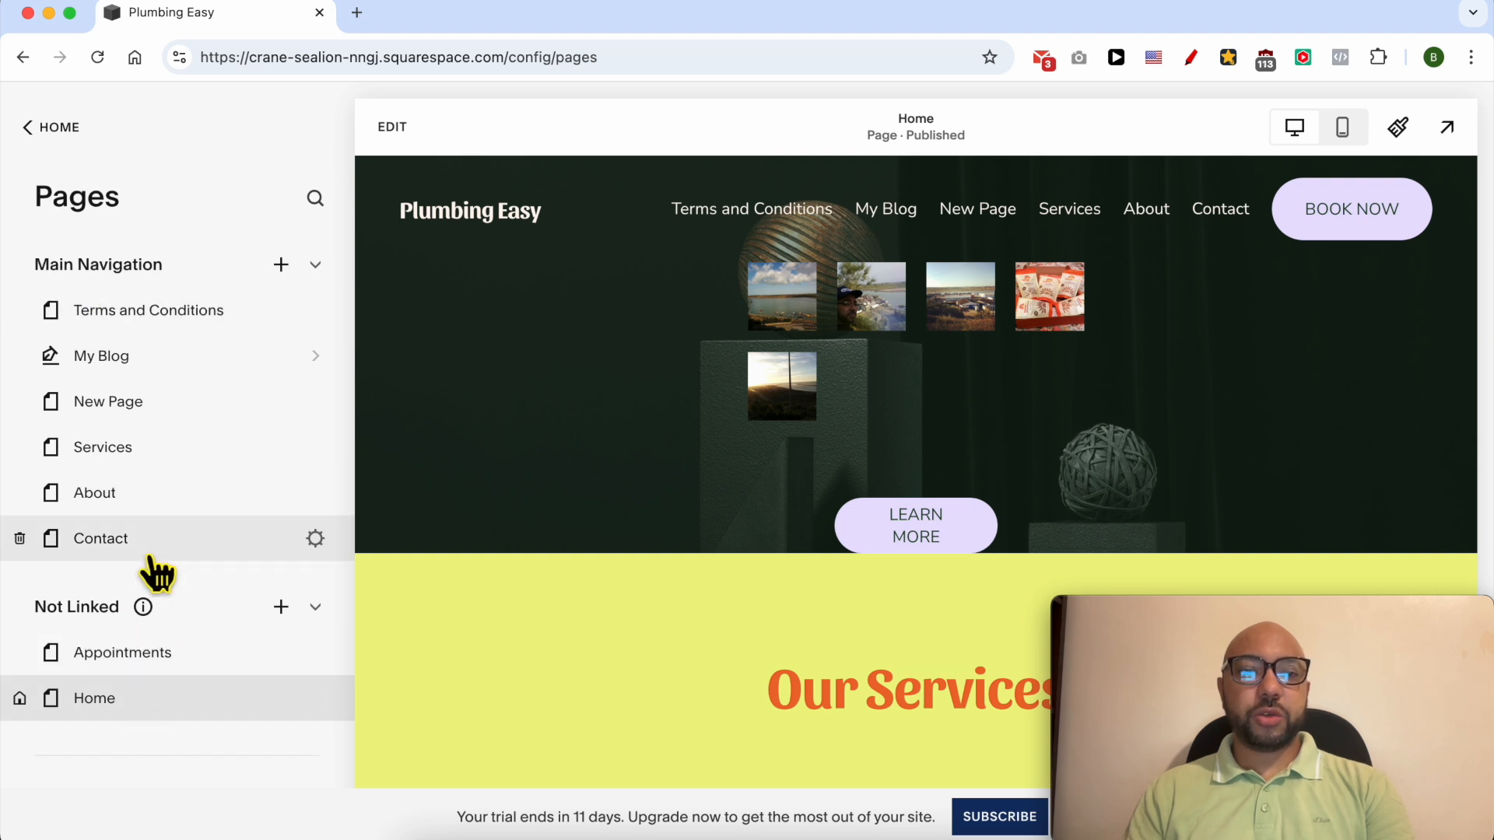
left_click(155, 508)
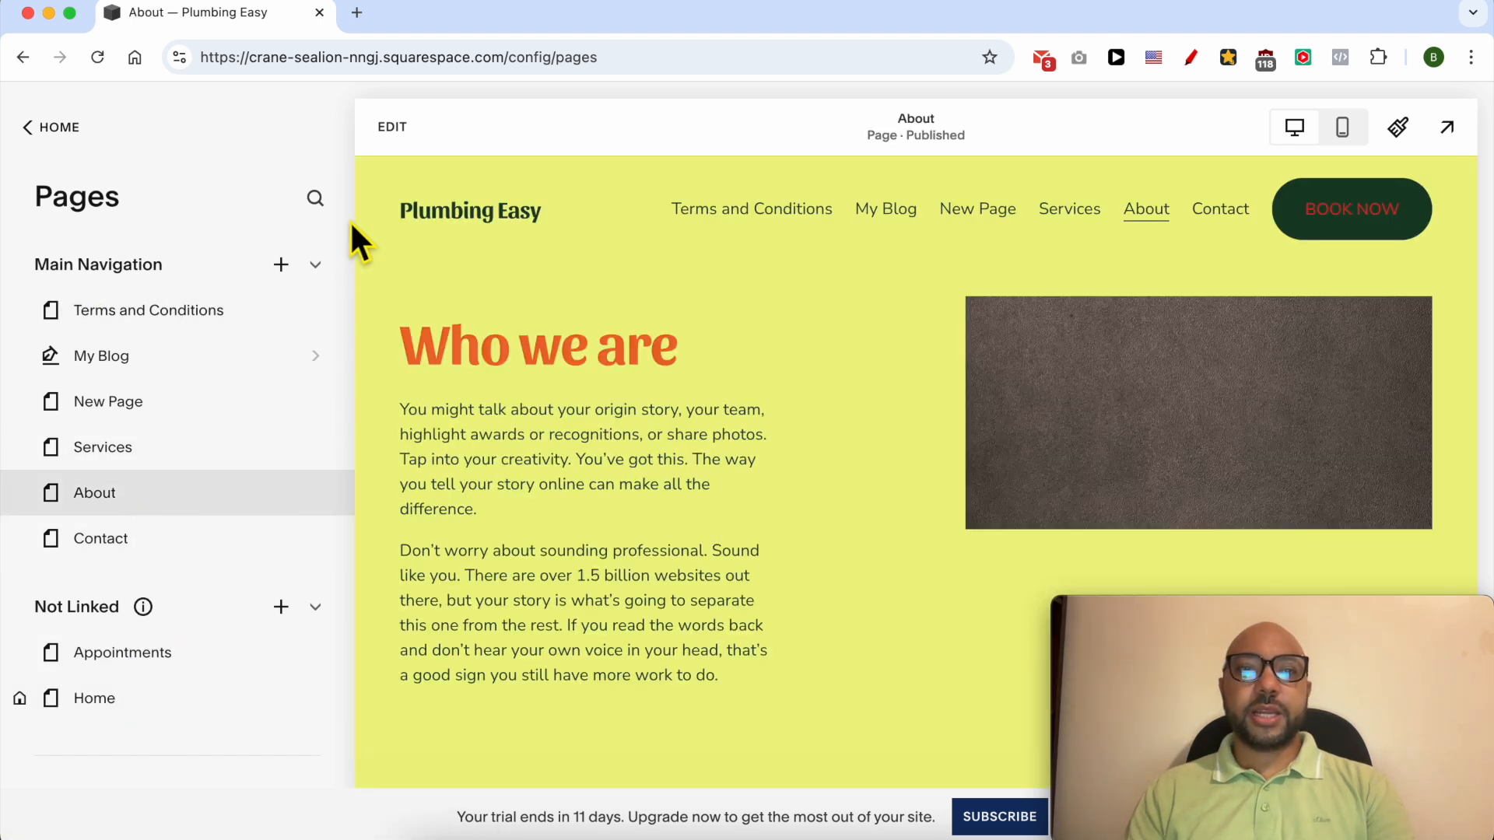
left_click(393, 128)
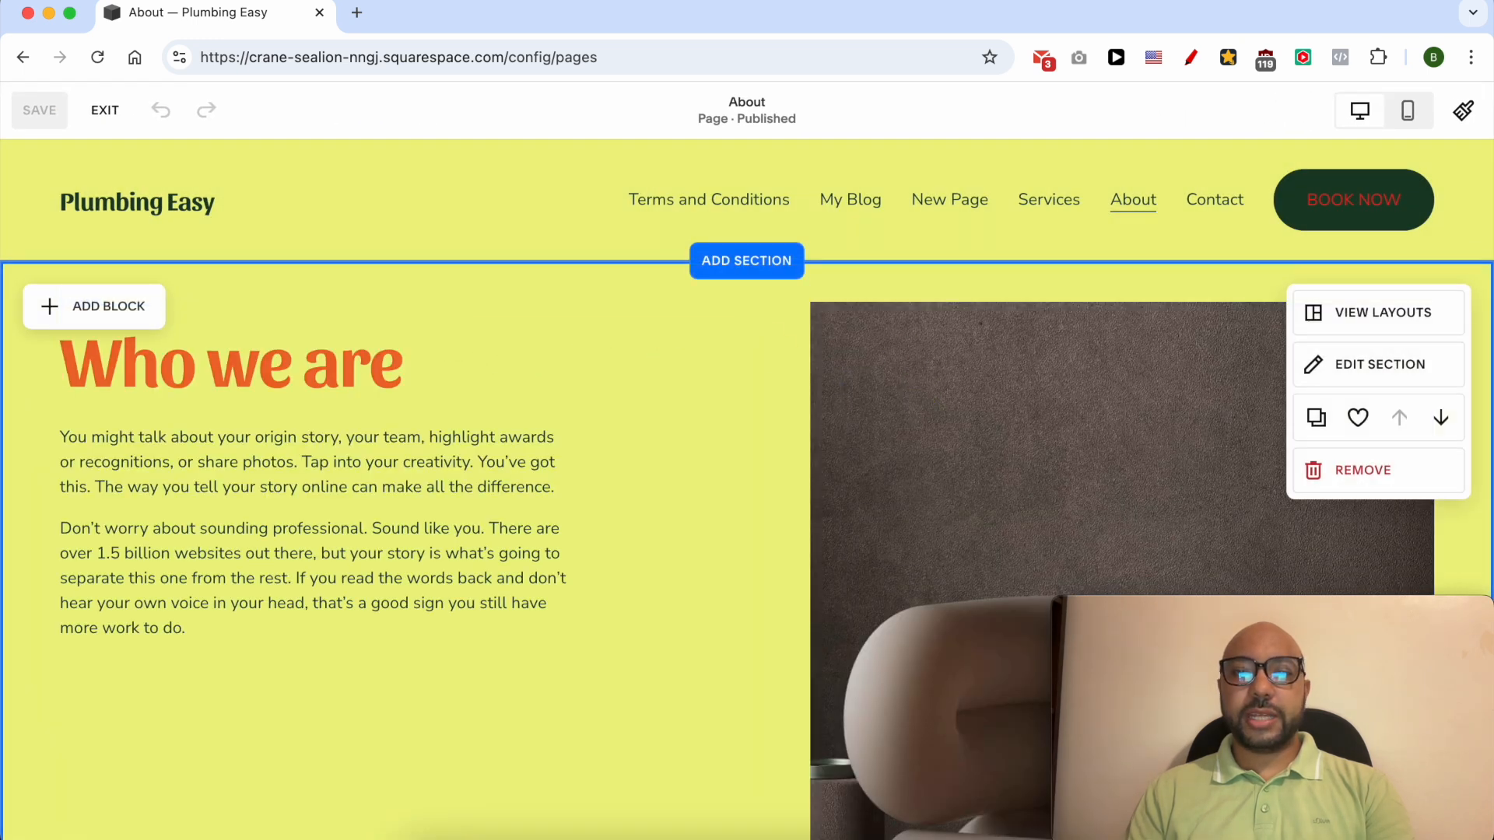
- Add the three-column "Make it stand out." testimonials section above the "Who we are" section
scroll(757, 500, "down", 1)
scroll(757, 500, "down", 1)
scroll(778, 464, "up", 1)
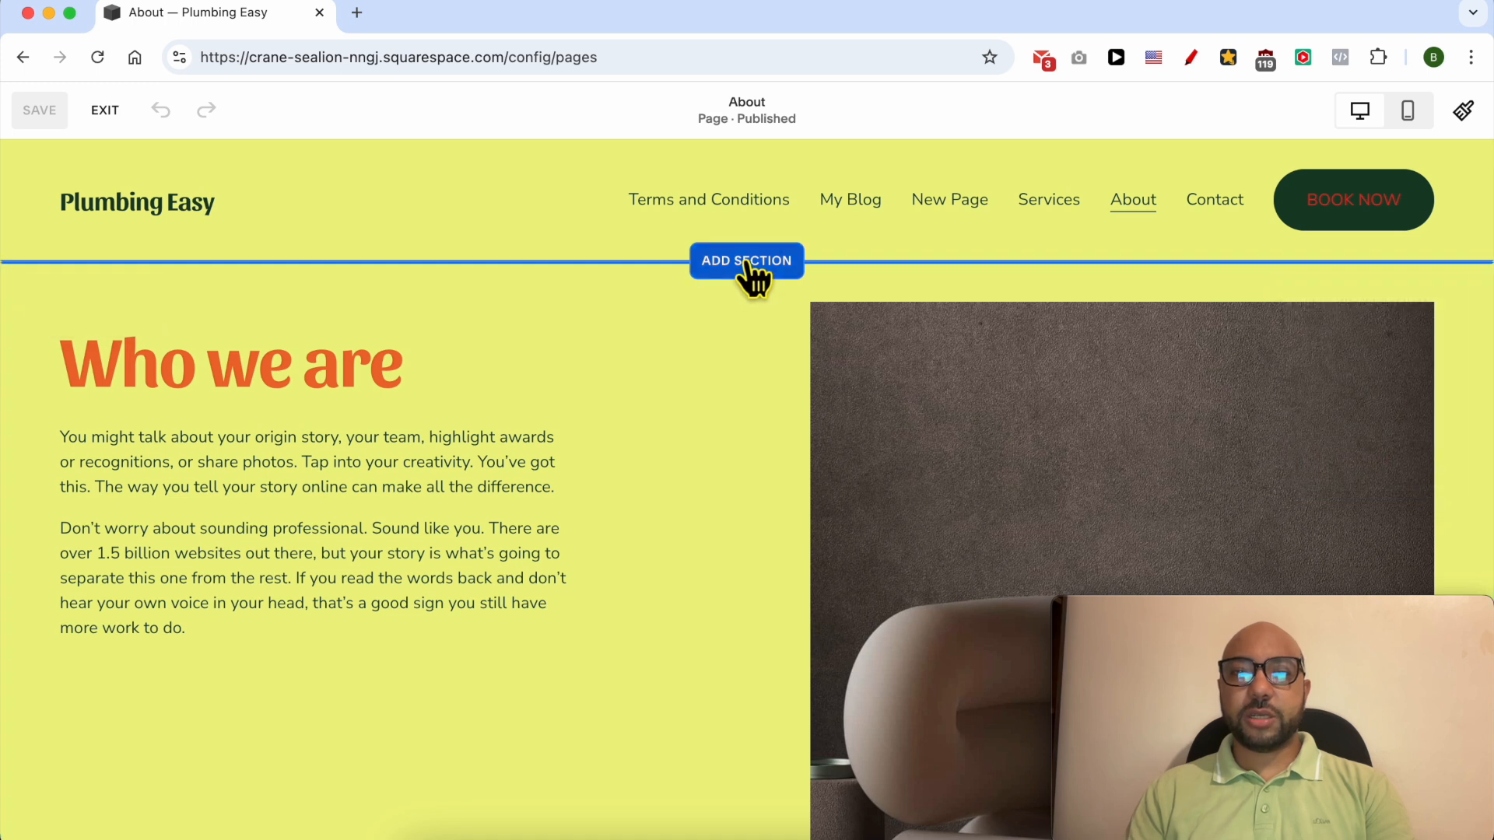
left_click(747, 262)
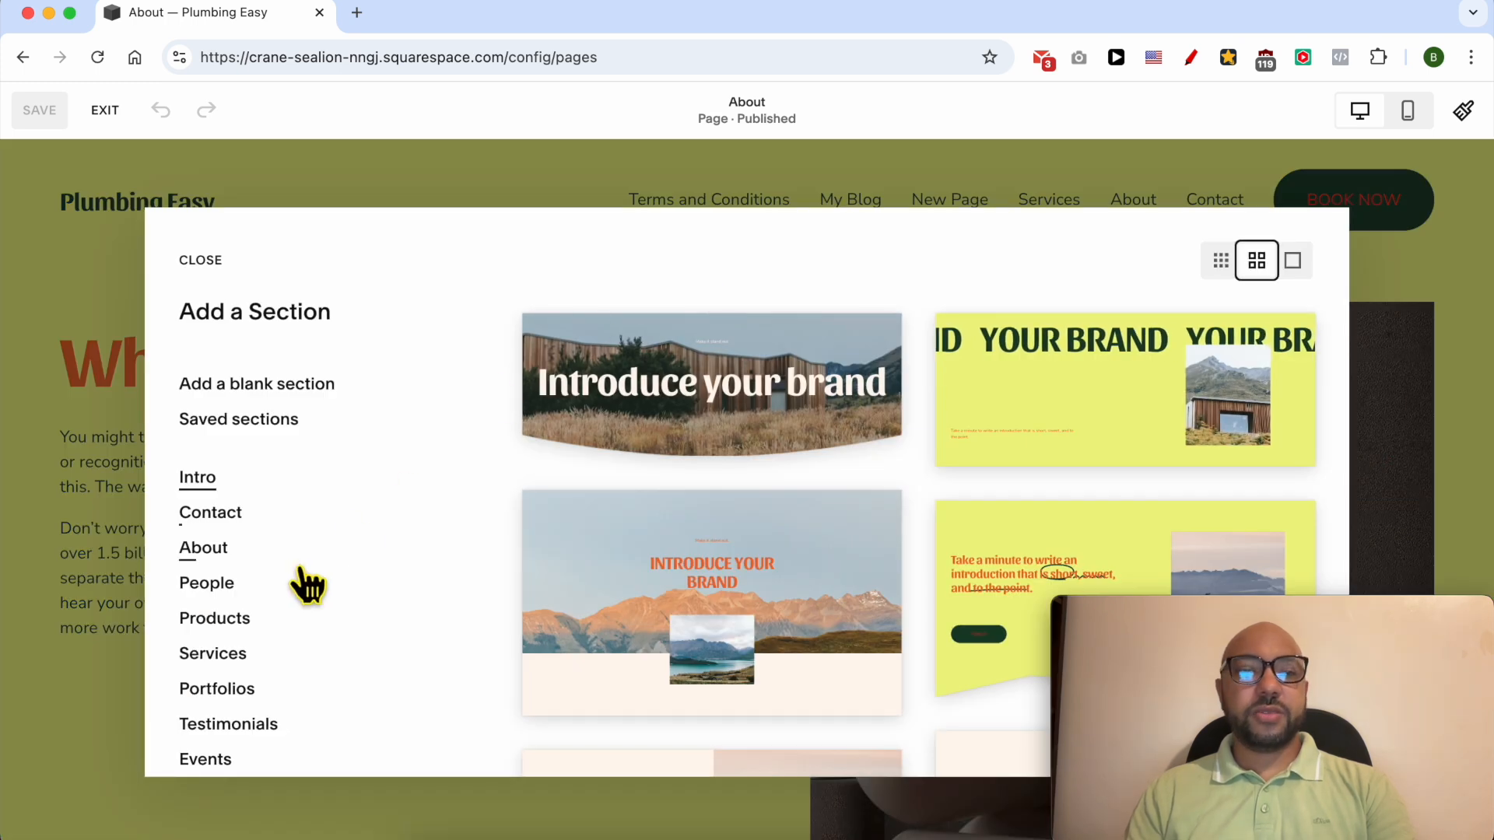
scroll(291, 595, "down", 5)
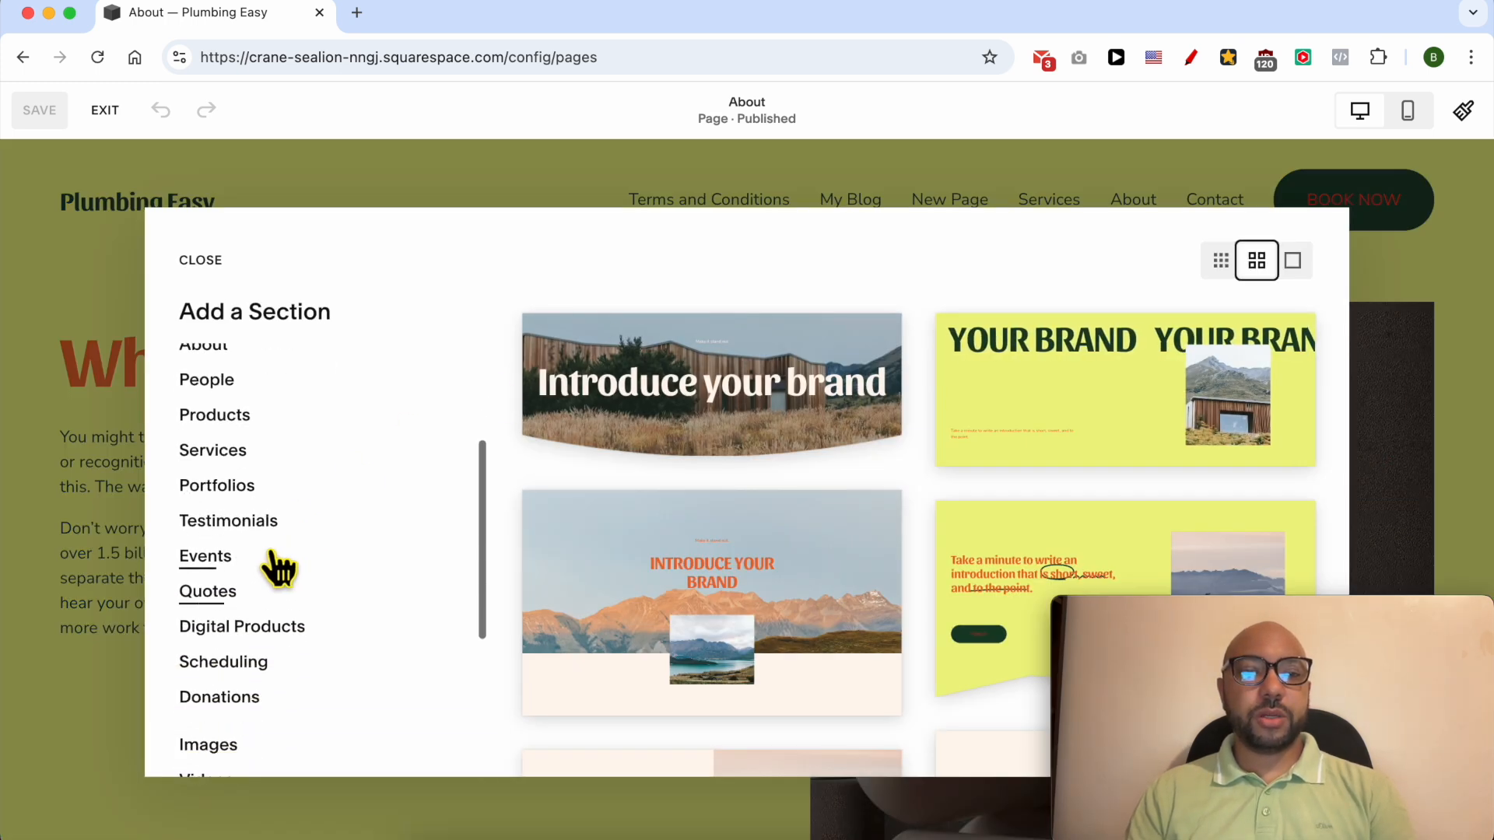
left_click(265, 539)
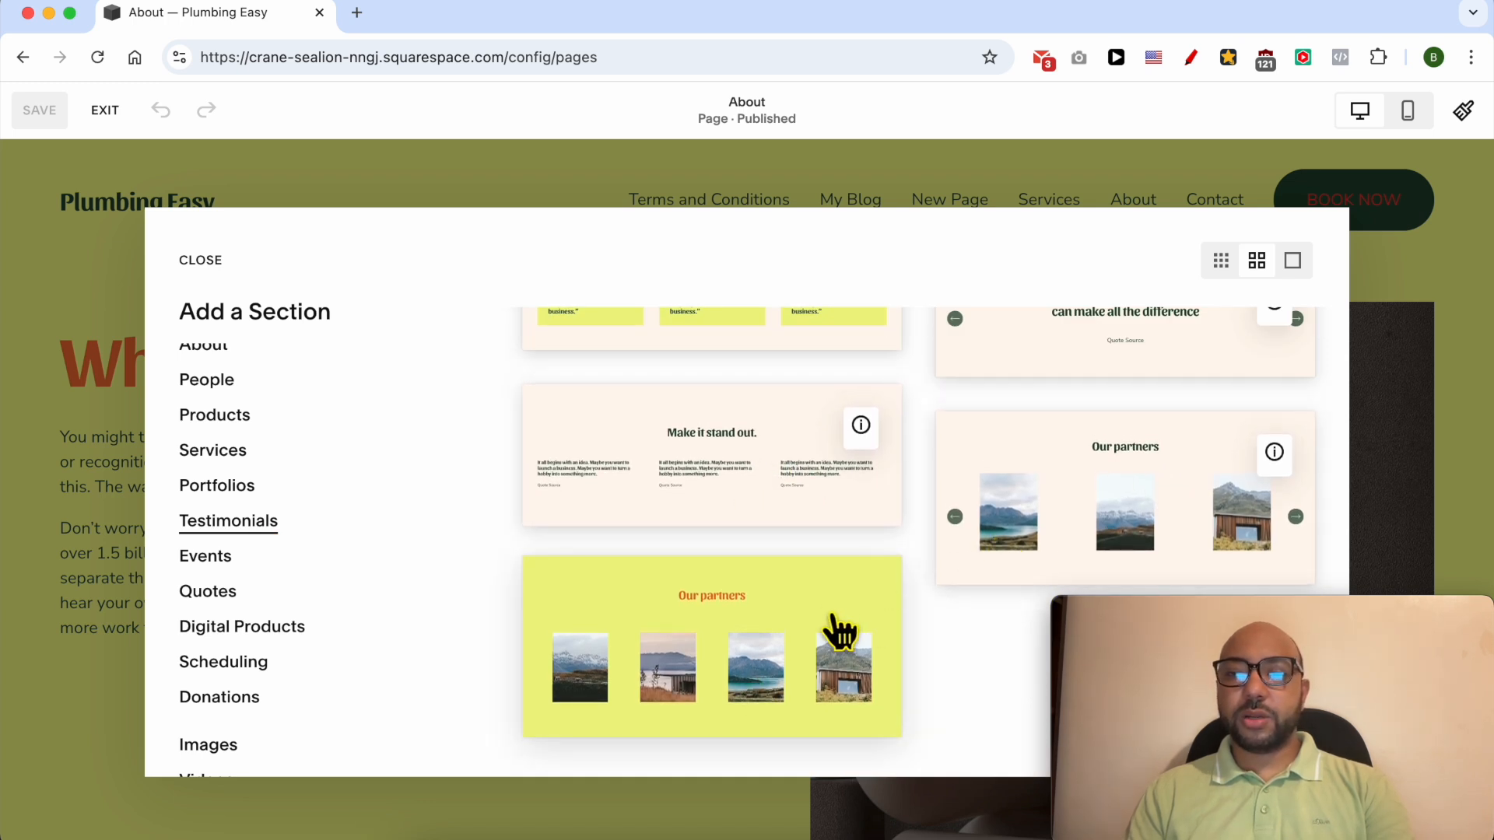
left_click(750, 496)
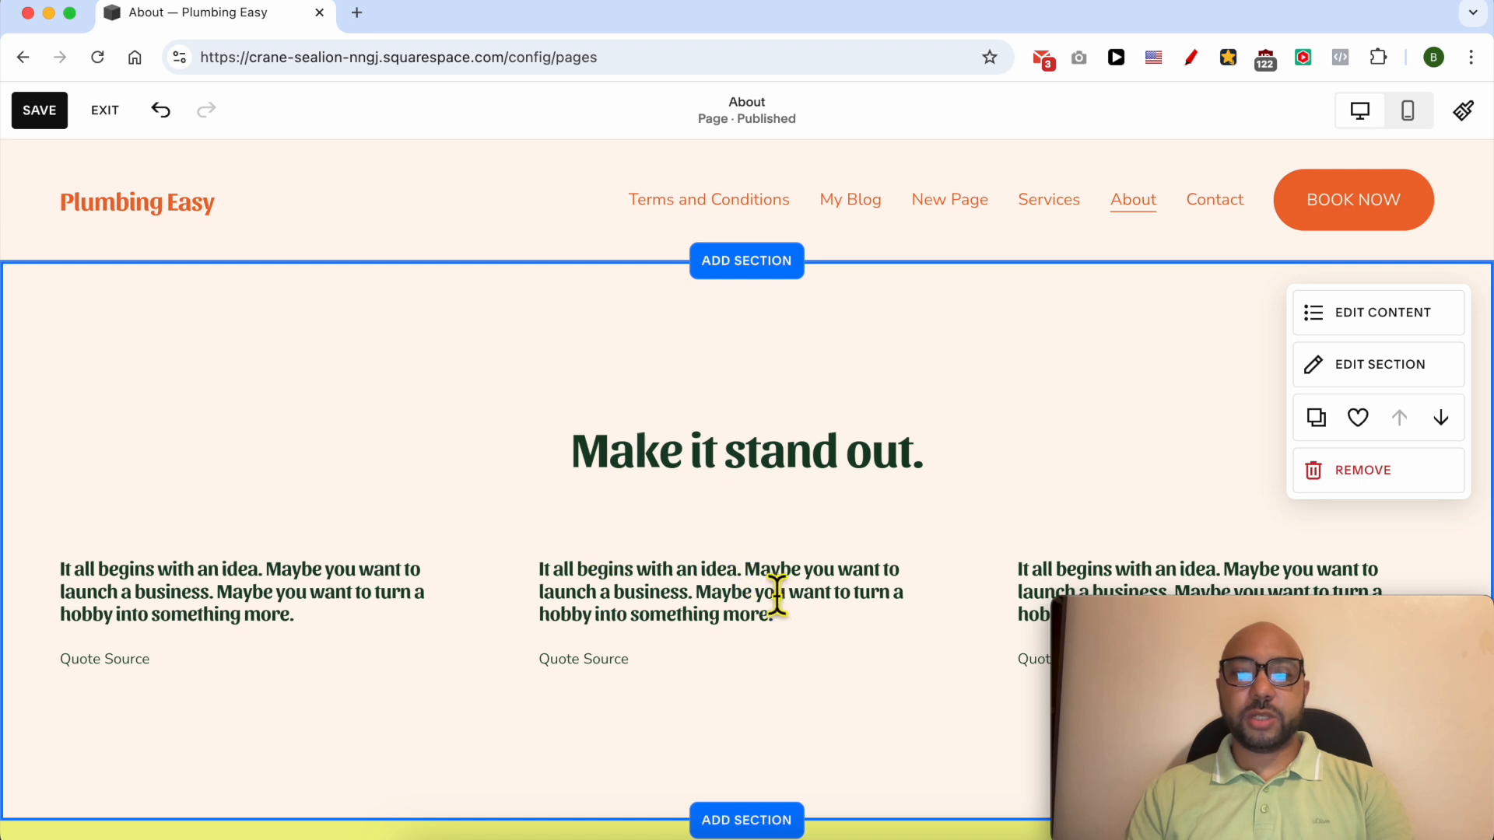
- Set the testimonials section's background to the lavender art design with blurred yellow shapes
left_click(1344, 385)
left_click_drag(1306, 627, 250, 621)
left_click(1270, 340)
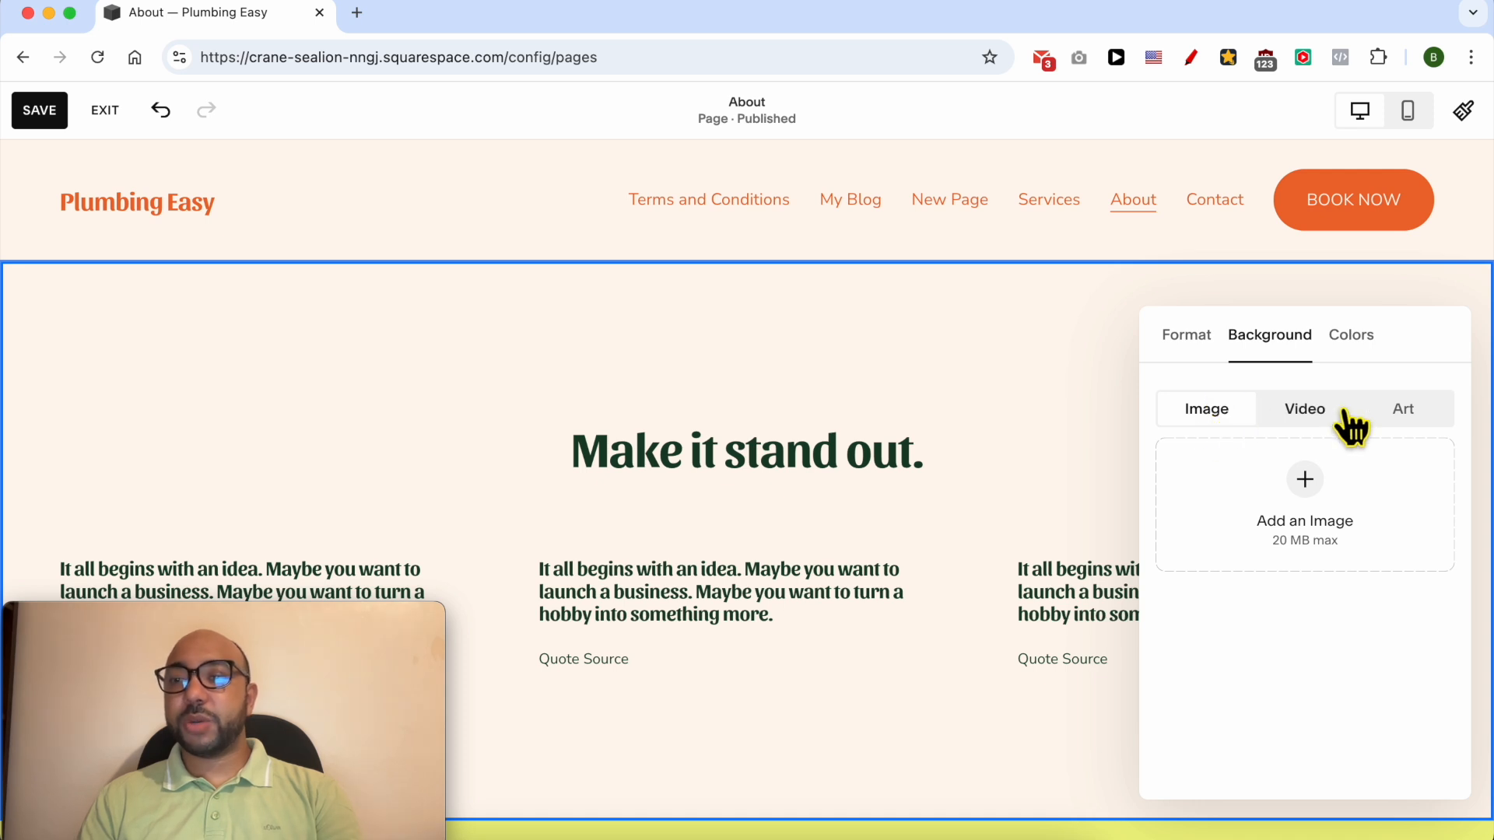
left_click(1405, 421)
left_click(1355, 510)
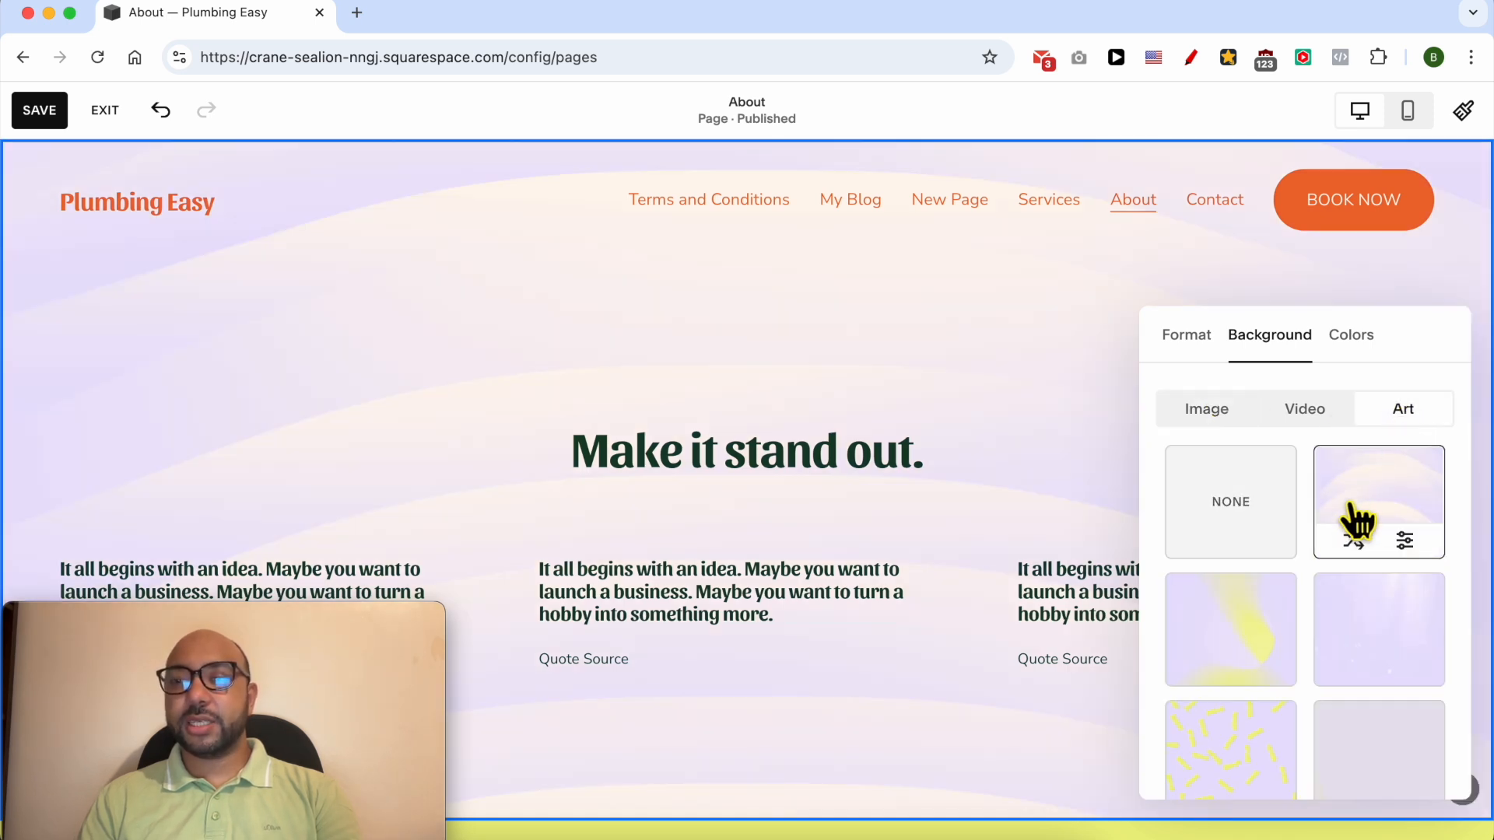
left_click(1233, 666)
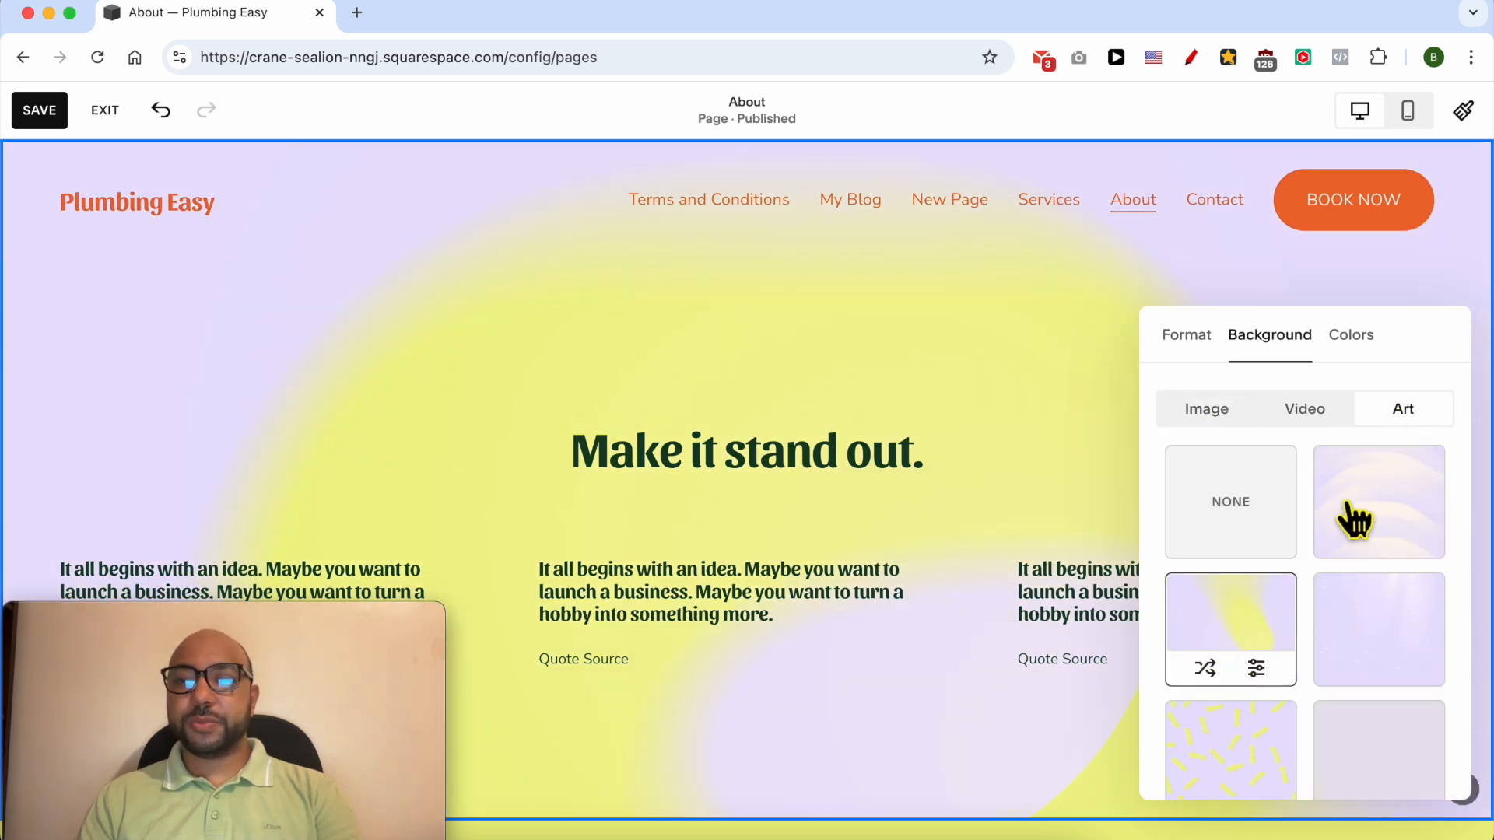
- Try other color themes on the testimonials section, including Light 1 and Light 2, and reapply Lightest 1
left_click(1354, 343)
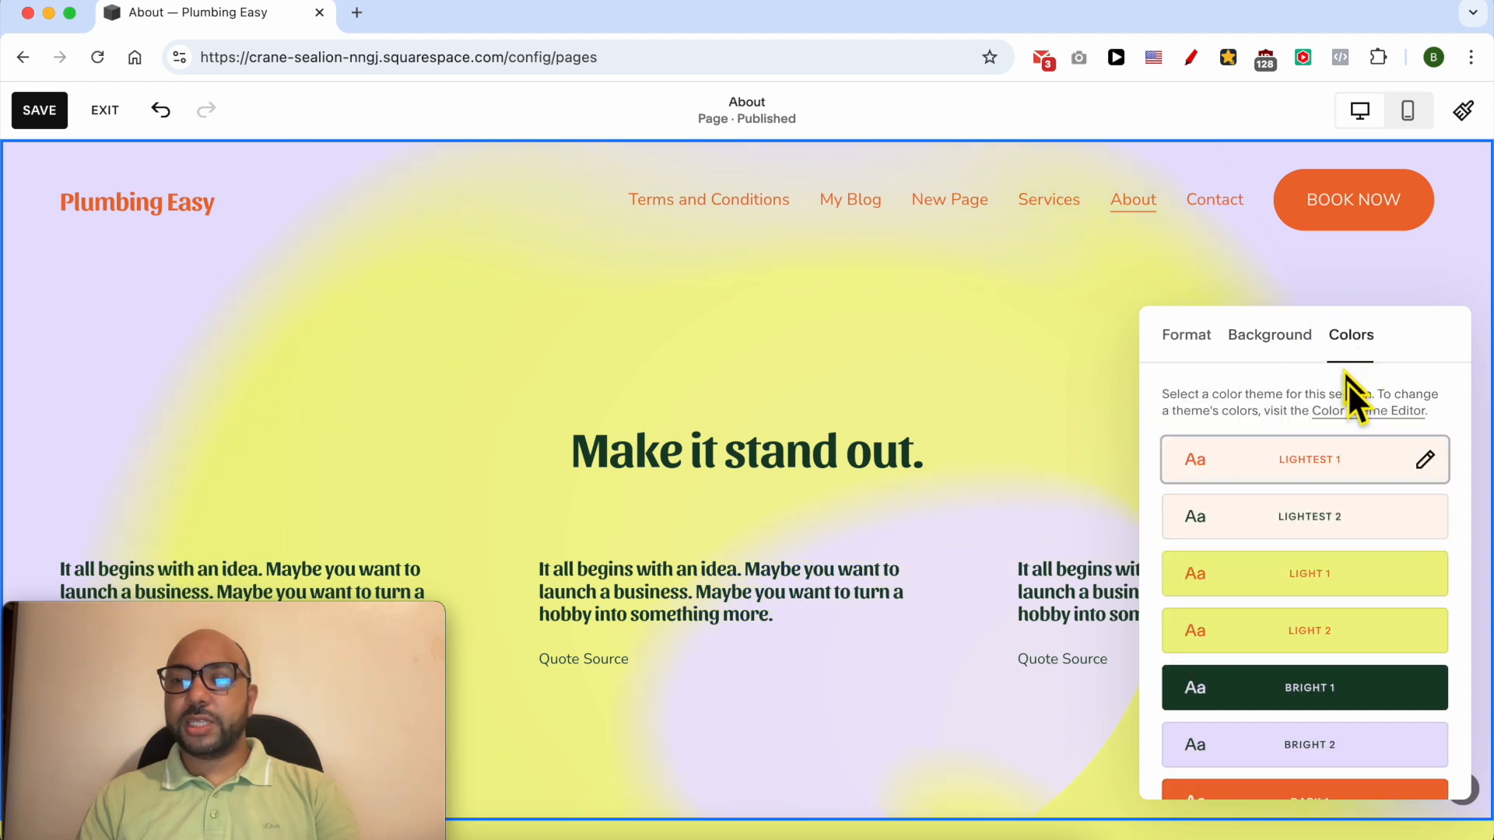
left_click(1333, 537)
left_click(1321, 587)
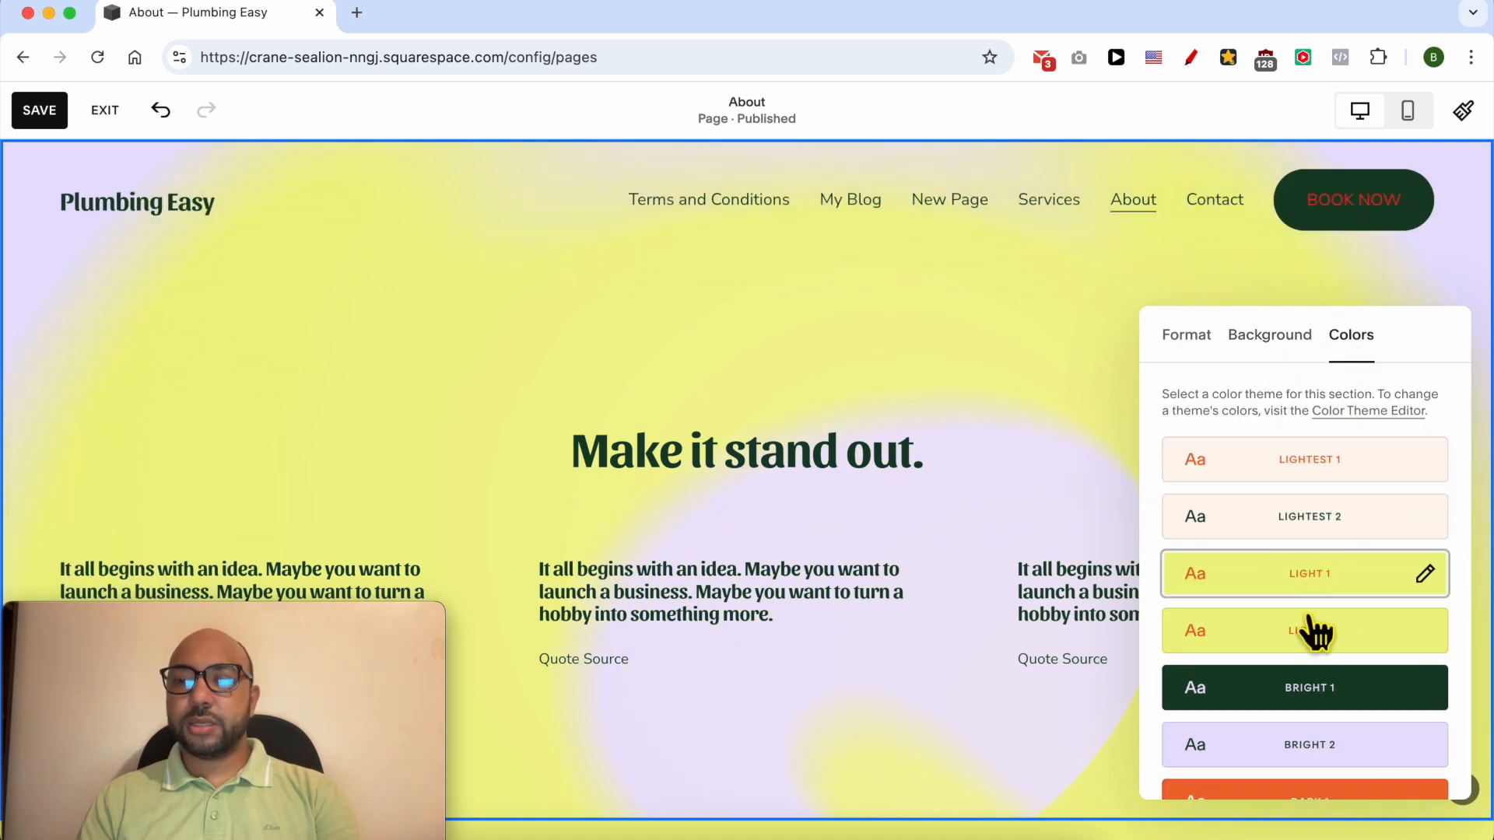
left_click(1309, 640)
scroll(1316, 657, "down", 3)
left_click(1315, 591)
left_click(1322, 634)
scroll(1331, 409, "up", 2)
scroll(1332, 408, "up", 1)
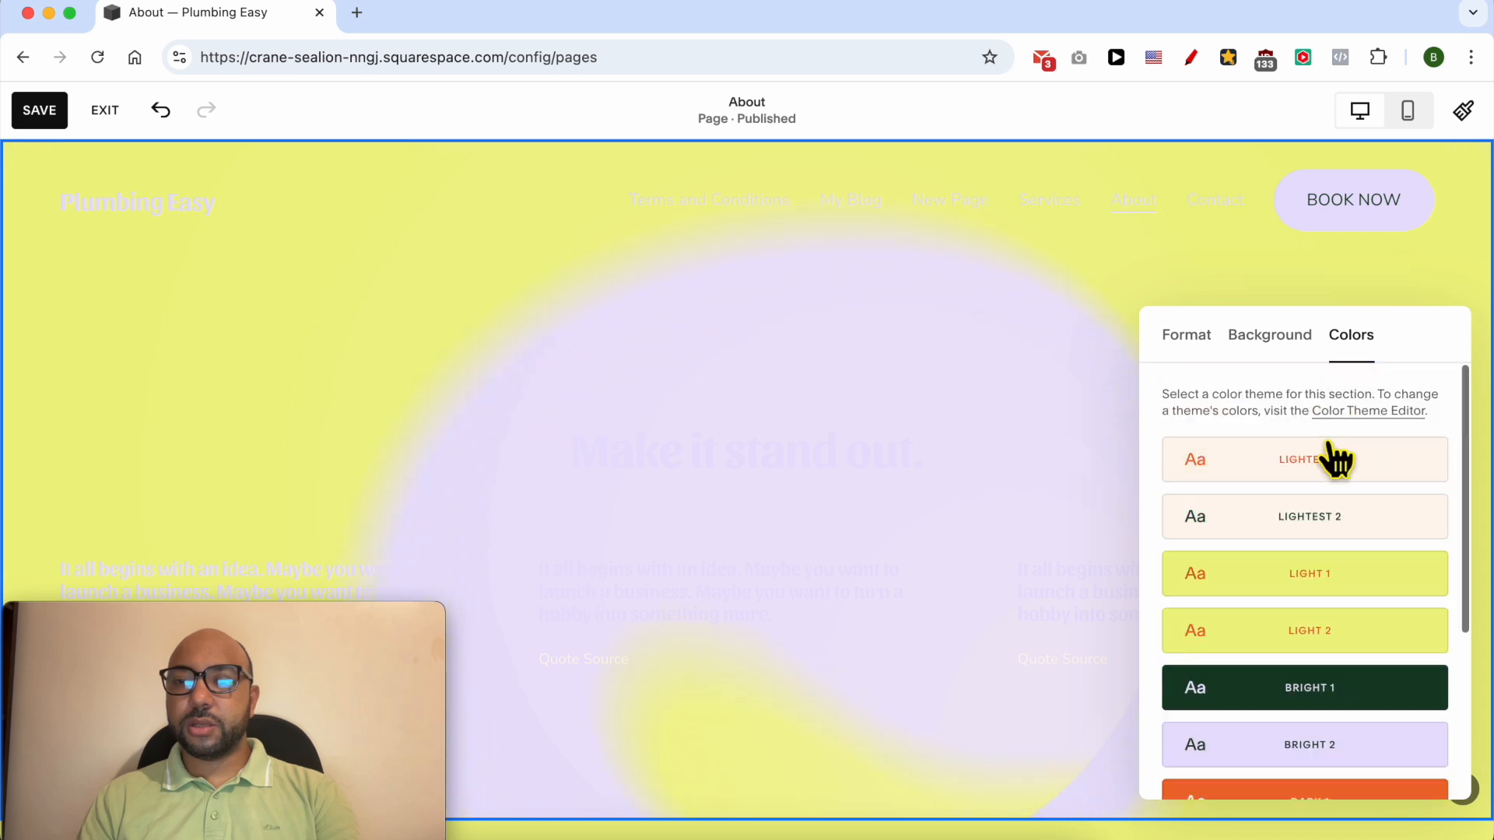
left_click(1324, 457)
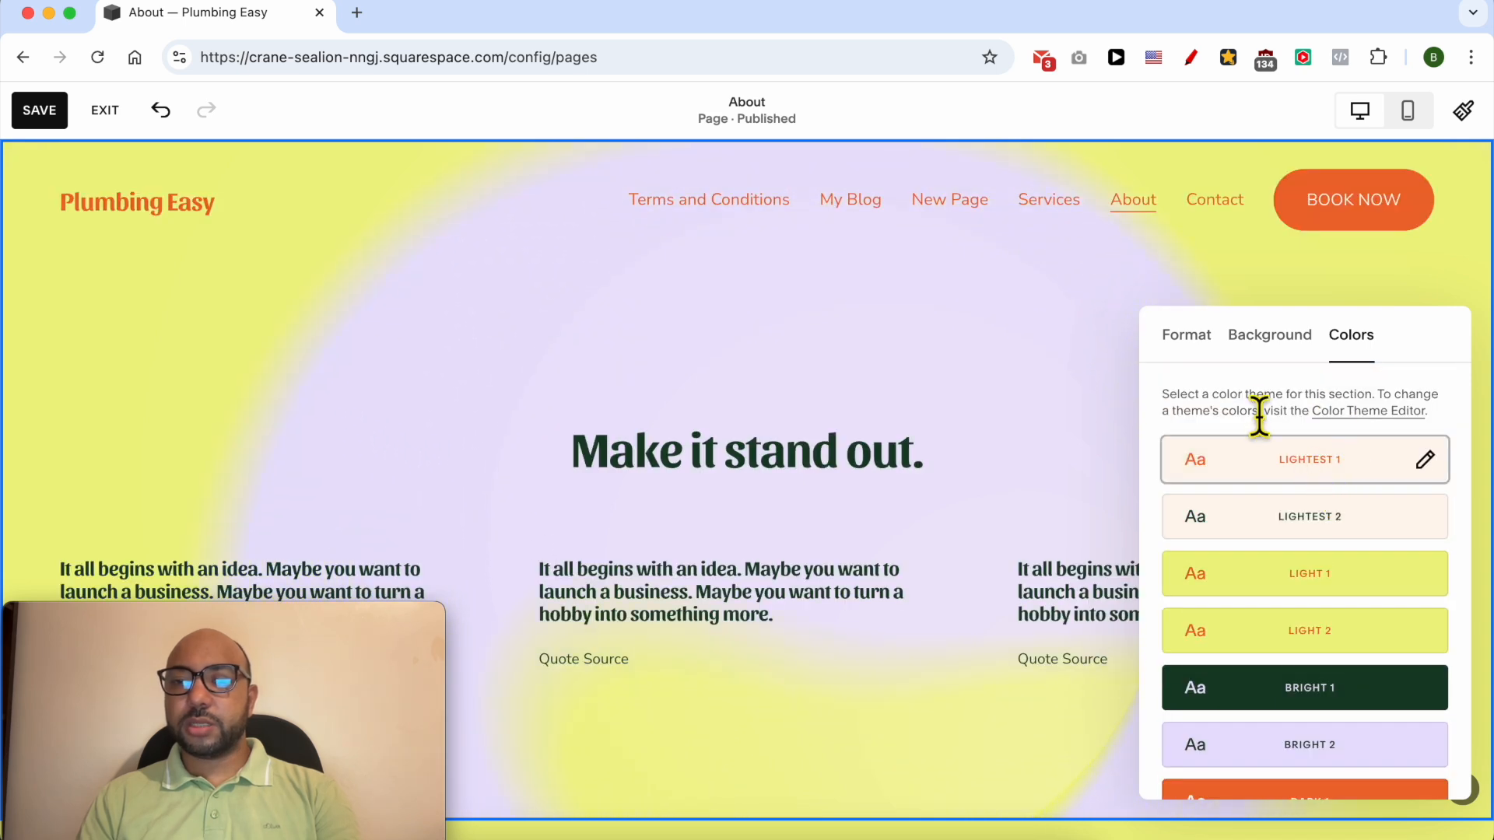
left_click(1206, 355)
left_click(1309, 302)
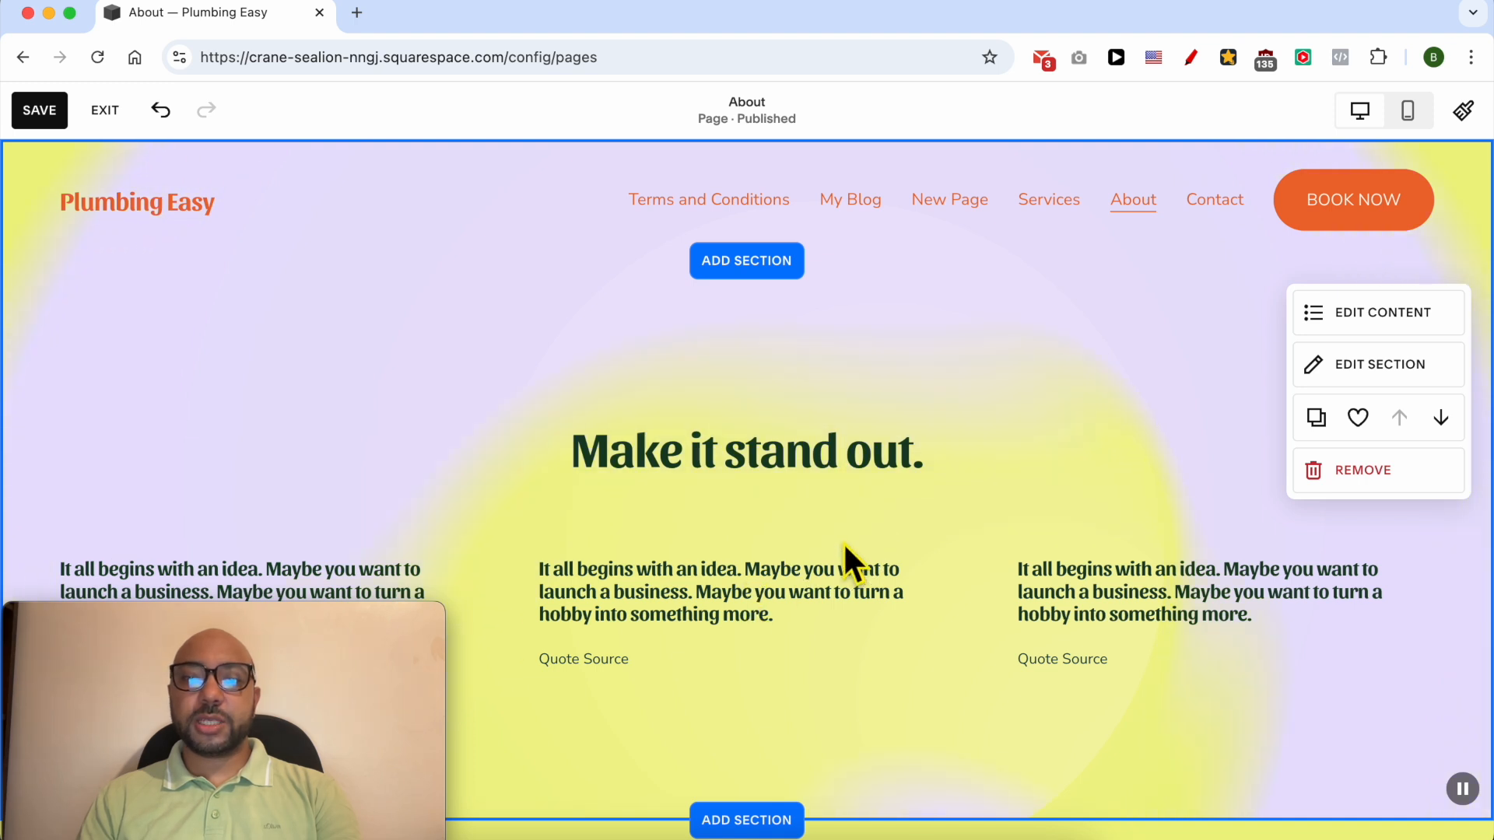
- In the testimonials section's content settings, preview the section title and button toggles, and turn on images for the items
left_click(1407, 315)
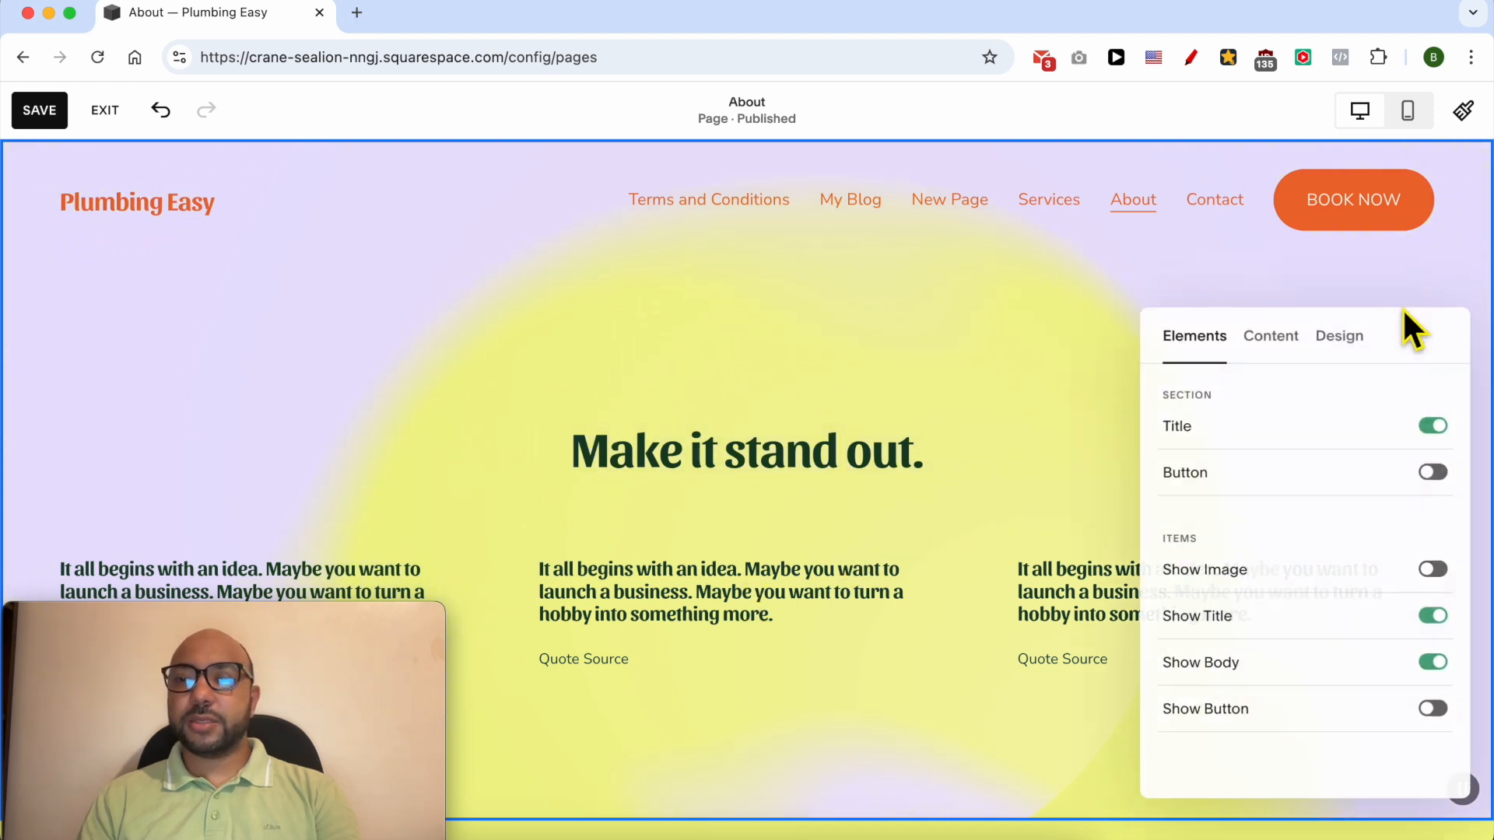
left_click(1438, 426)
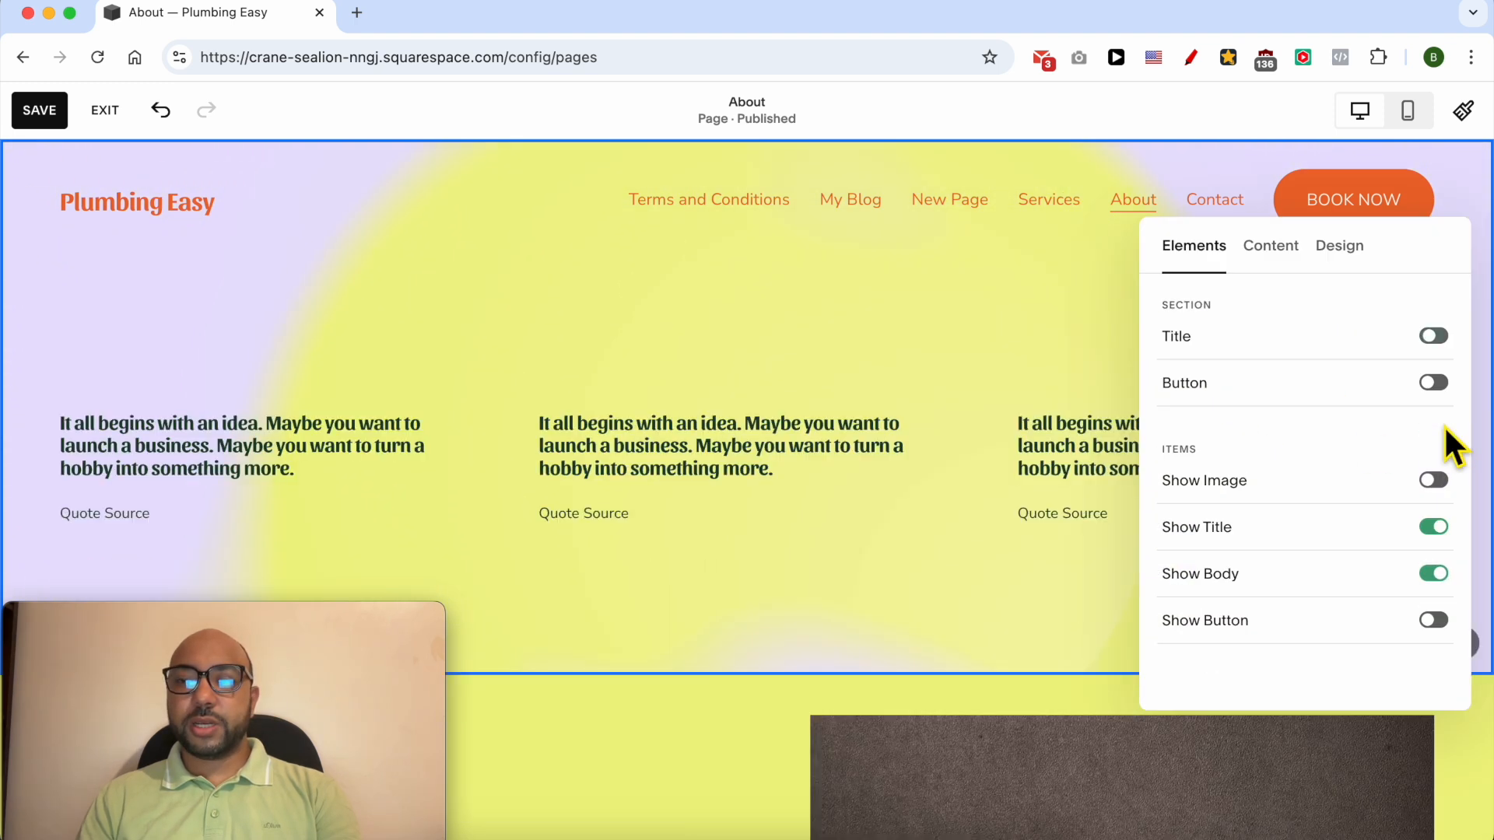
left_click(1439, 340)
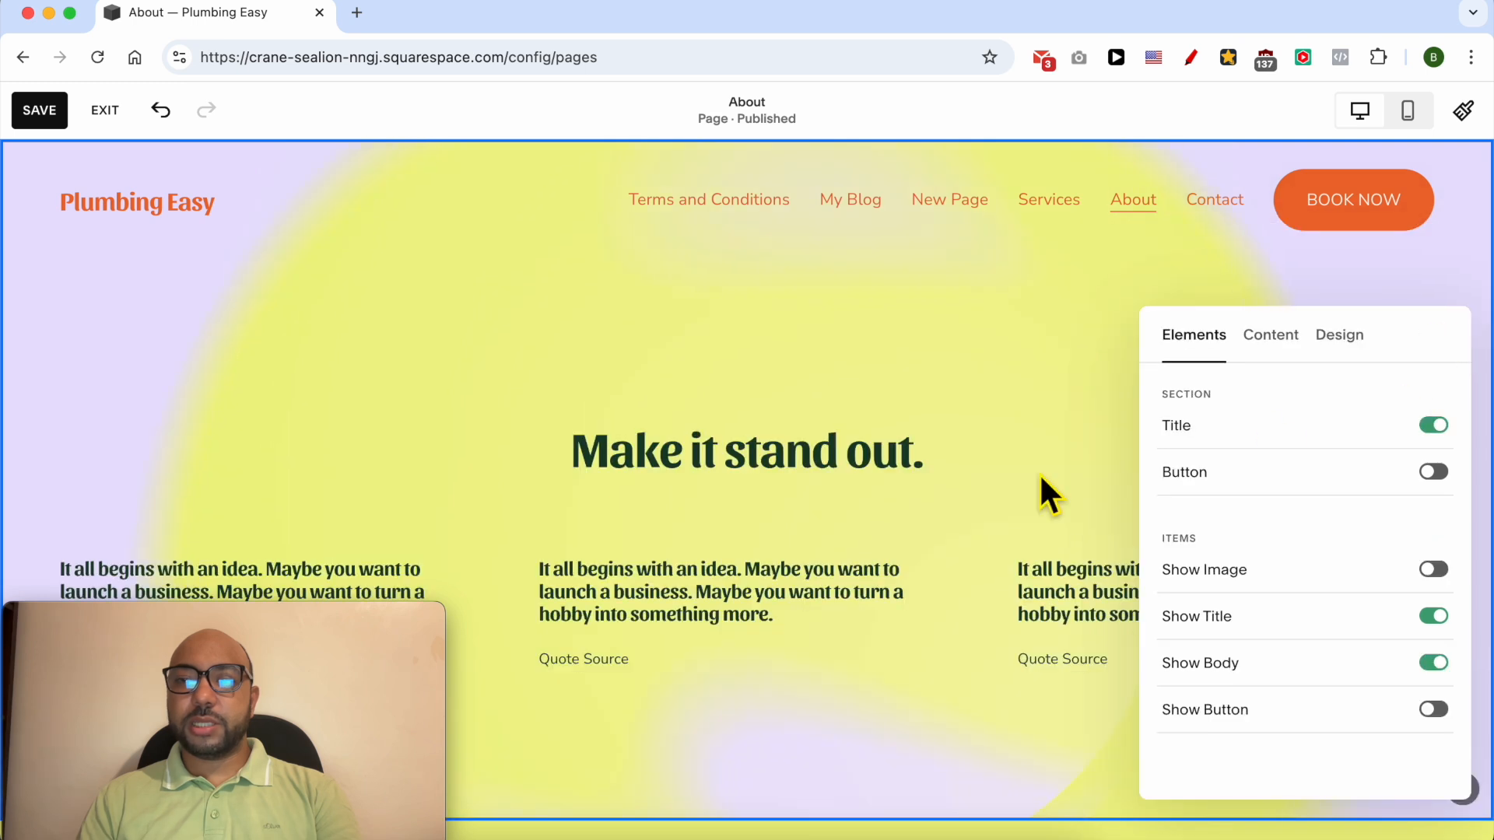
left_click(1432, 472)
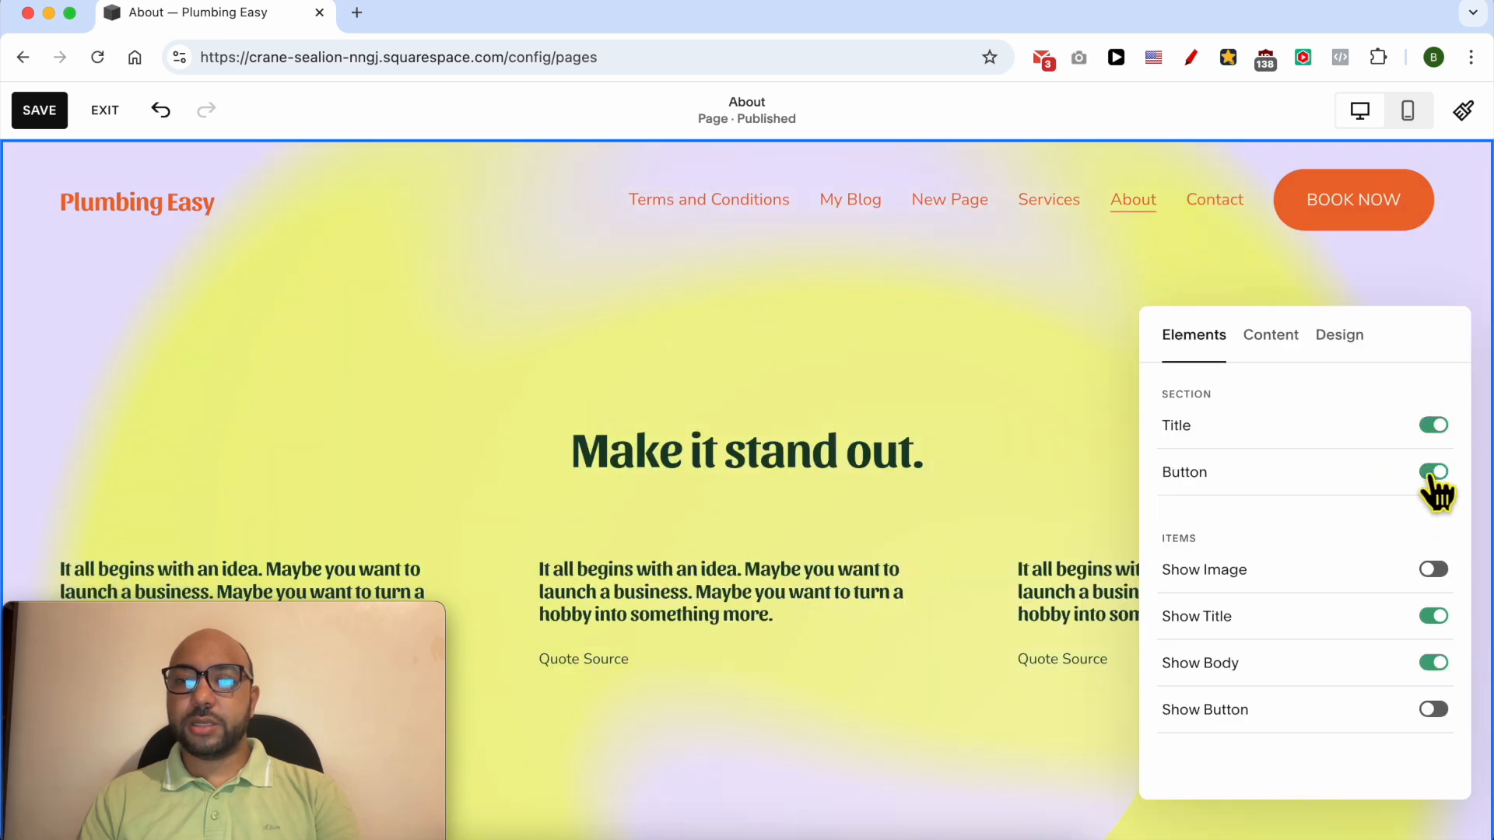
scroll(1132, 520, "down", 5)
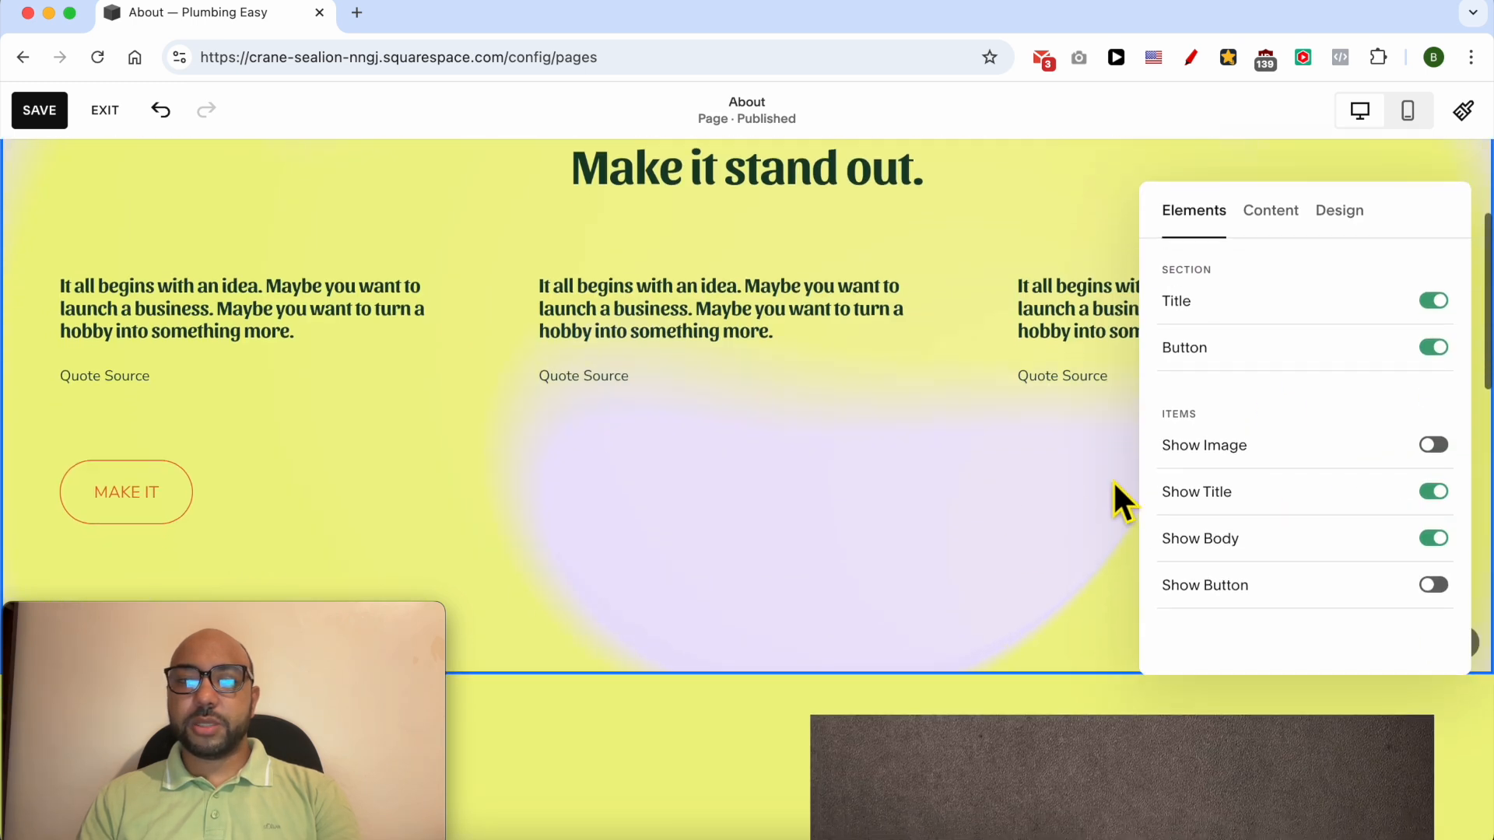
left_click(1440, 352)
left_click(1439, 347)
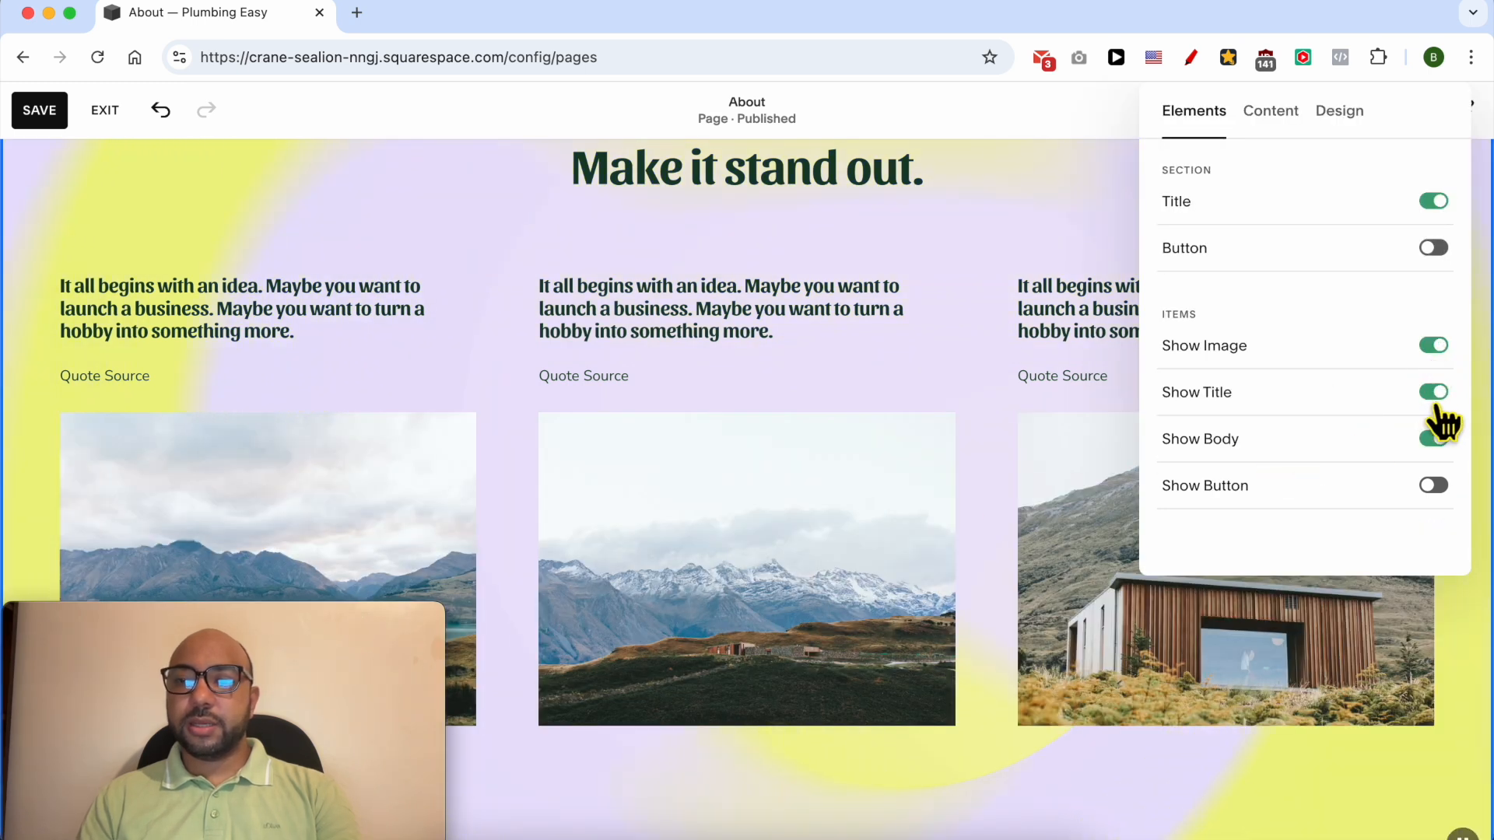
- Try hiding the items' titles and body text and showing their buttons, restoring each setting
left_click(1439, 397)
left_click(1441, 399)
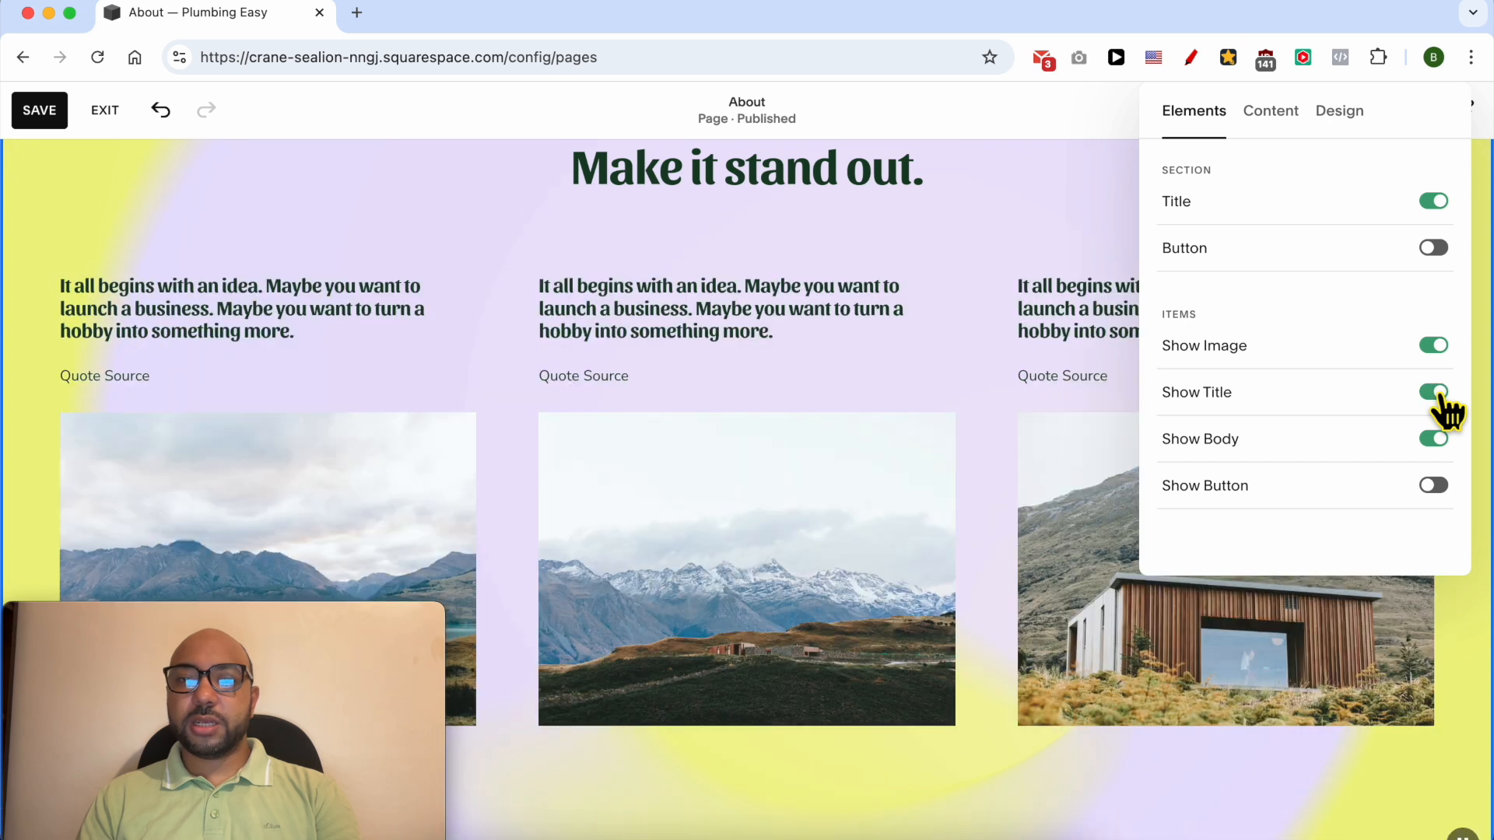
left_click(1438, 442)
left_click(1439, 442)
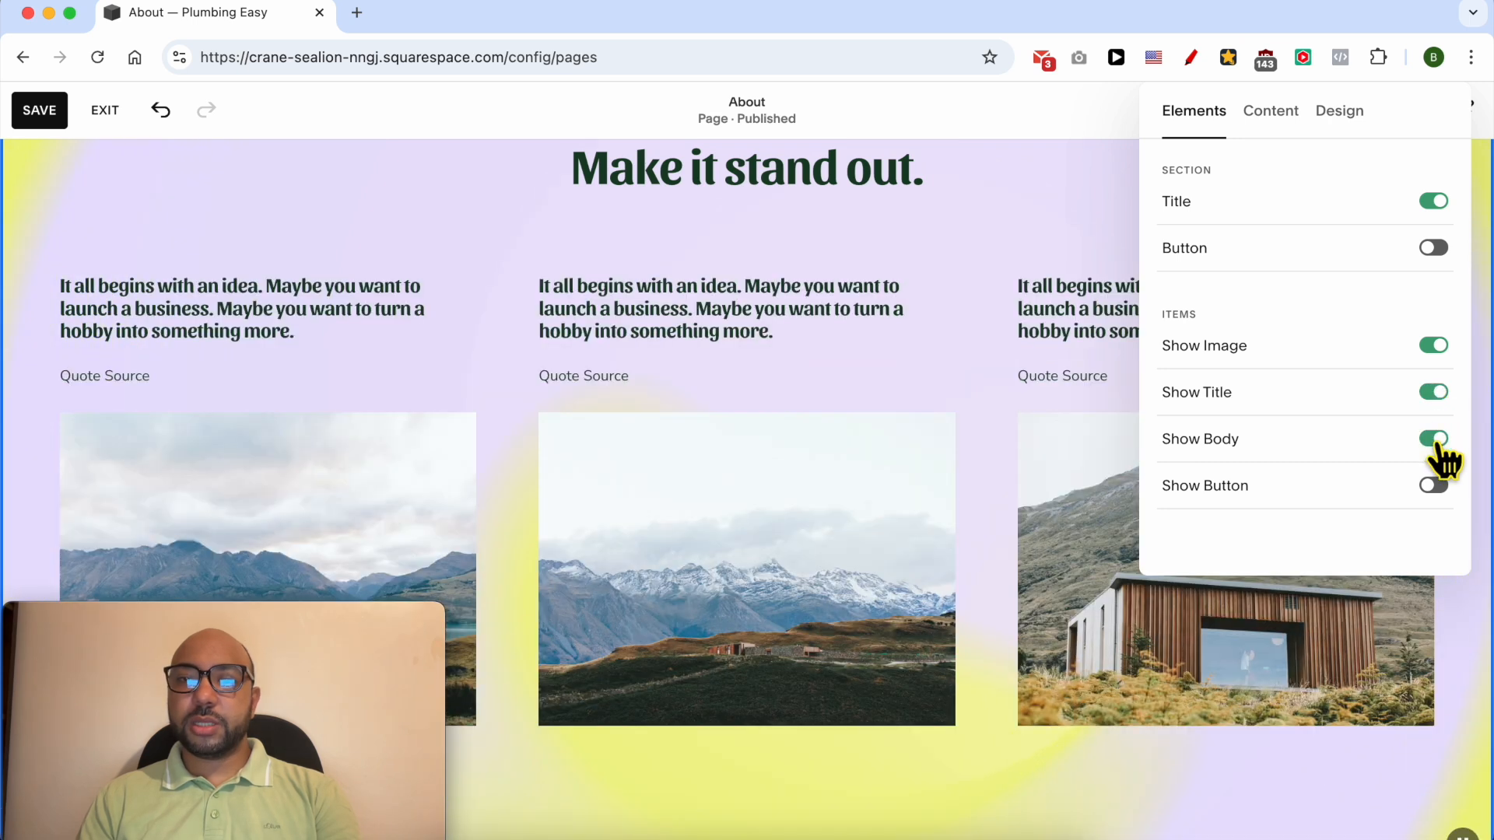
left_click(1435, 491)
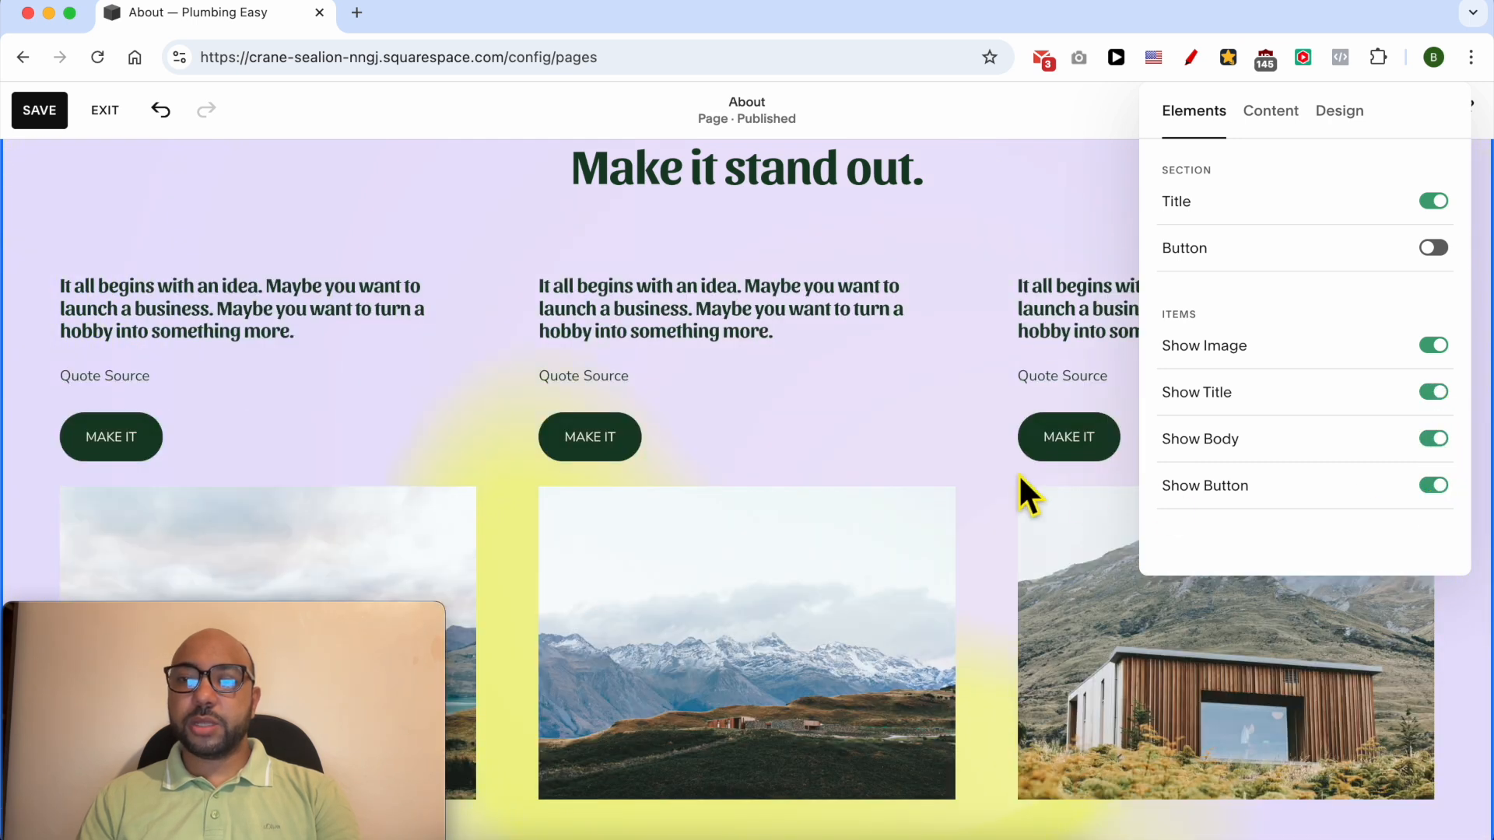
left_click(1432, 486)
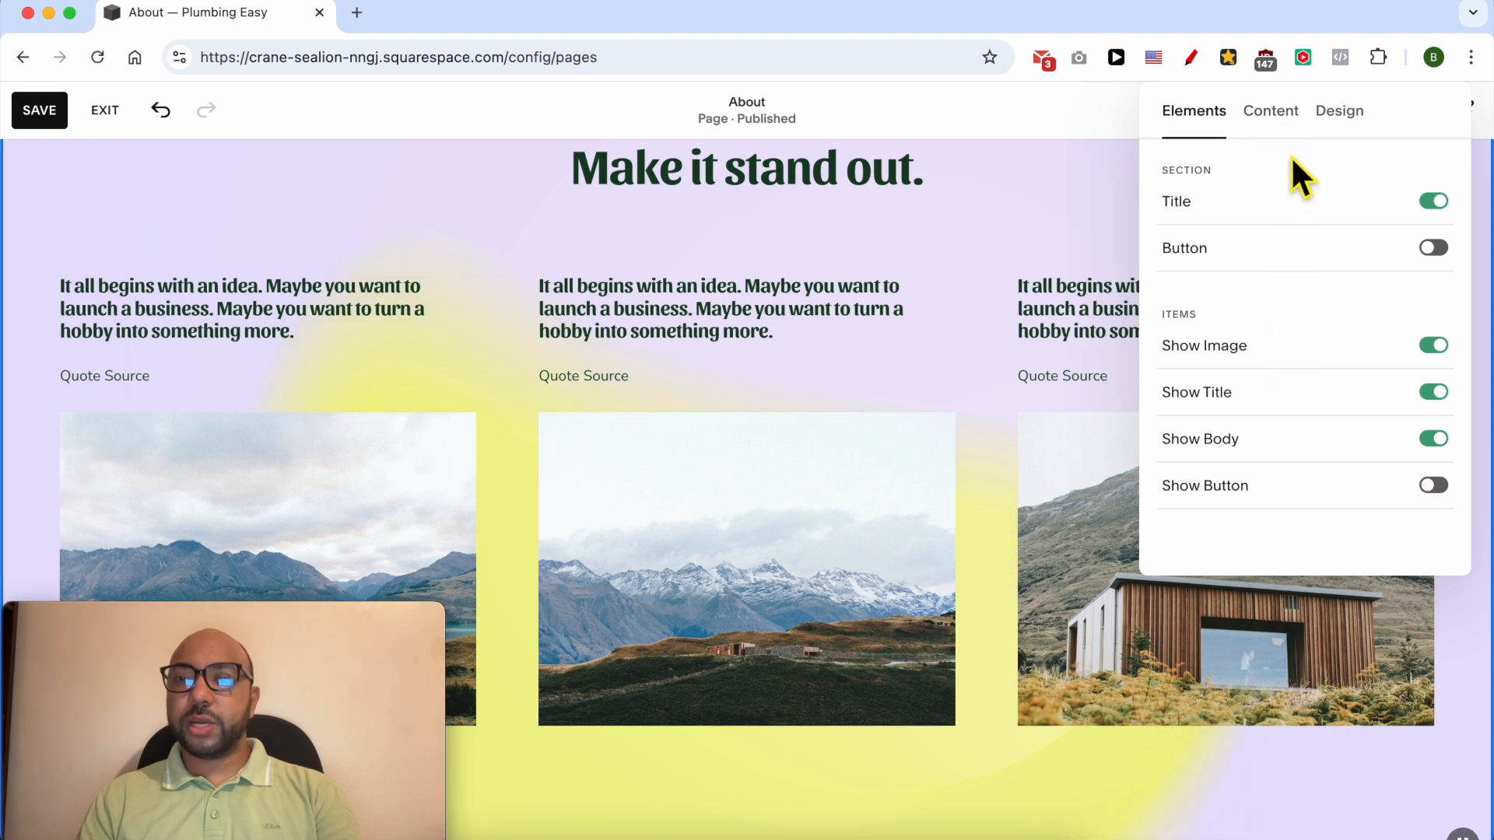
- Open the first testimonial item, check its image replacement options, and set its title to "testimonial"
left_click(1278, 117)
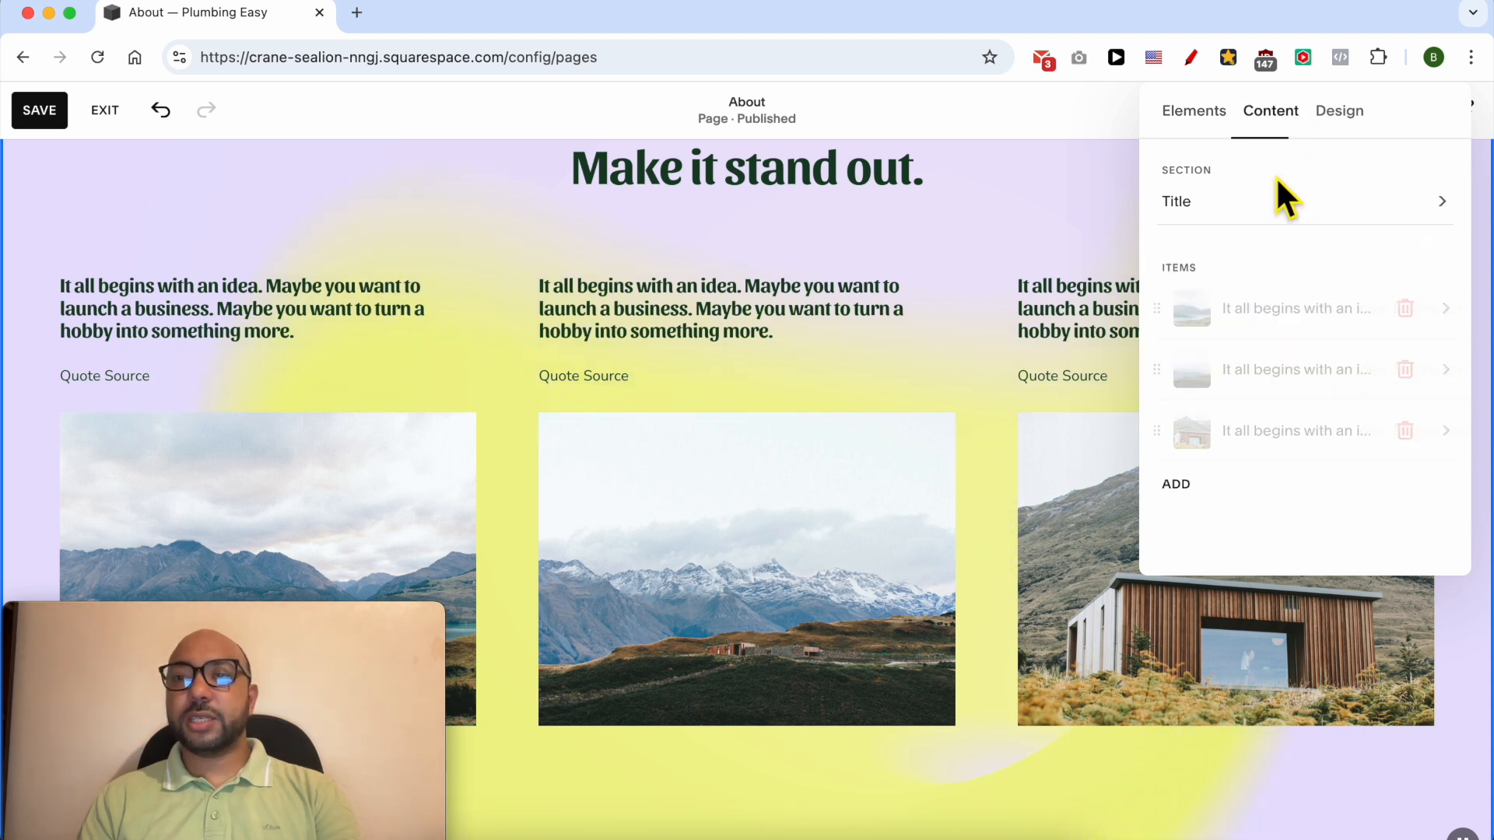
left_click(1261, 315)
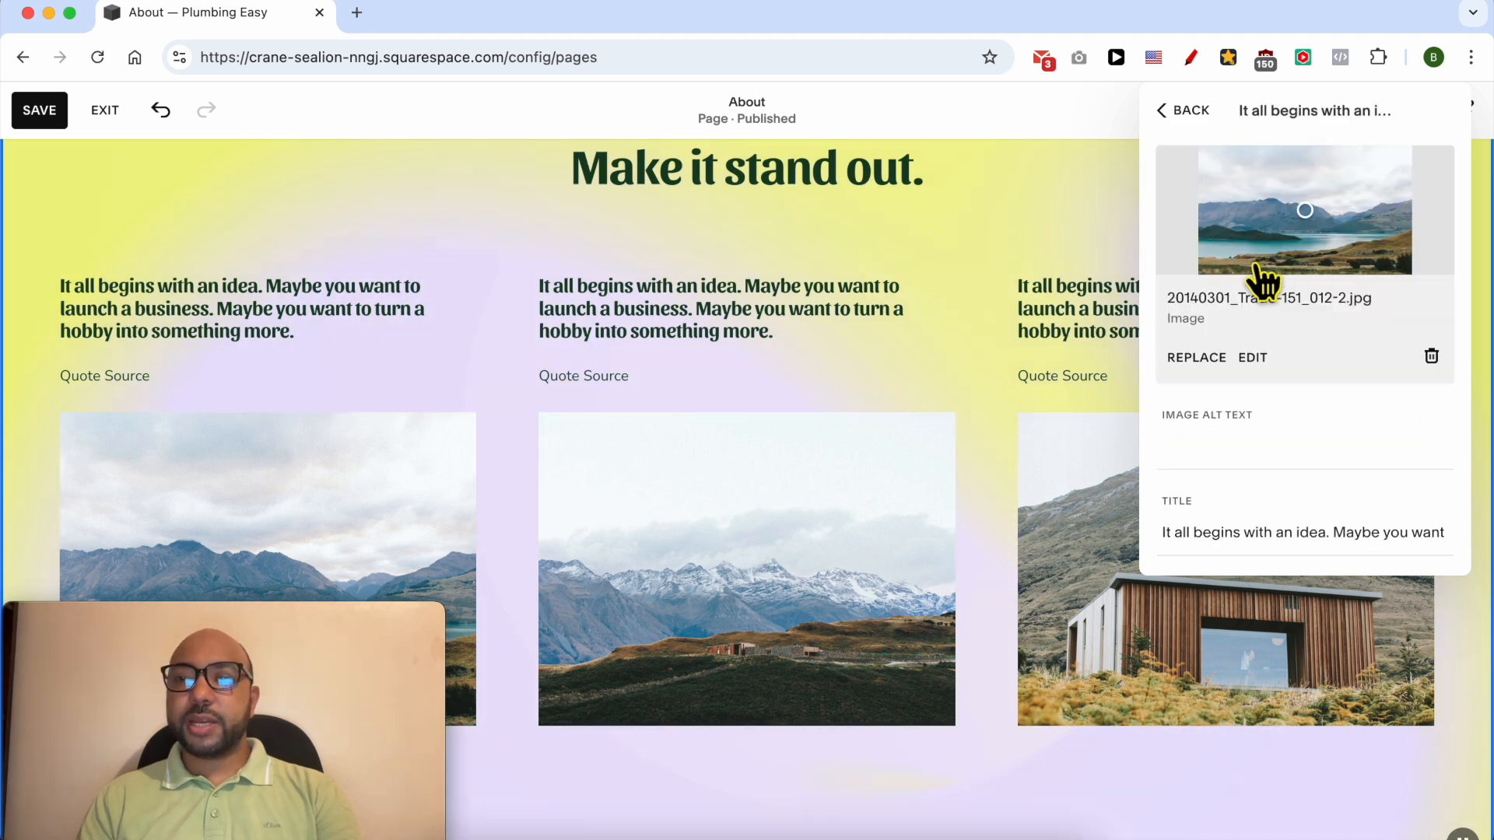
left_click(1205, 359)
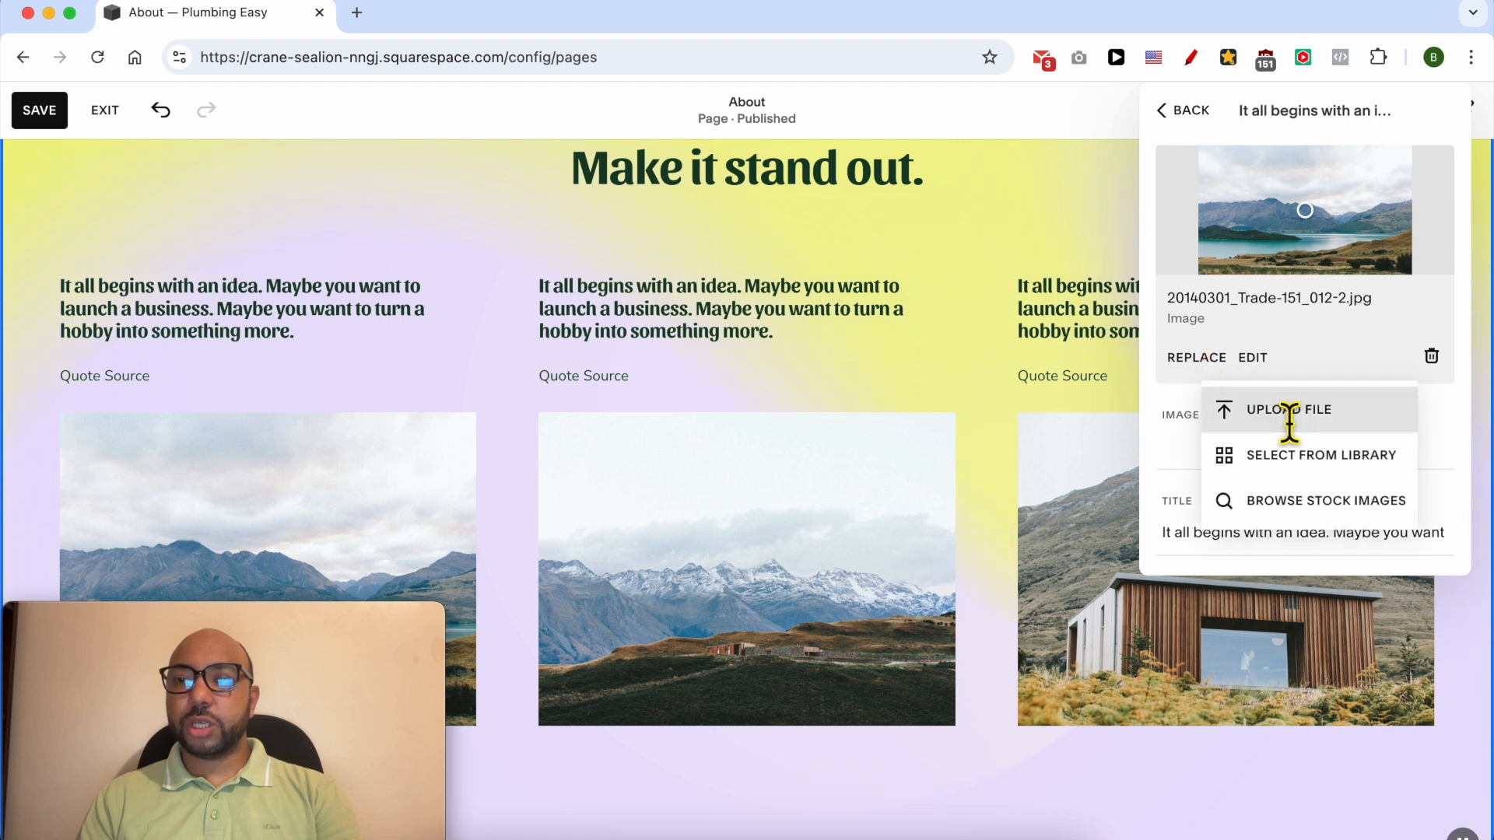
left_click(1310, 377)
left_click(1241, 464)
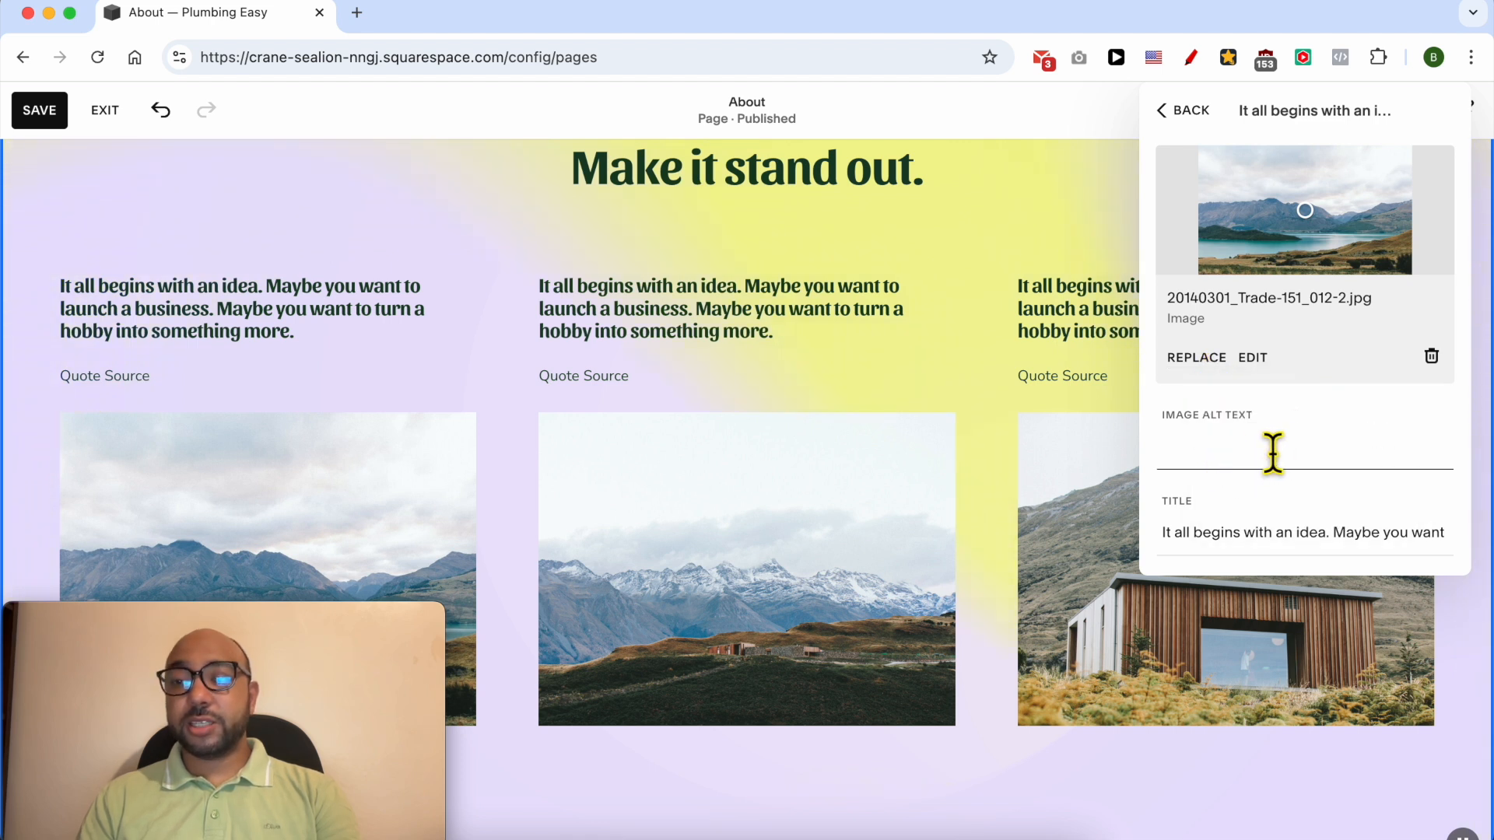
scroll(1231, 475, "down", 3)
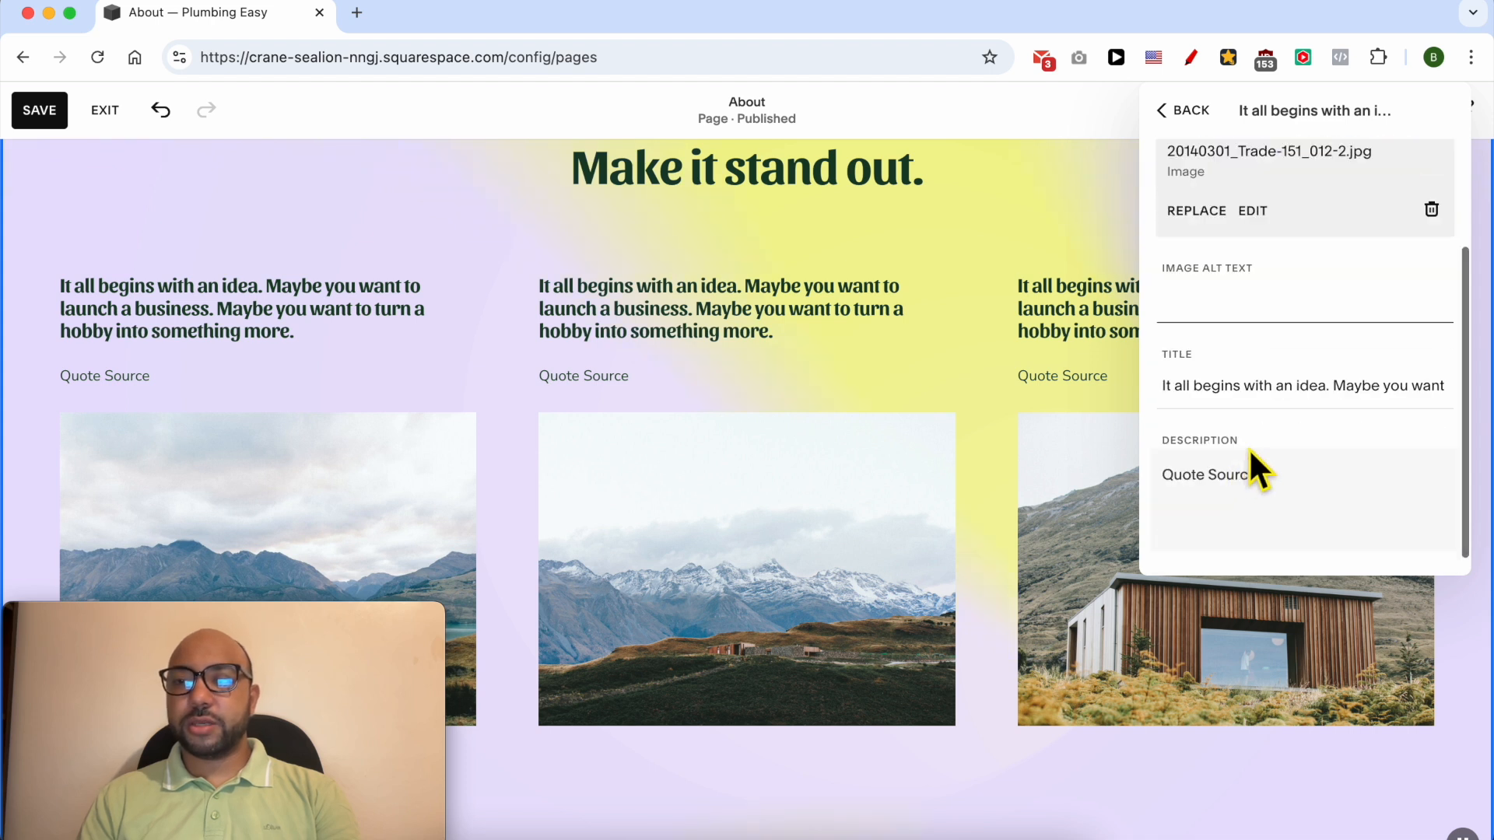
triple_click(1255, 389)
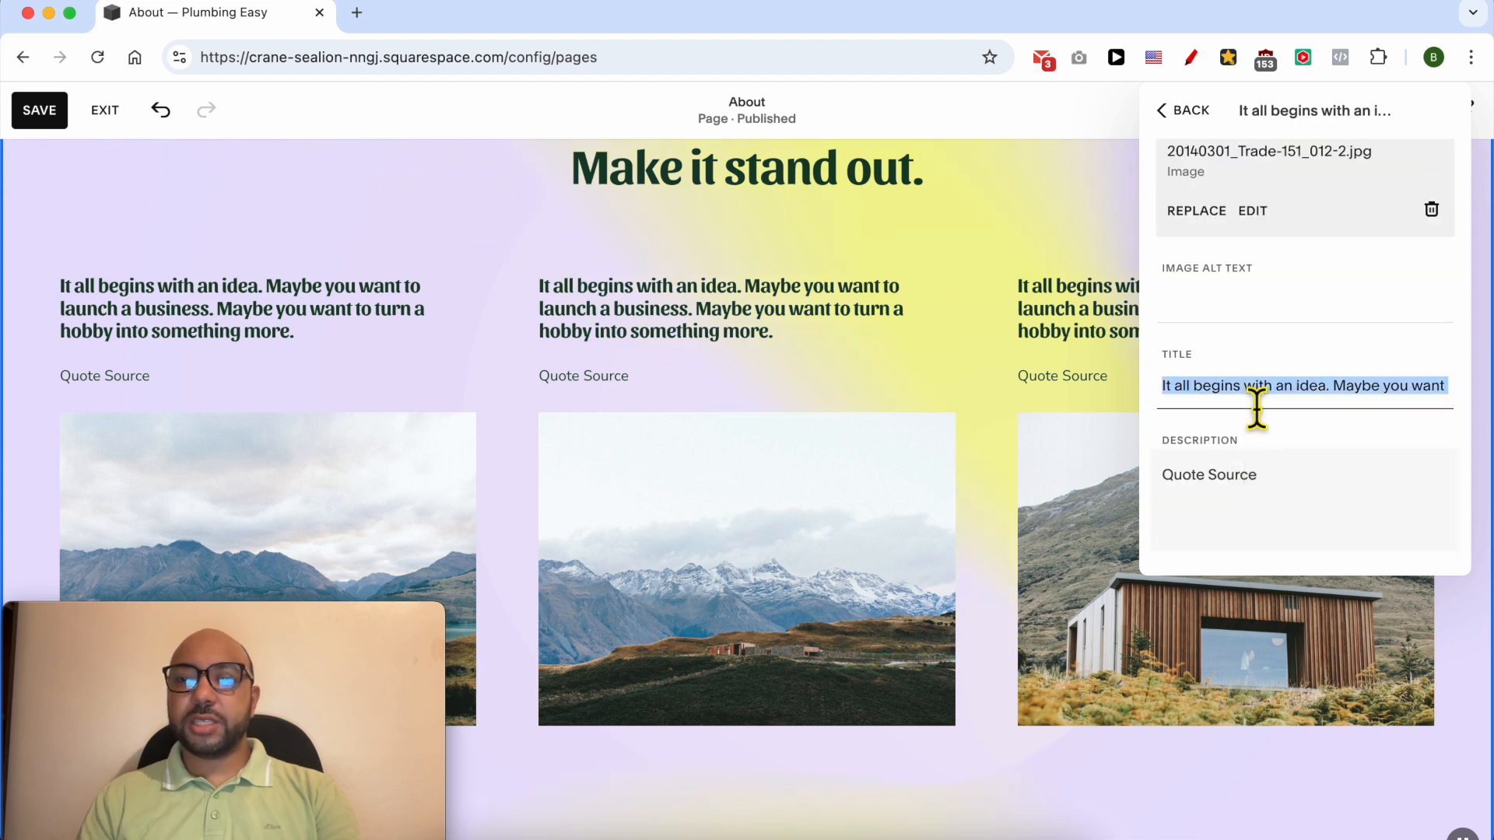
type("title")
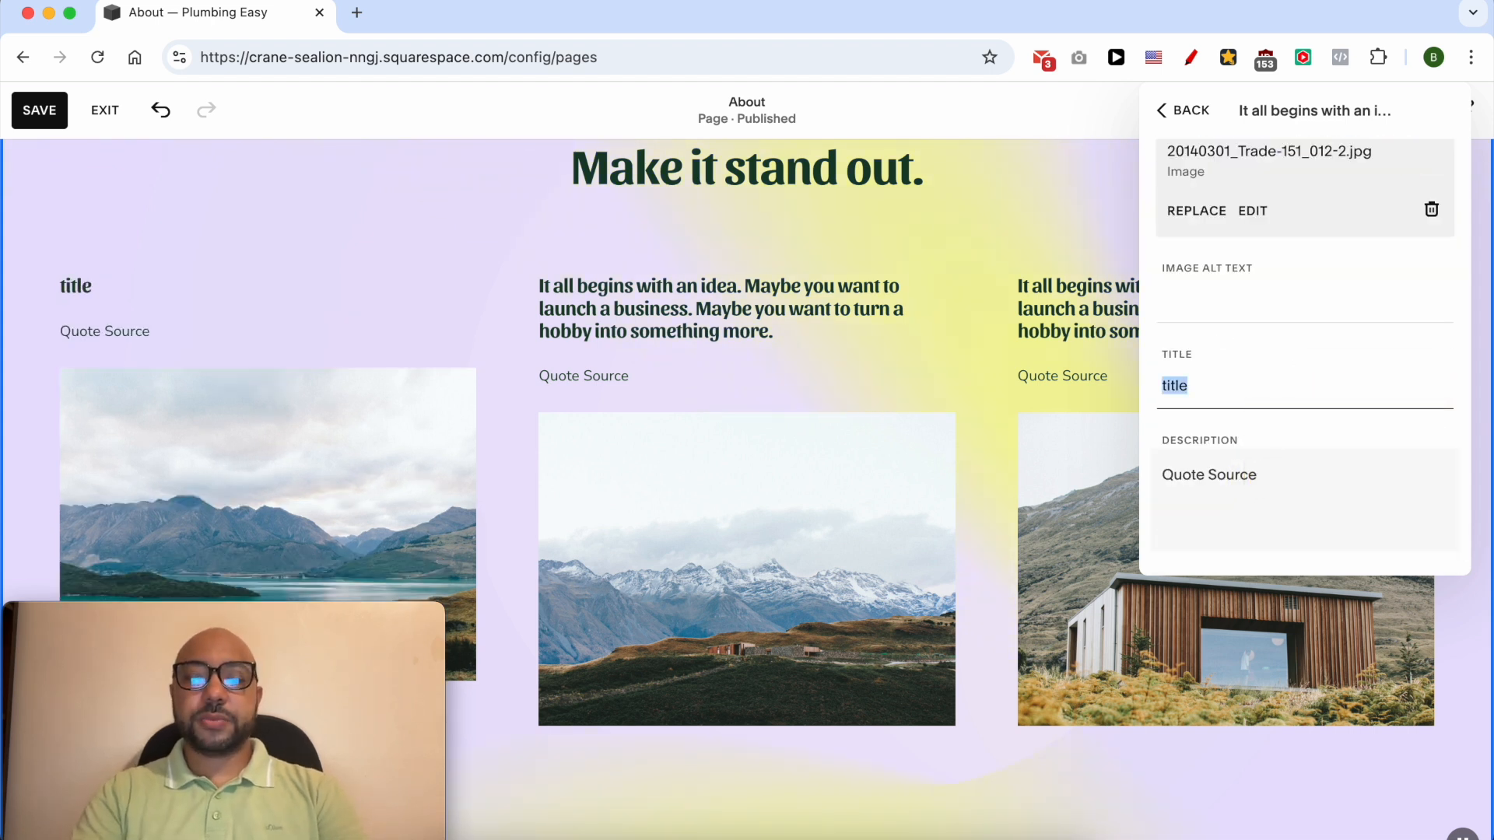
type("stimonia")
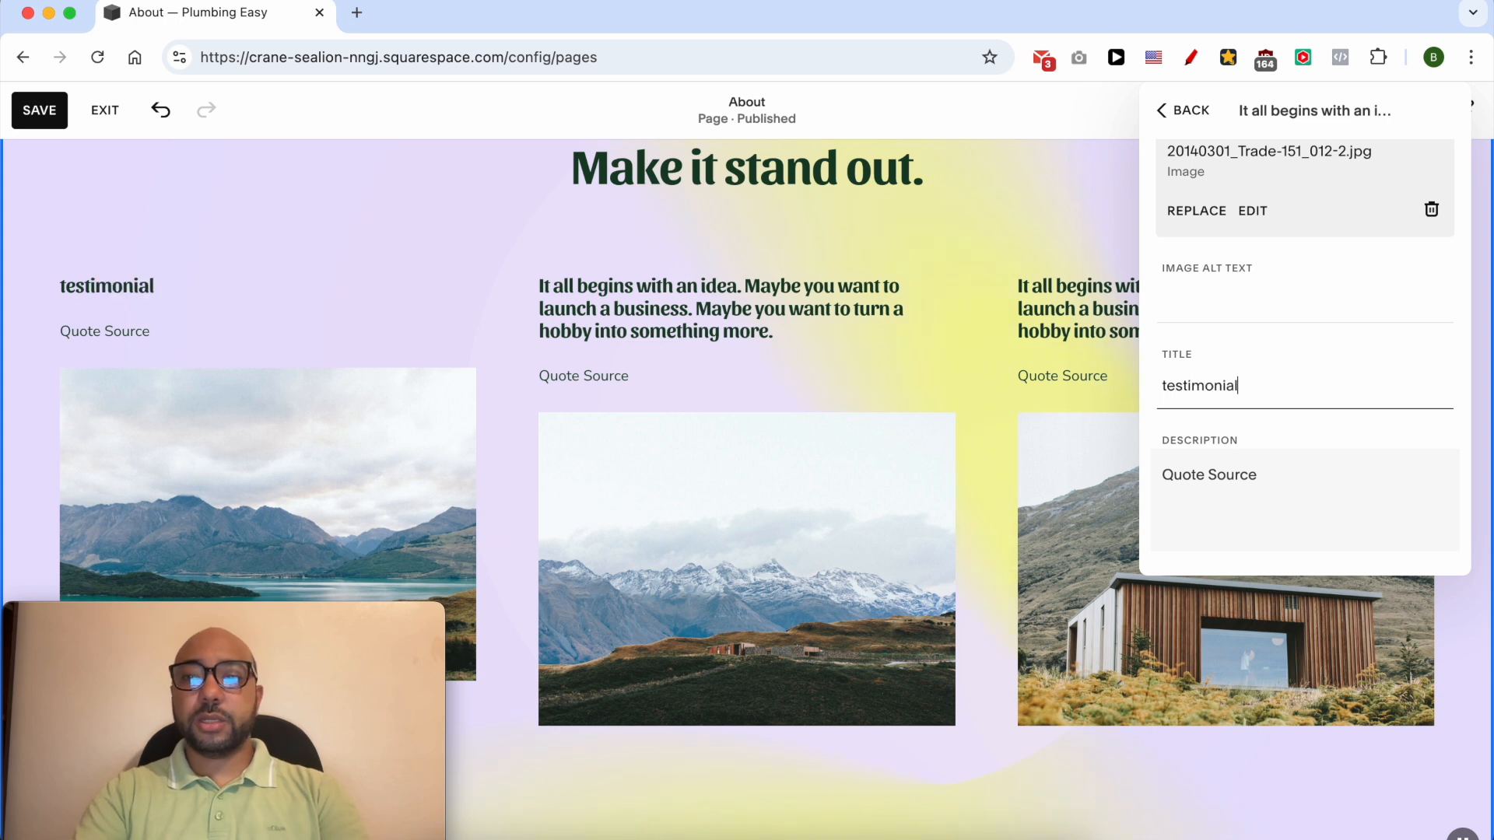
- Complete the first item's title as "testimonial title" and replace its description with "testimonial text"
type("l title")
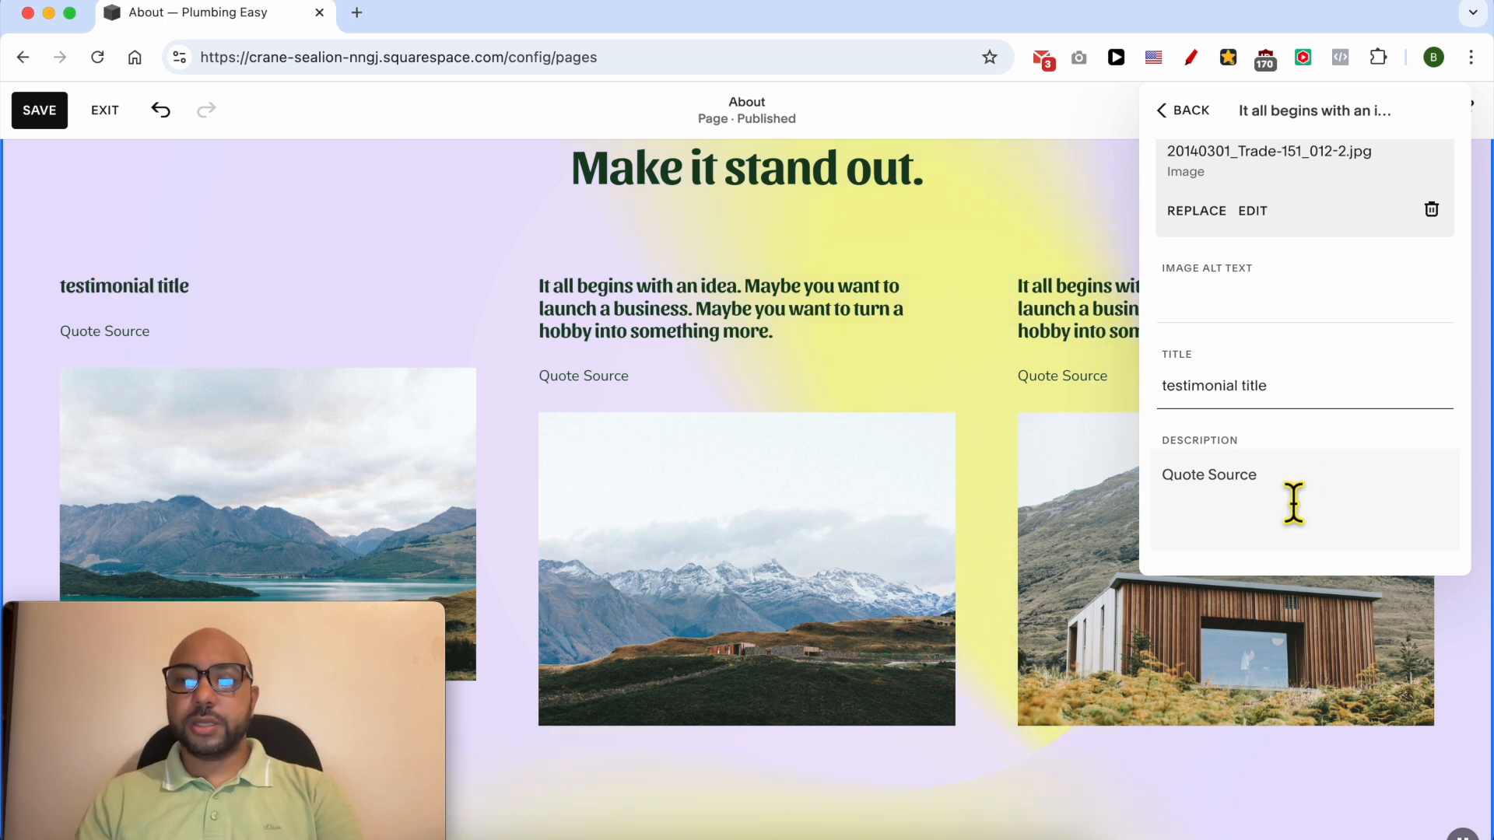
triple_click(1311, 484)
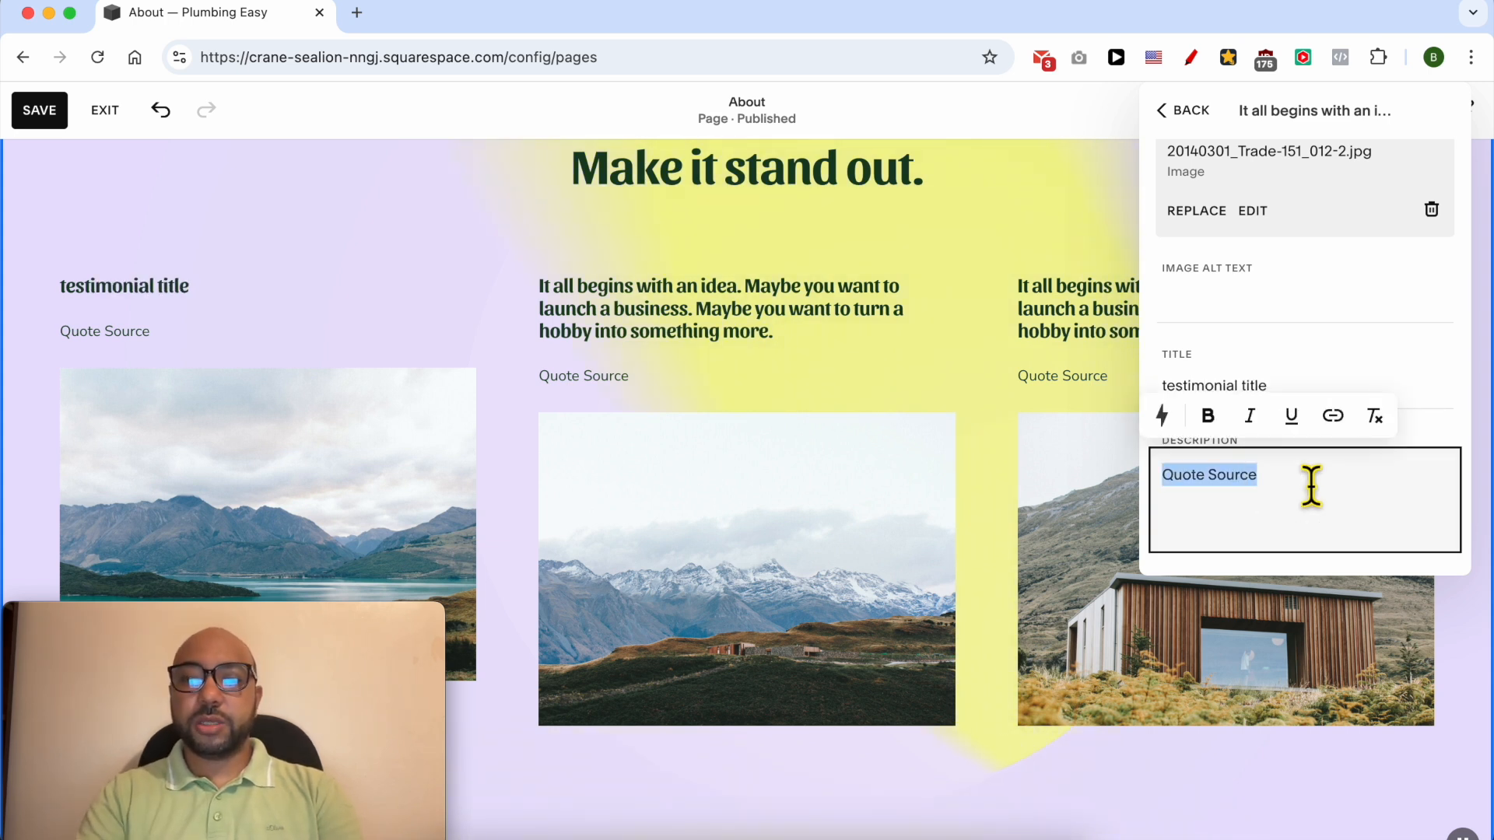
type("testi")
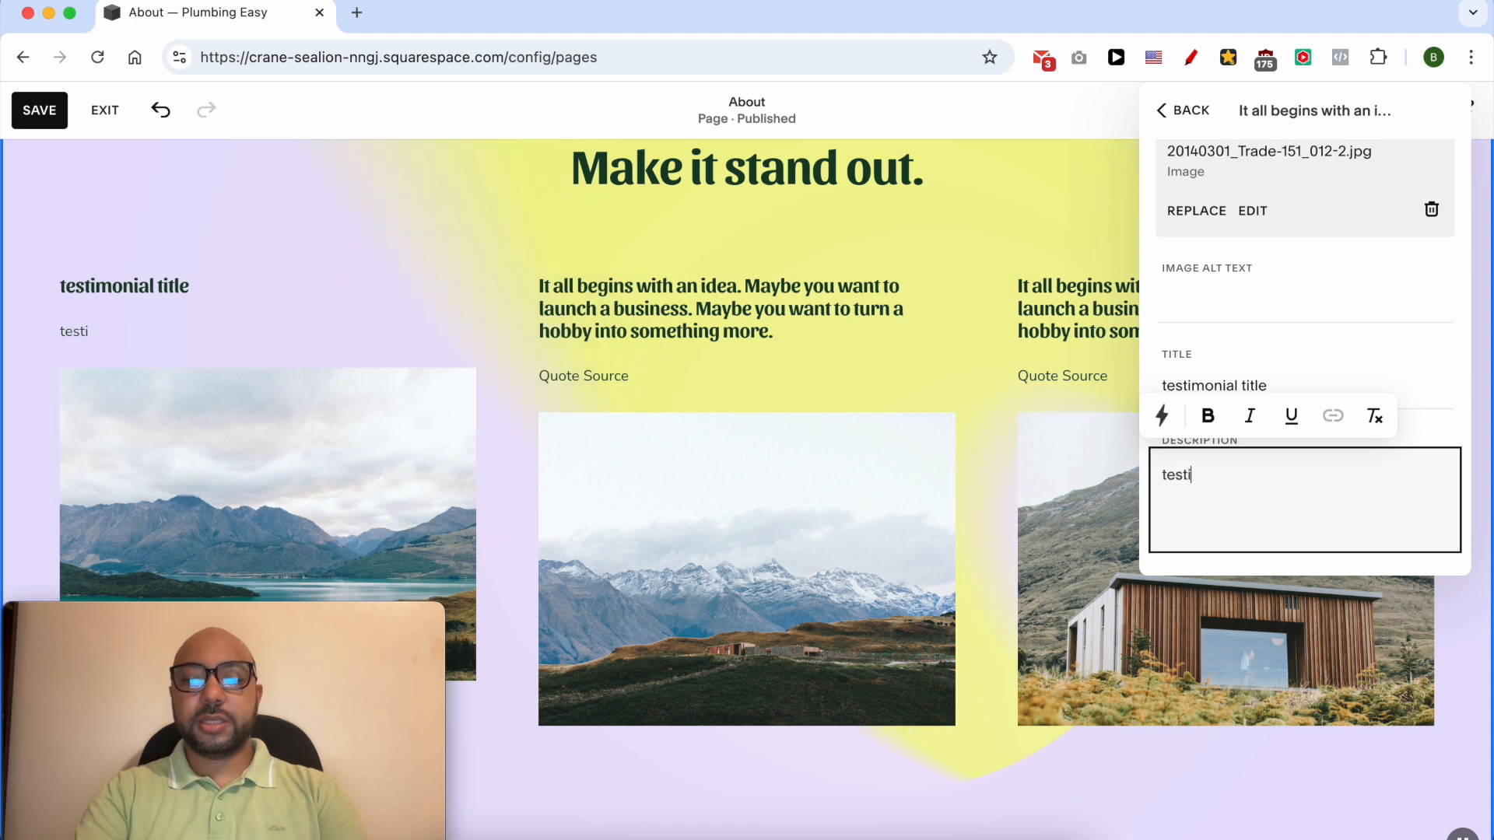
type("monial text")
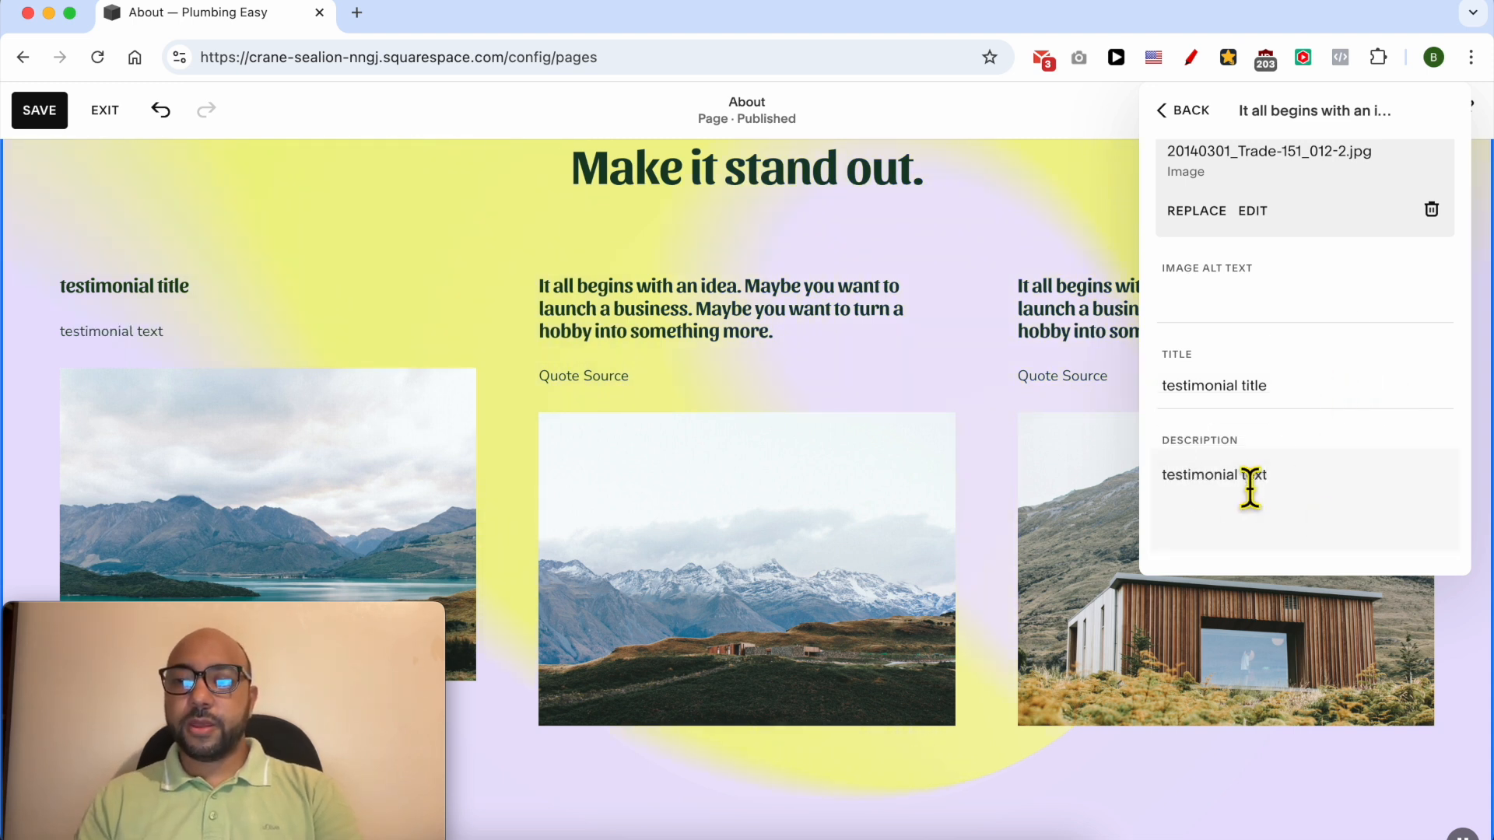
- Bold the word "testimonial" in the first item's description and try italic and underline formatting on "text"
left_click(1216, 484)
double_click(1222, 476)
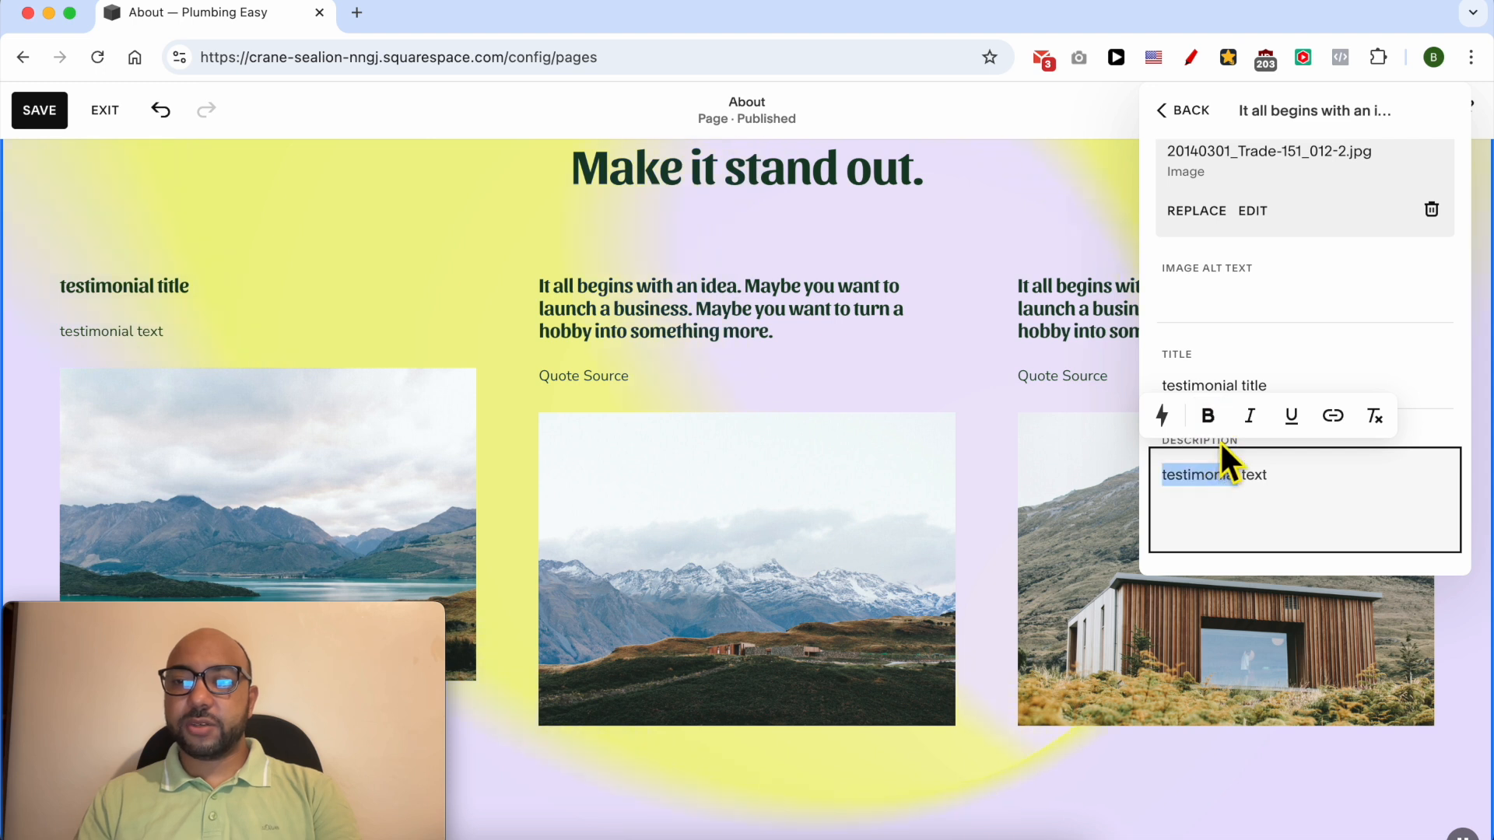
left_click(1274, 487)
left_click_drag(1310, 490, 1238, 459)
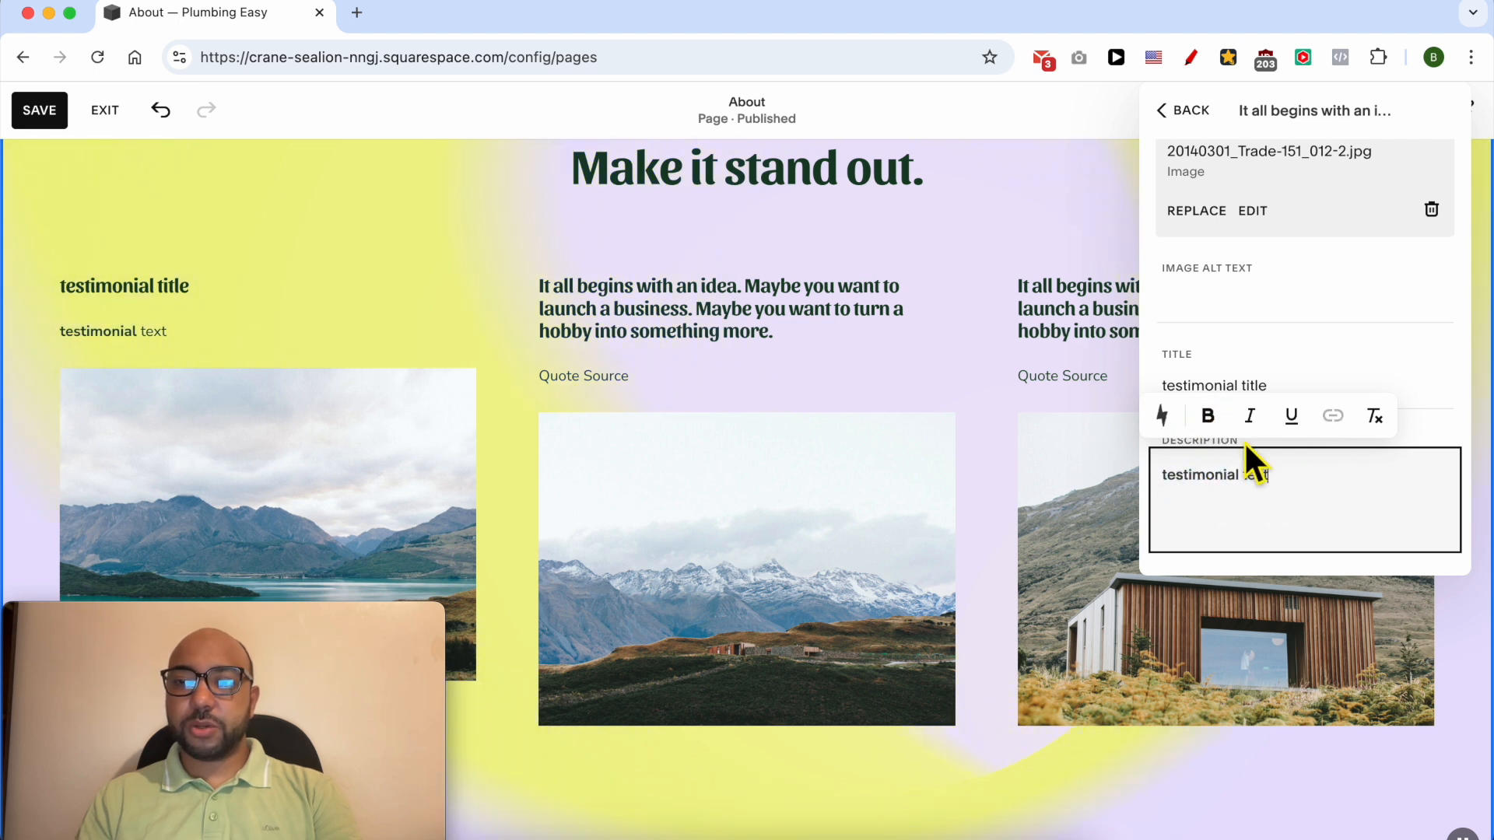
left_click(1250, 416)
left_click(1288, 418)
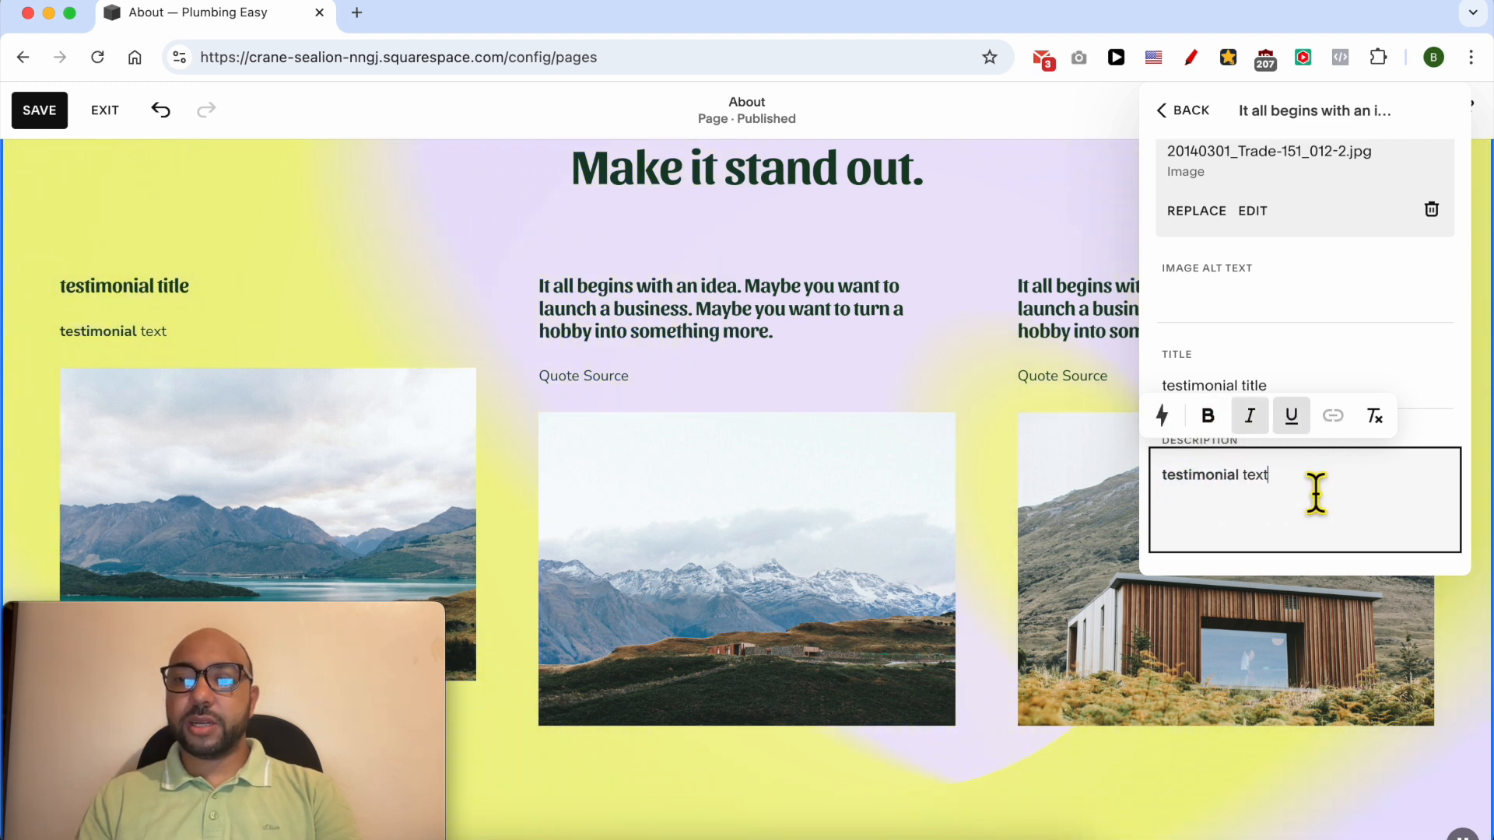
scroll(1301, 374, "up", 3)
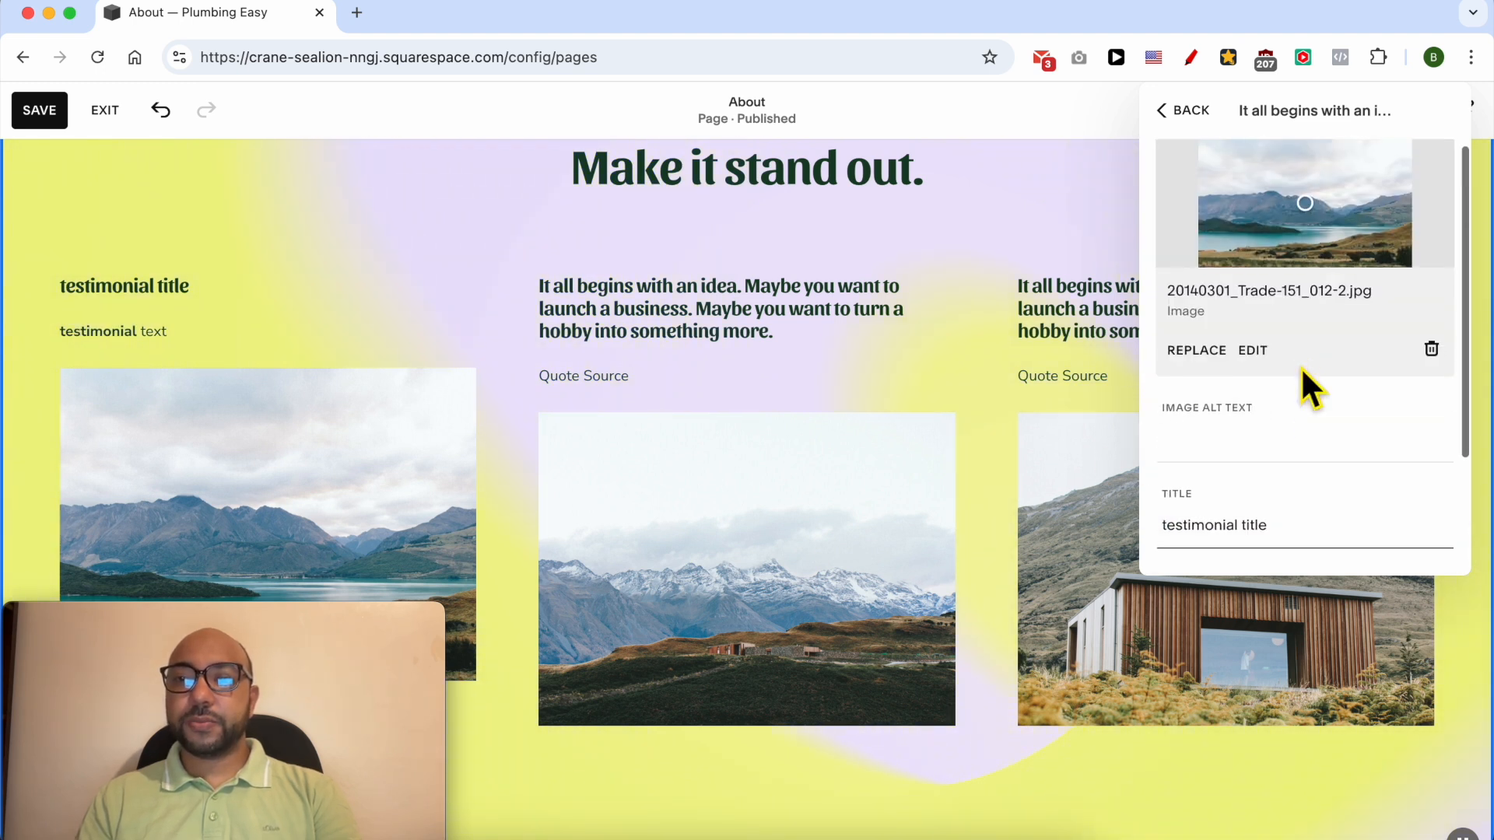
- Return to the section's item list, delete the second testimonial item and add a new list item
left_click(1171, 115)
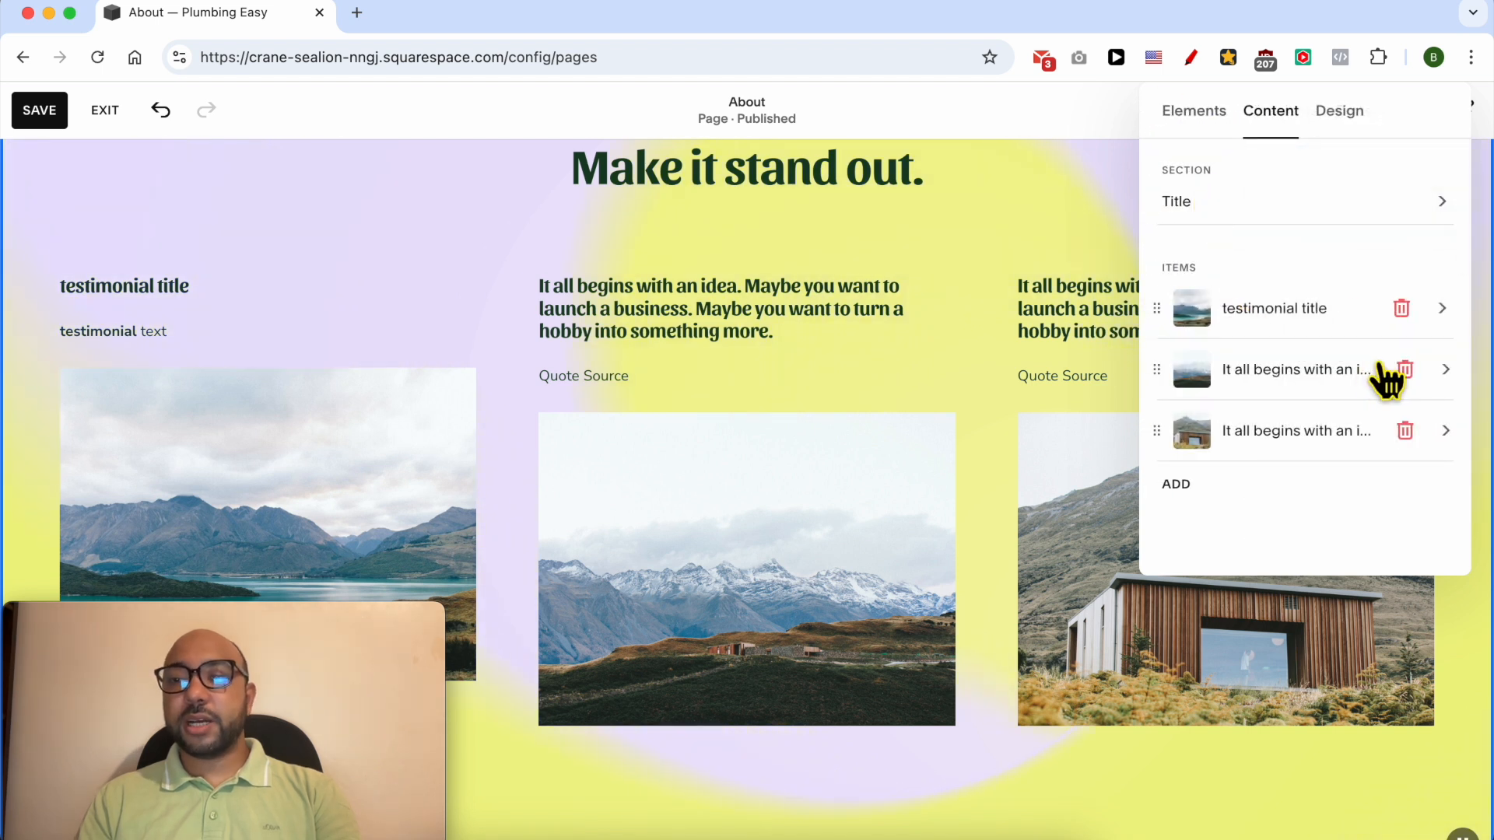
left_click(1406, 370)
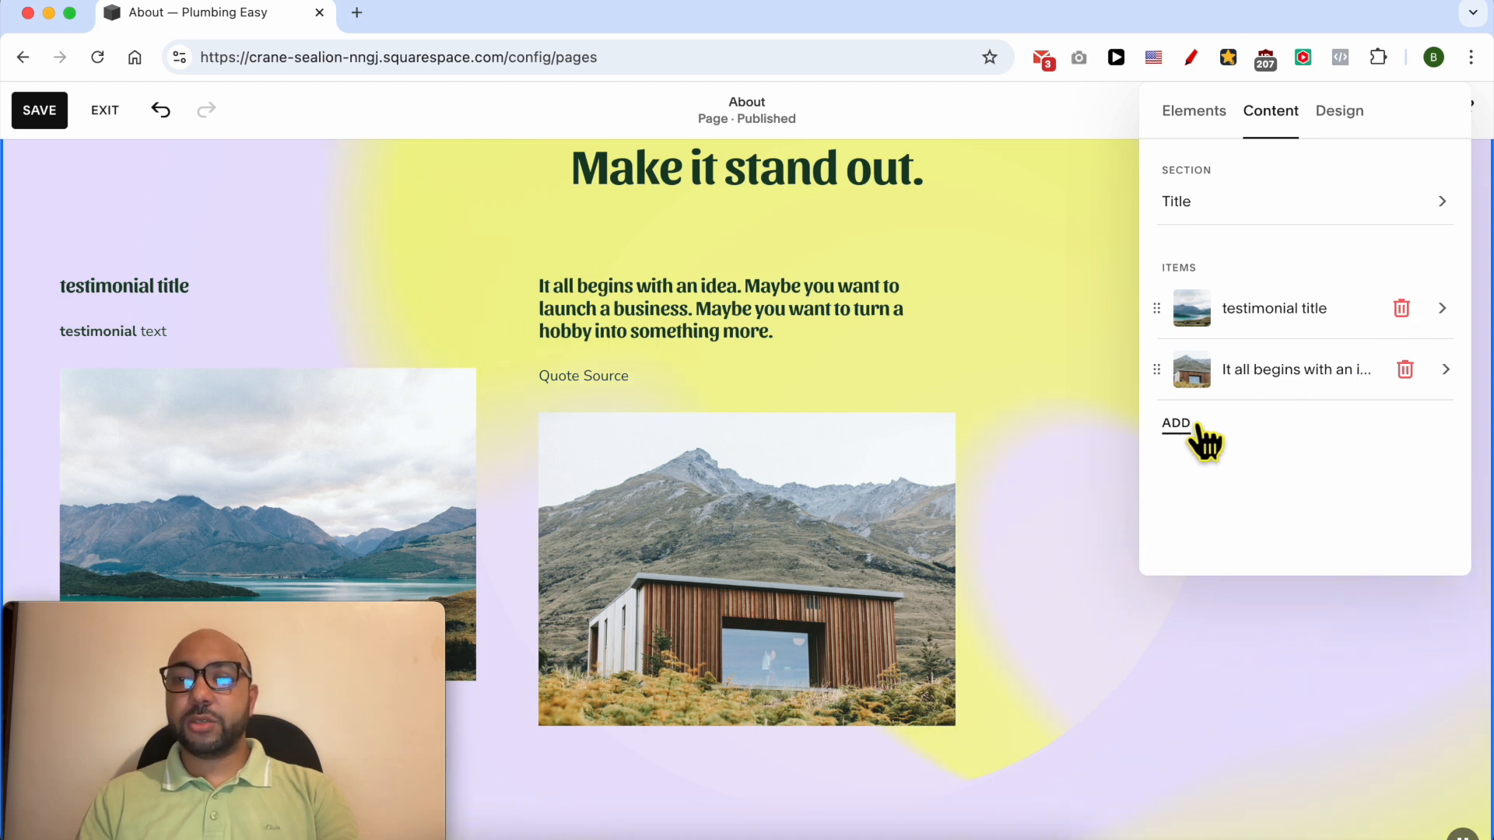
left_click(1179, 427)
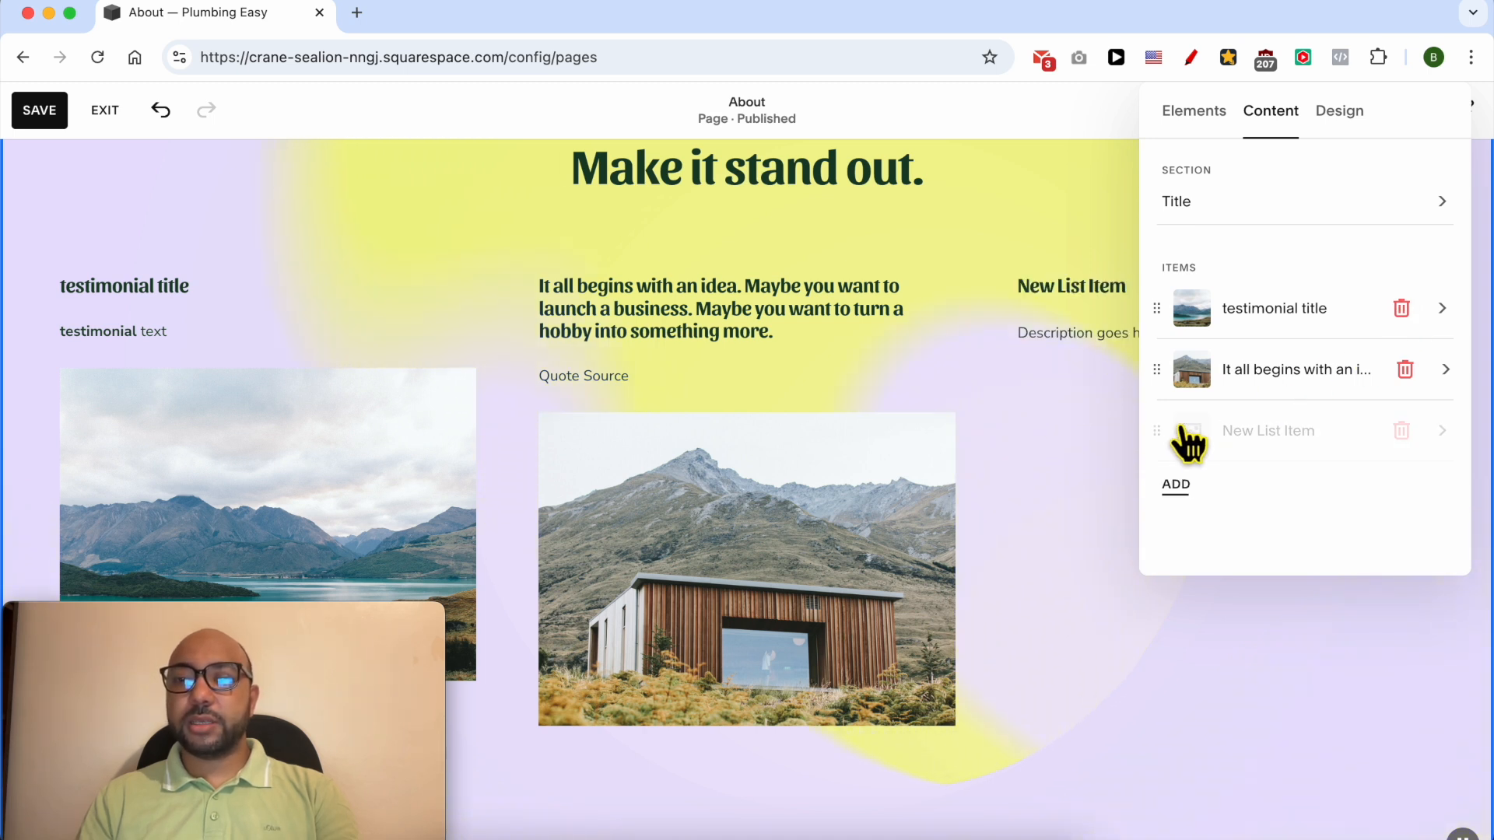
- Try the Banner Slideshow and Carousel layouts in the testimonials section's design settings, and restore Simple List
left_click(1340, 114)
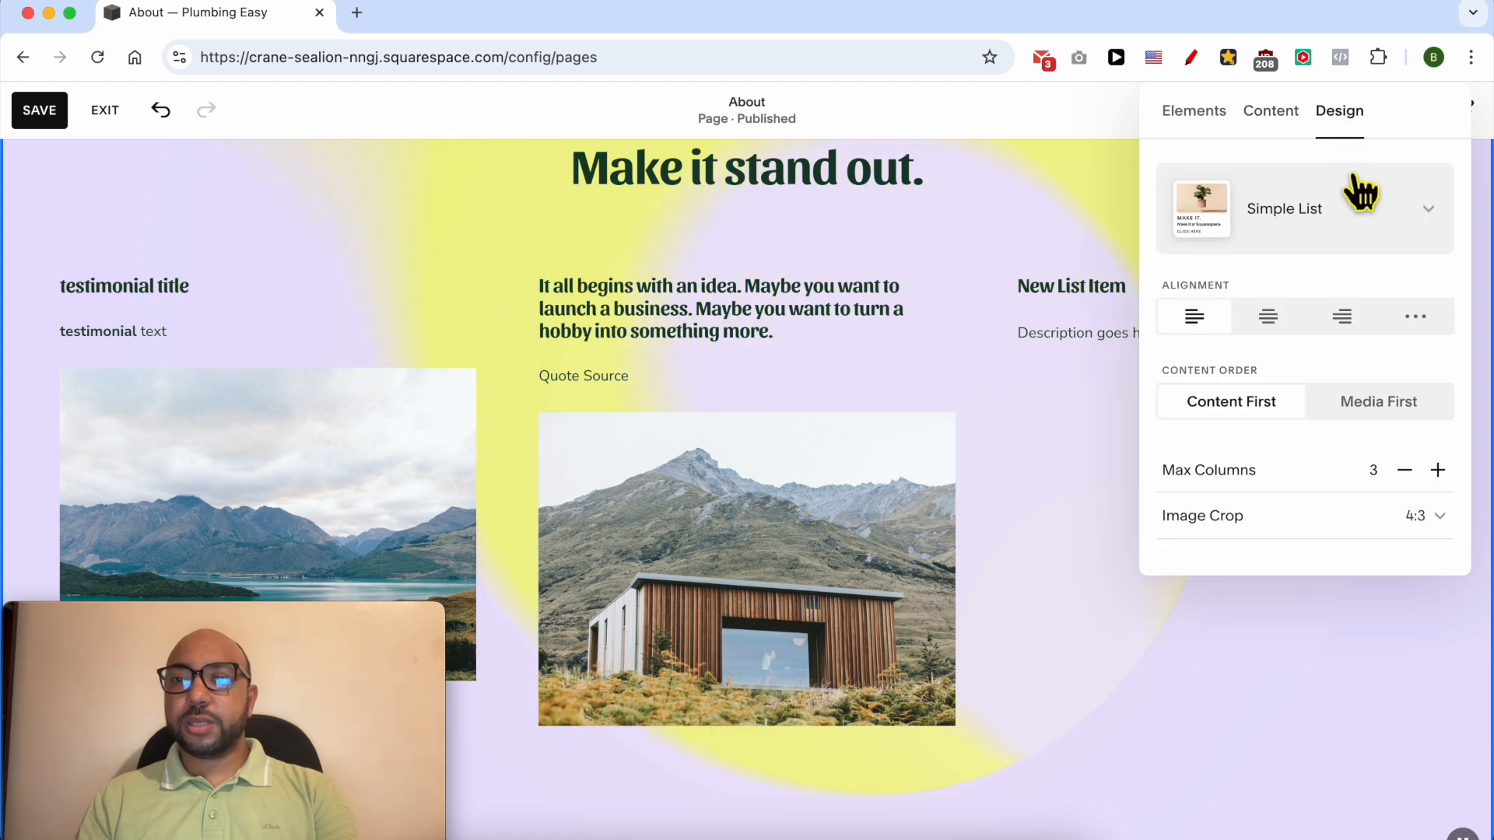
left_click(1363, 218)
left_click(1354, 311)
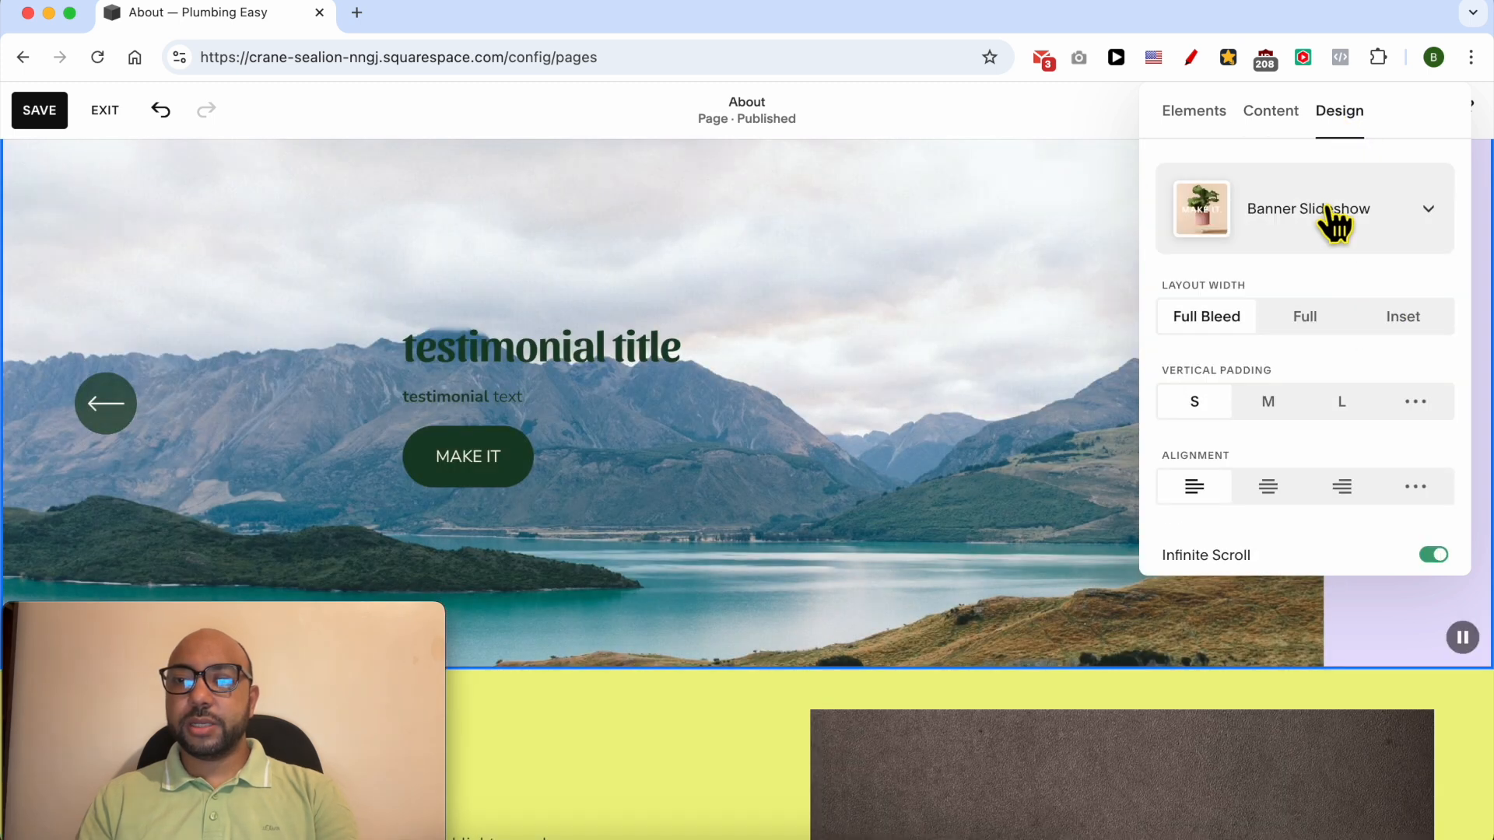
left_click(1335, 218)
left_click(1217, 282)
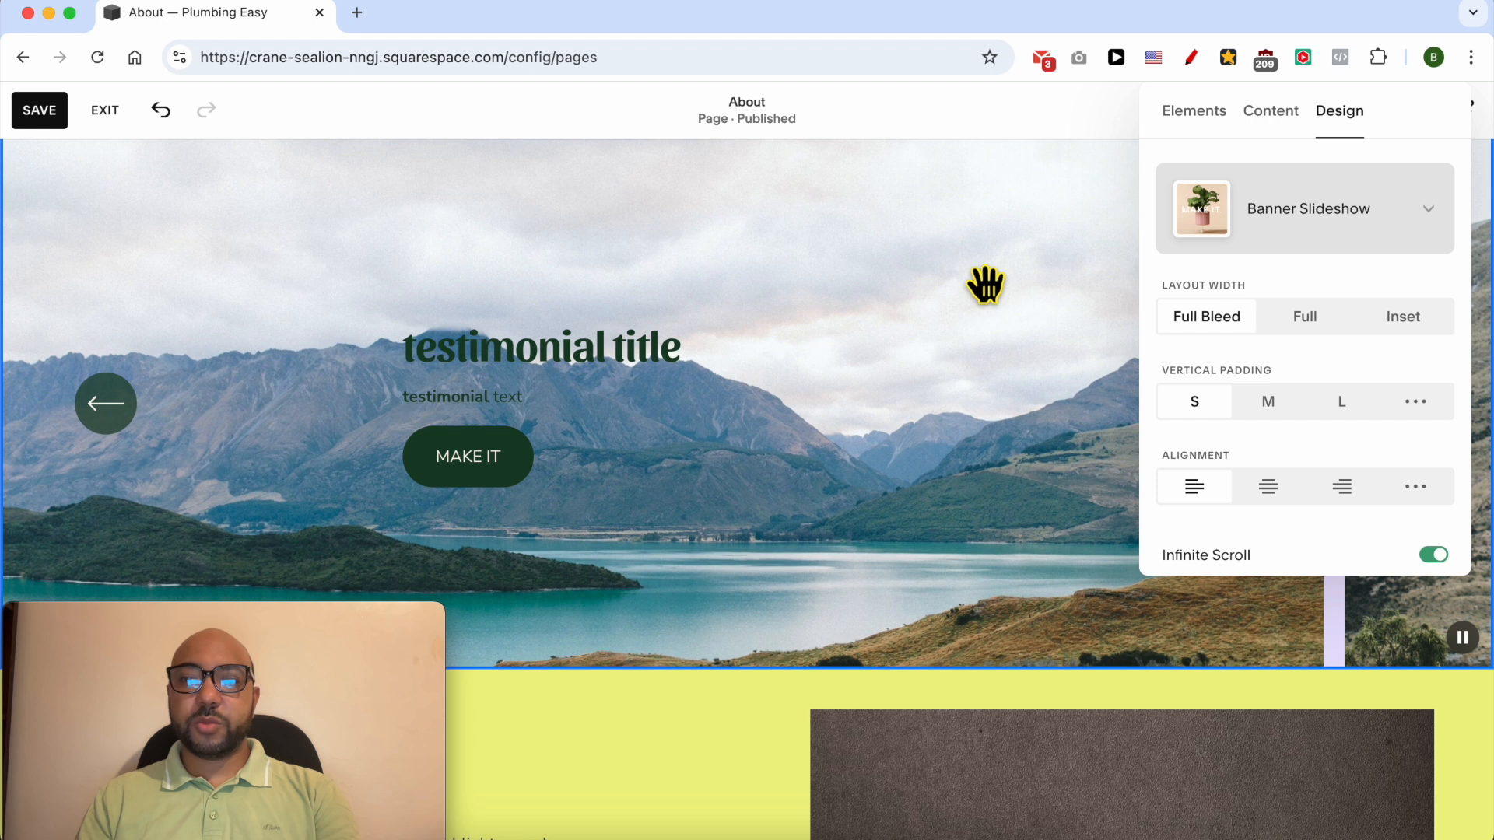
left_click(1341, 237)
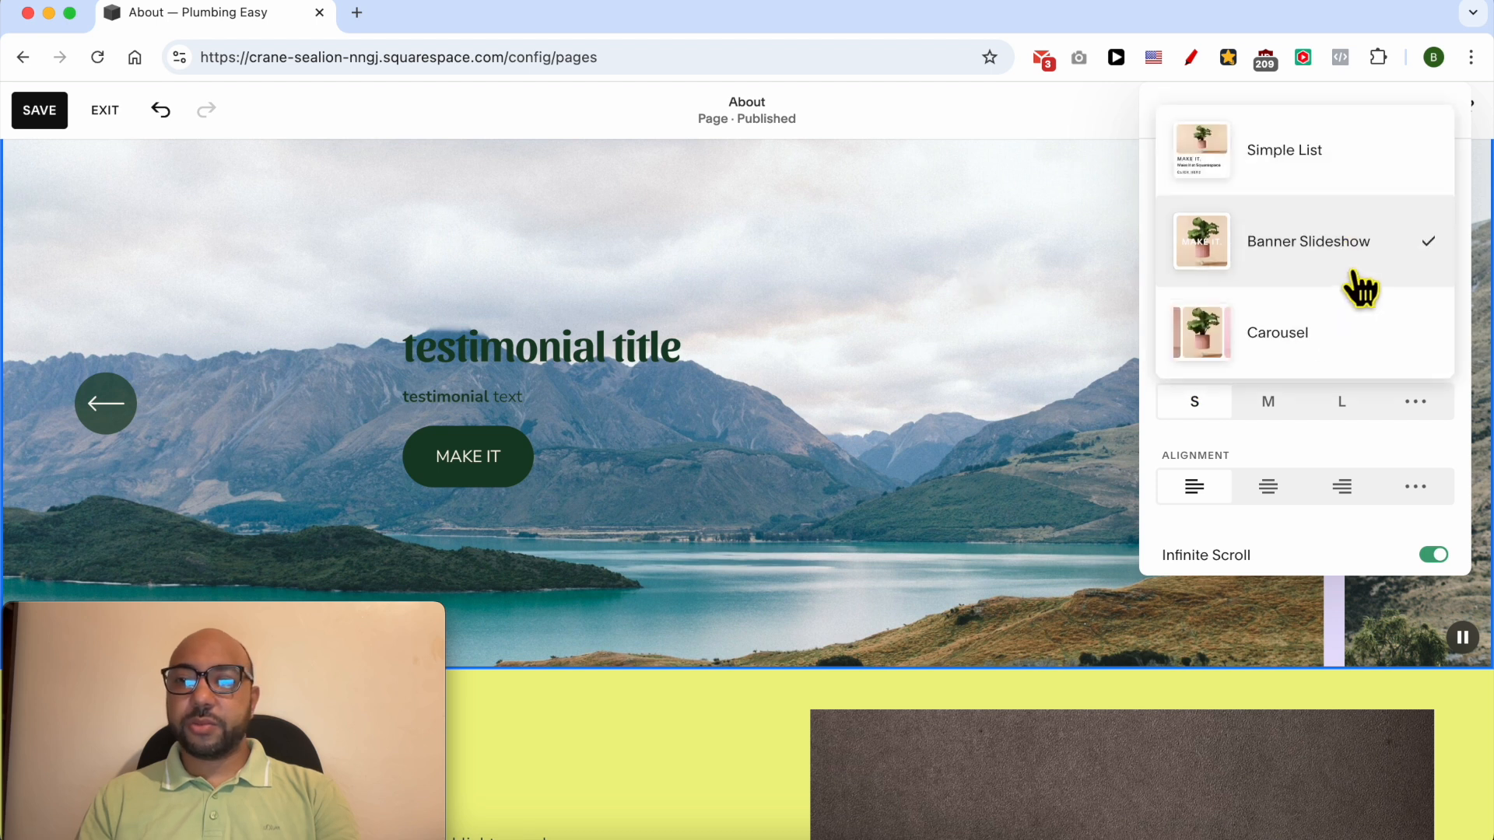
left_click(1343, 342)
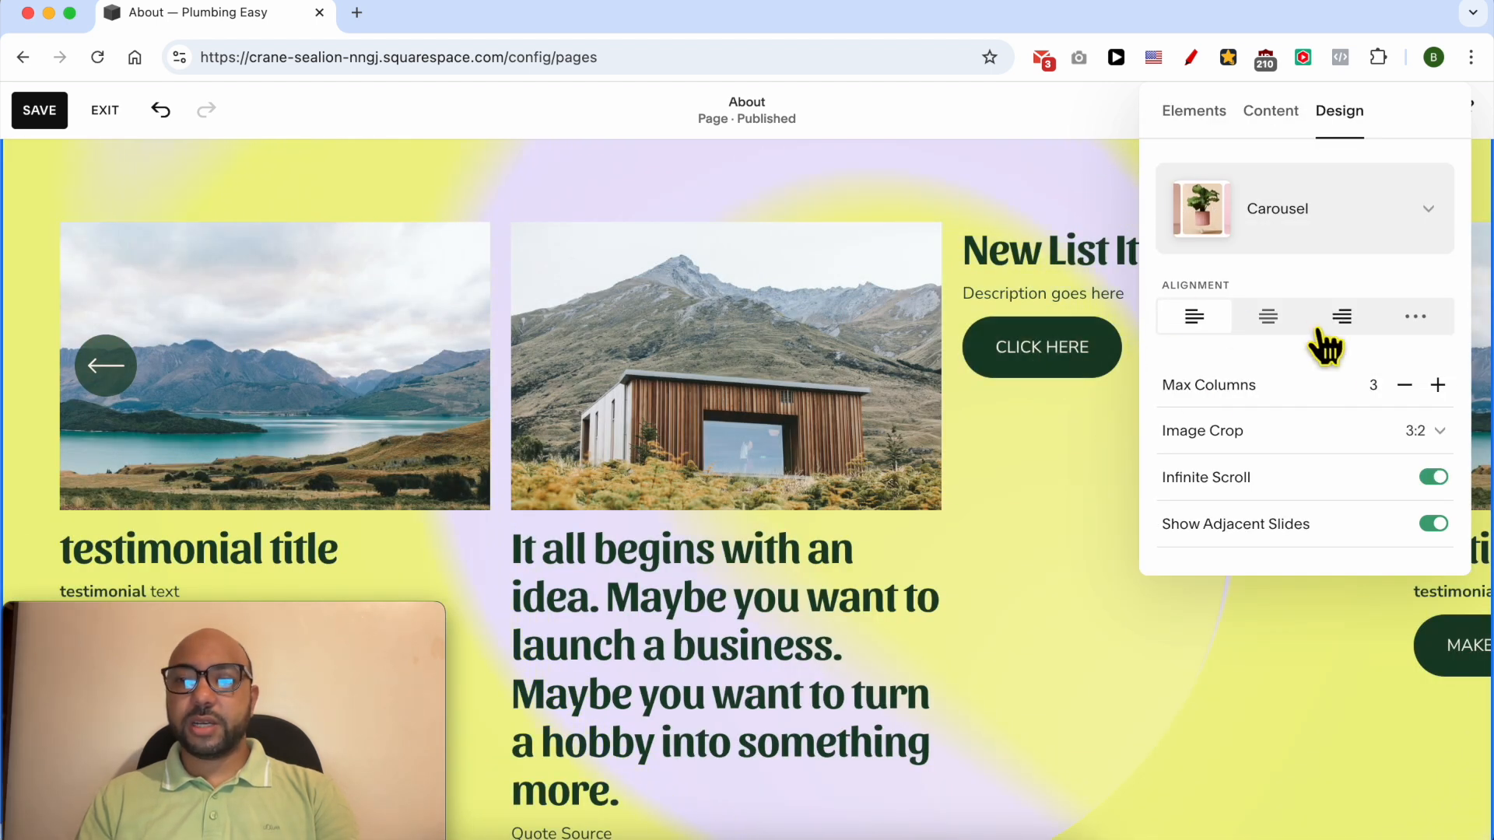
left_click(1320, 257)
left_click(1311, 187)
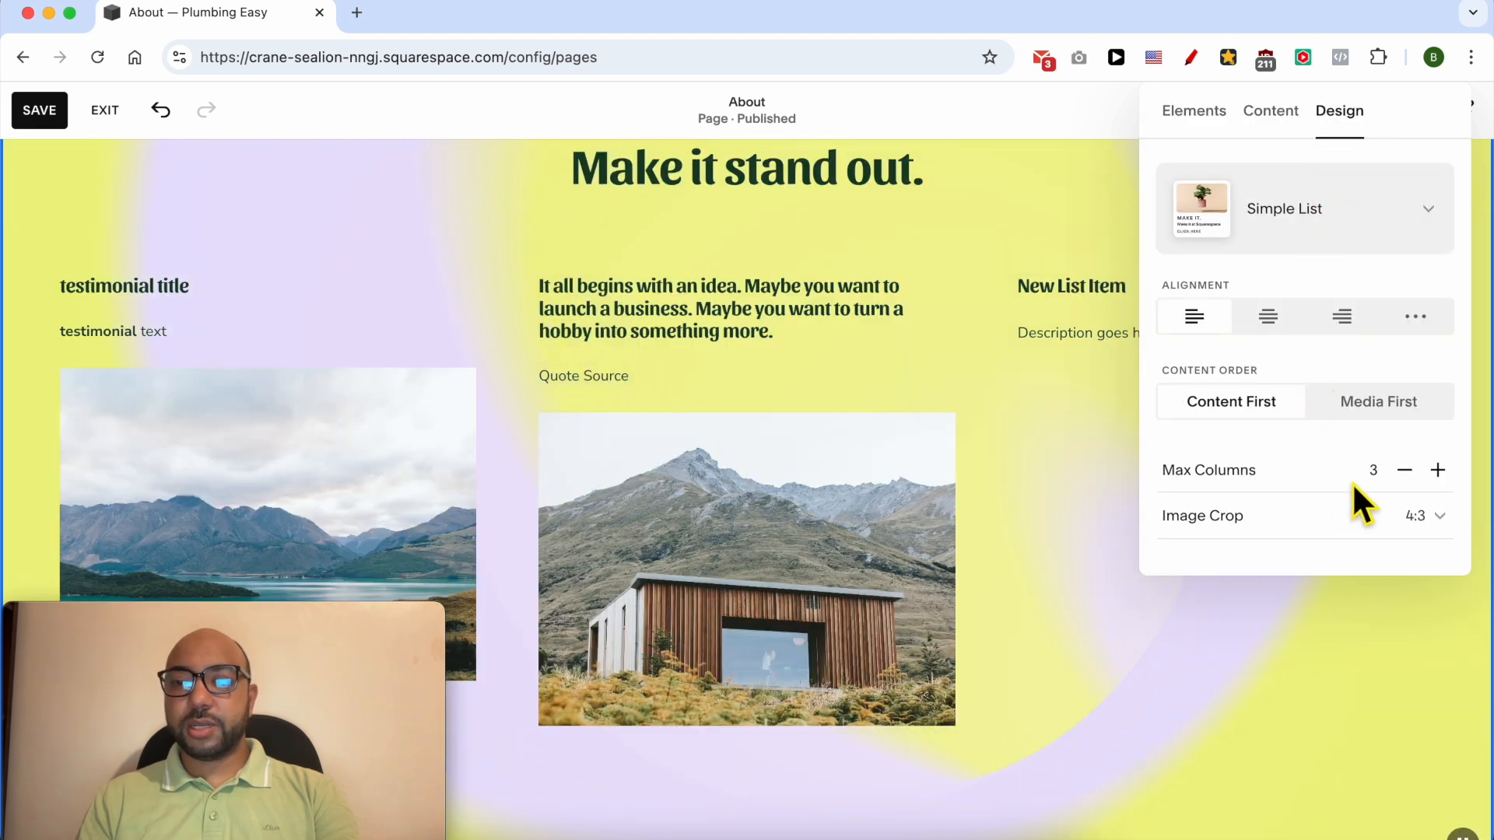
- Try five columns for the testimonials list and set its maximum columns to 4
left_click(1438, 471)
left_click(1438, 470)
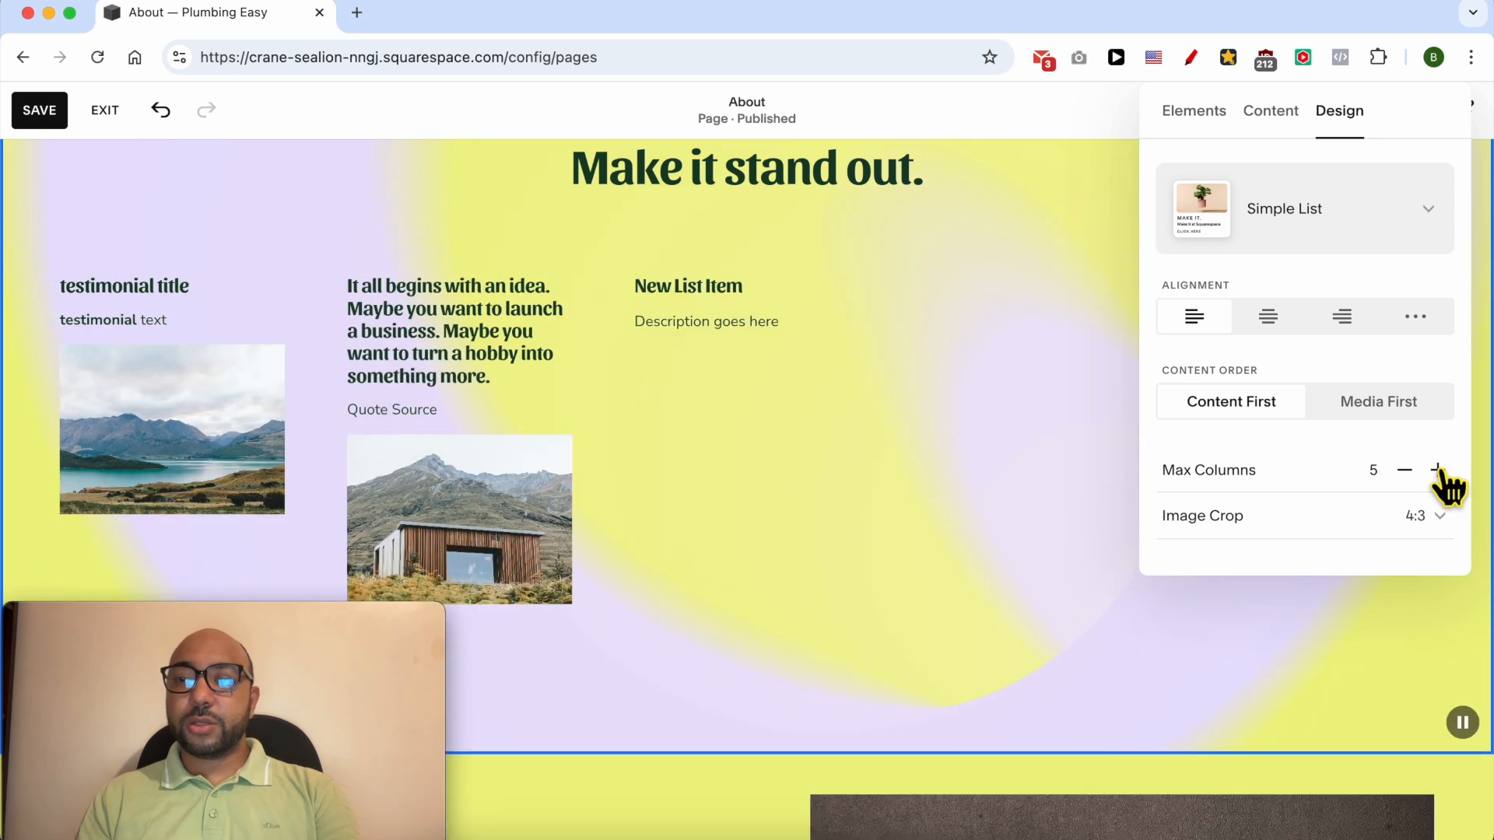
left_click(1404, 470)
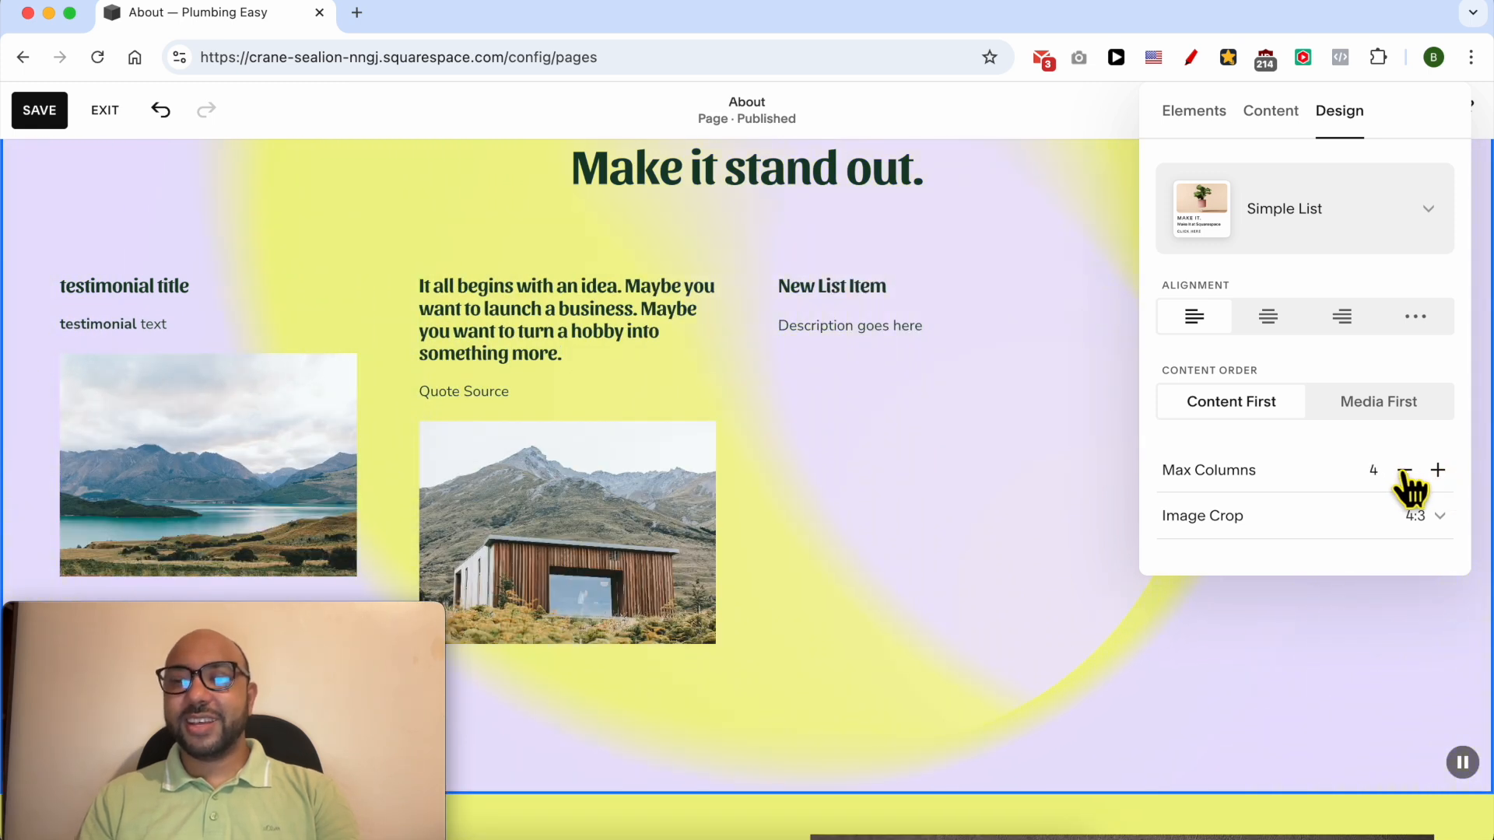
- Try the 1:1 and 2:3 image crops on the testimonial items and set the crop to 1:1
left_click(1436, 518)
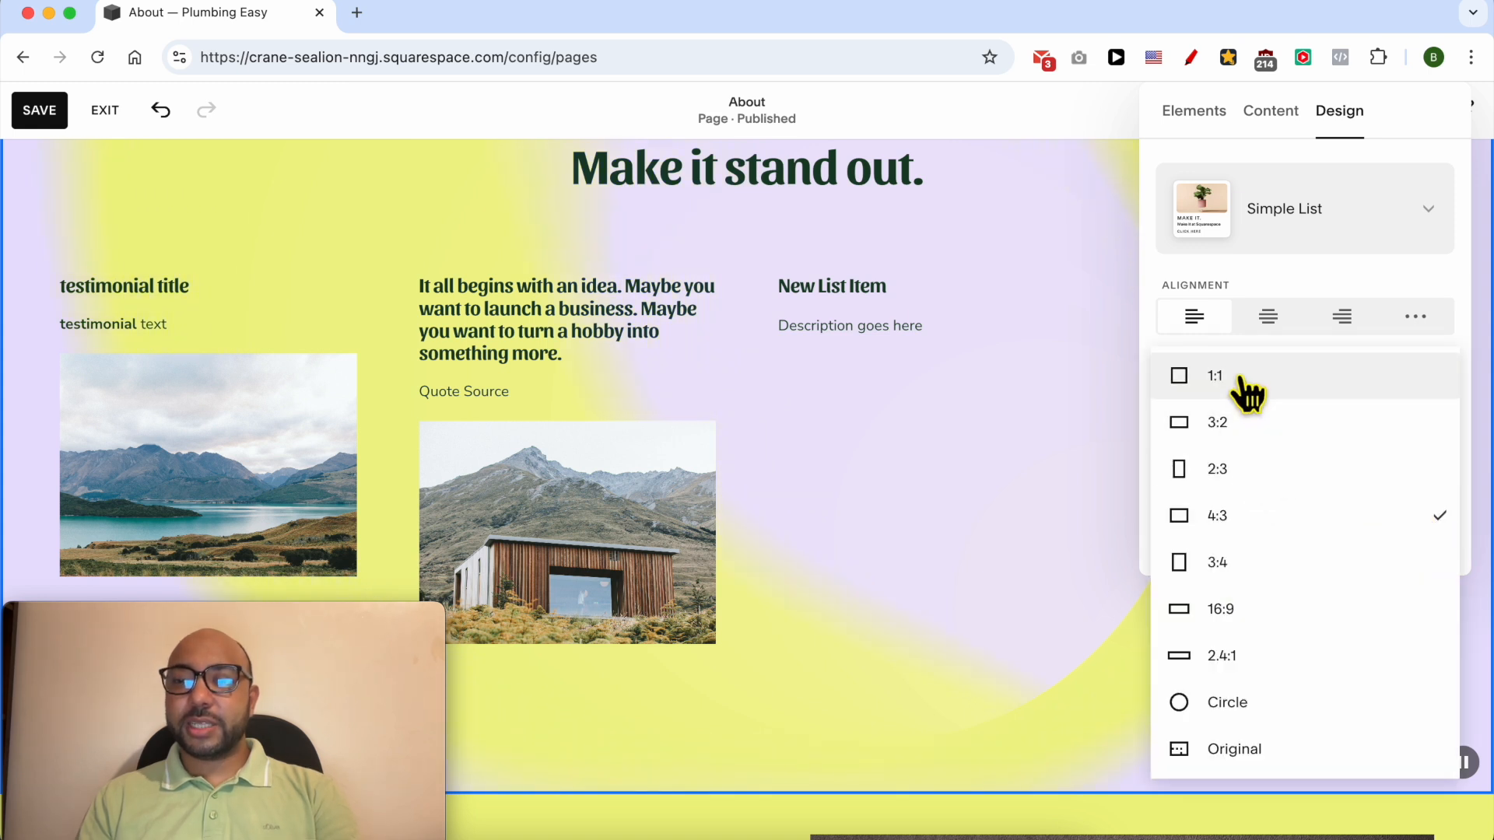
left_click(1246, 378)
left_click(1427, 518)
left_click(1254, 538)
left_click(1401, 510)
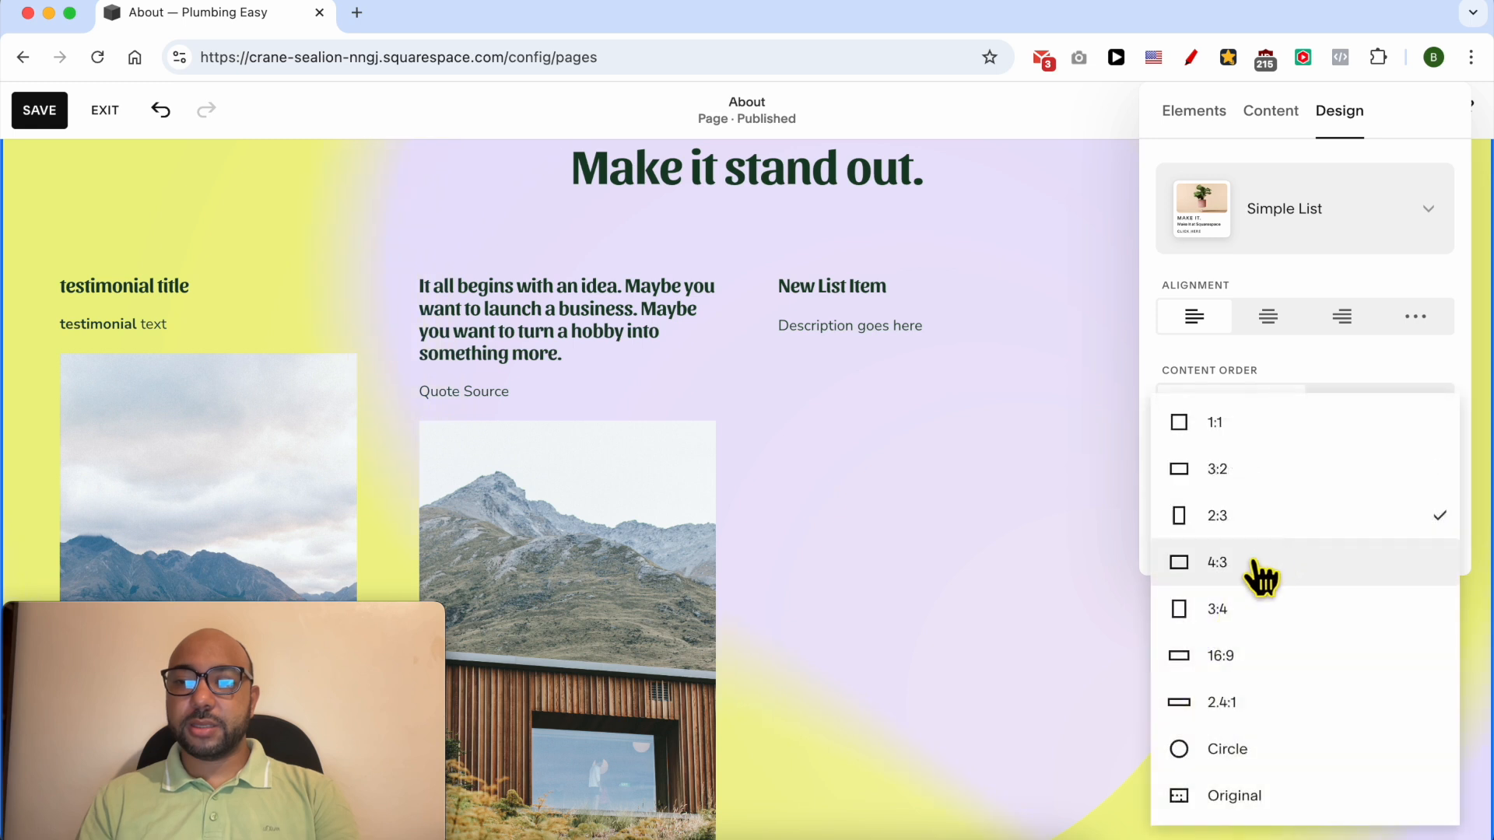
left_click(1269, 435)
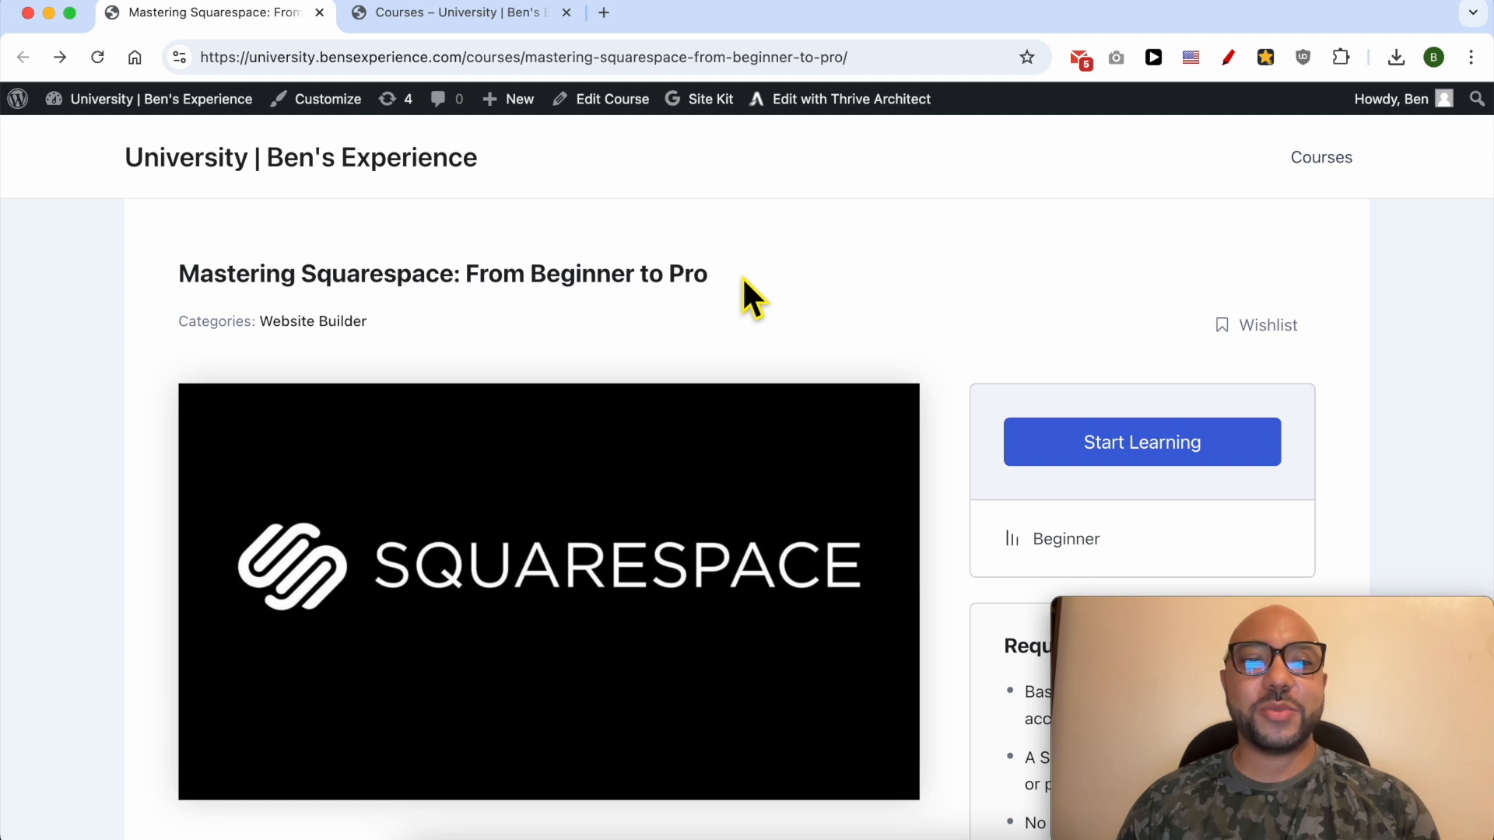
- Review the "Mastering Squarespace: From Beginner to Pro" course page, from its title and description down to the course content
triple_click(541, 157)
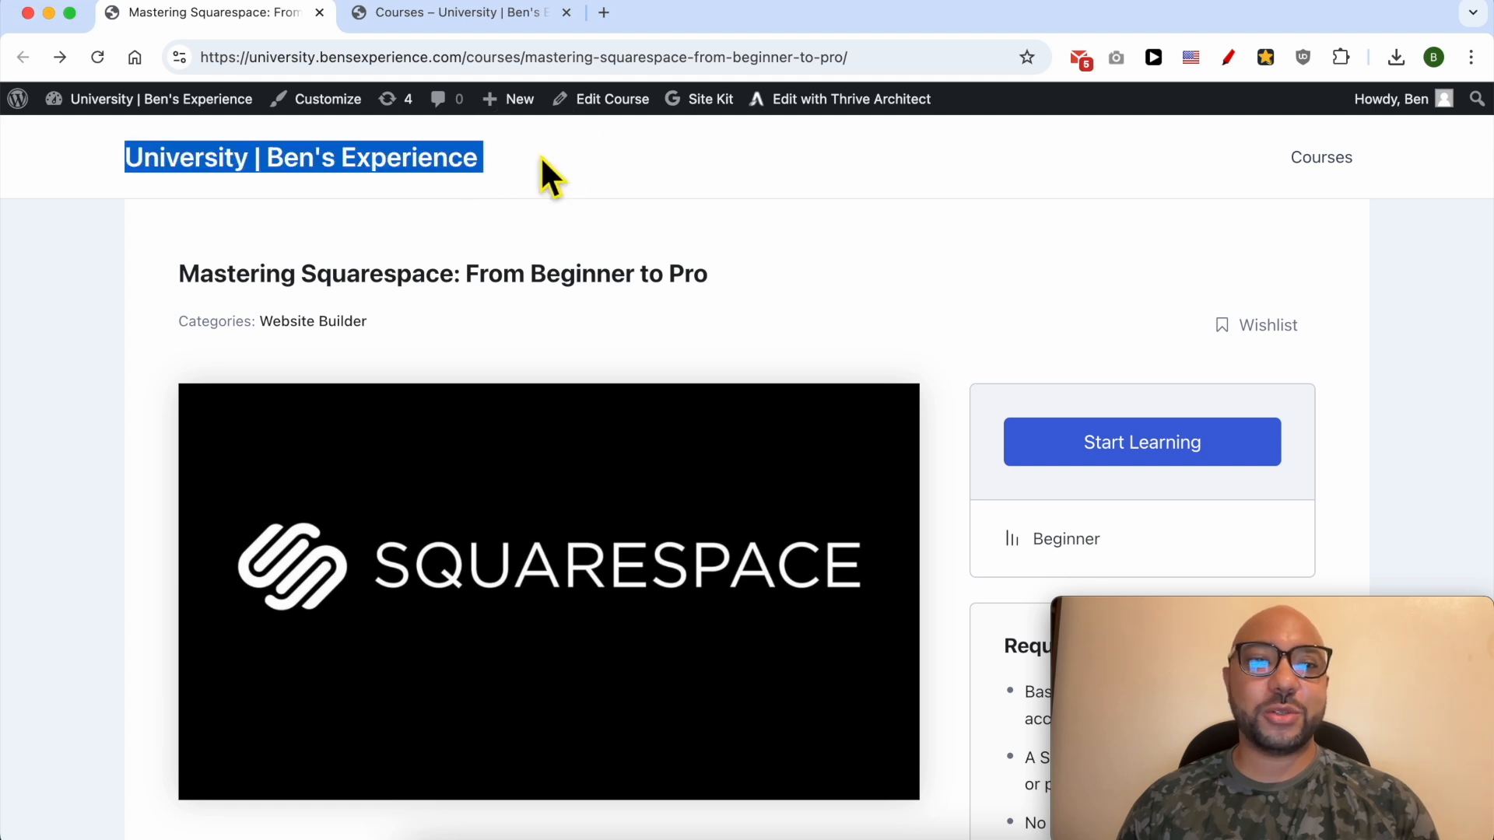
left_click(764, 274)
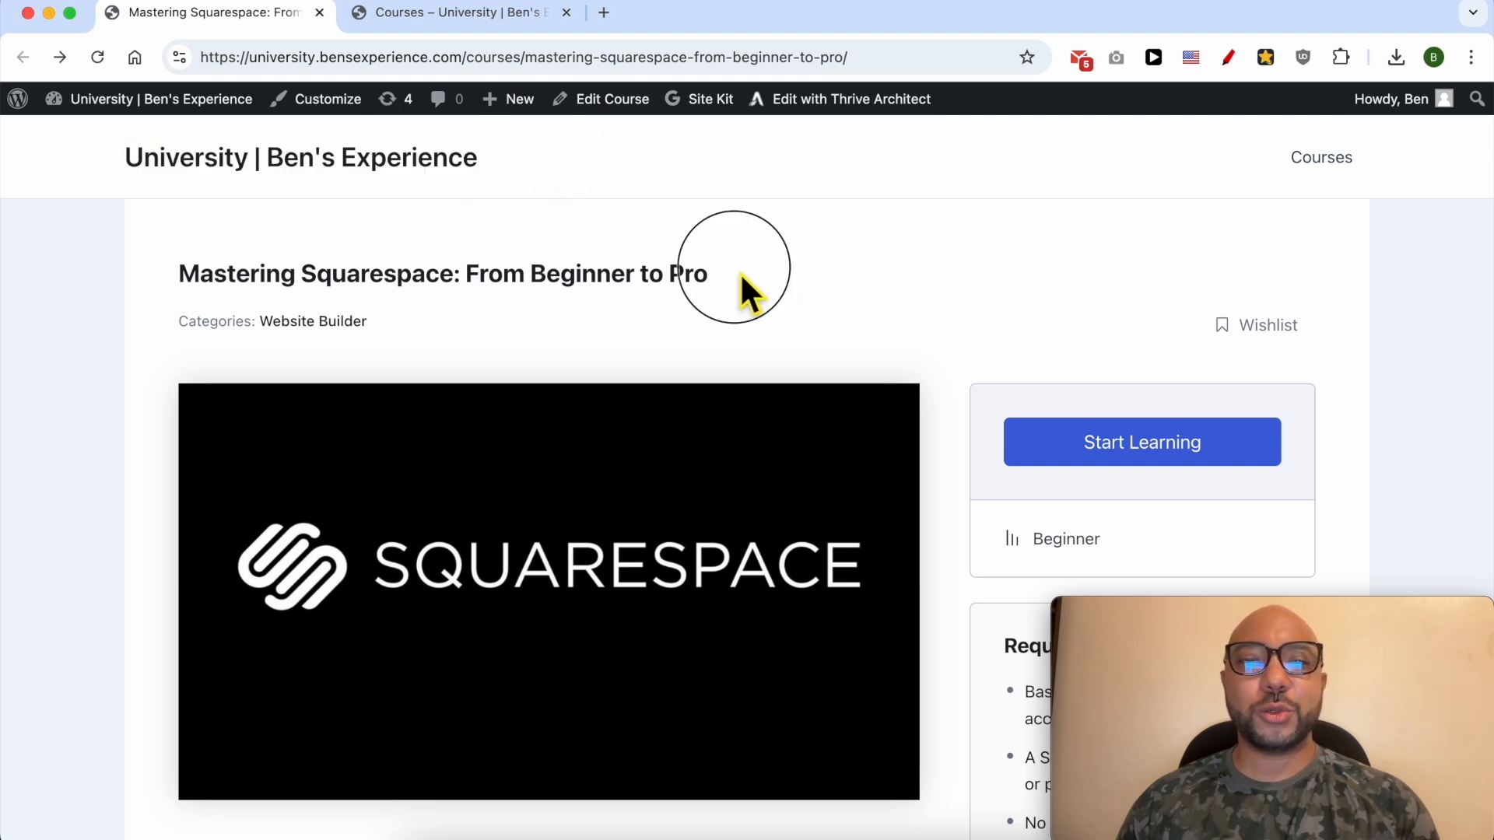
triple_click(740, 274)
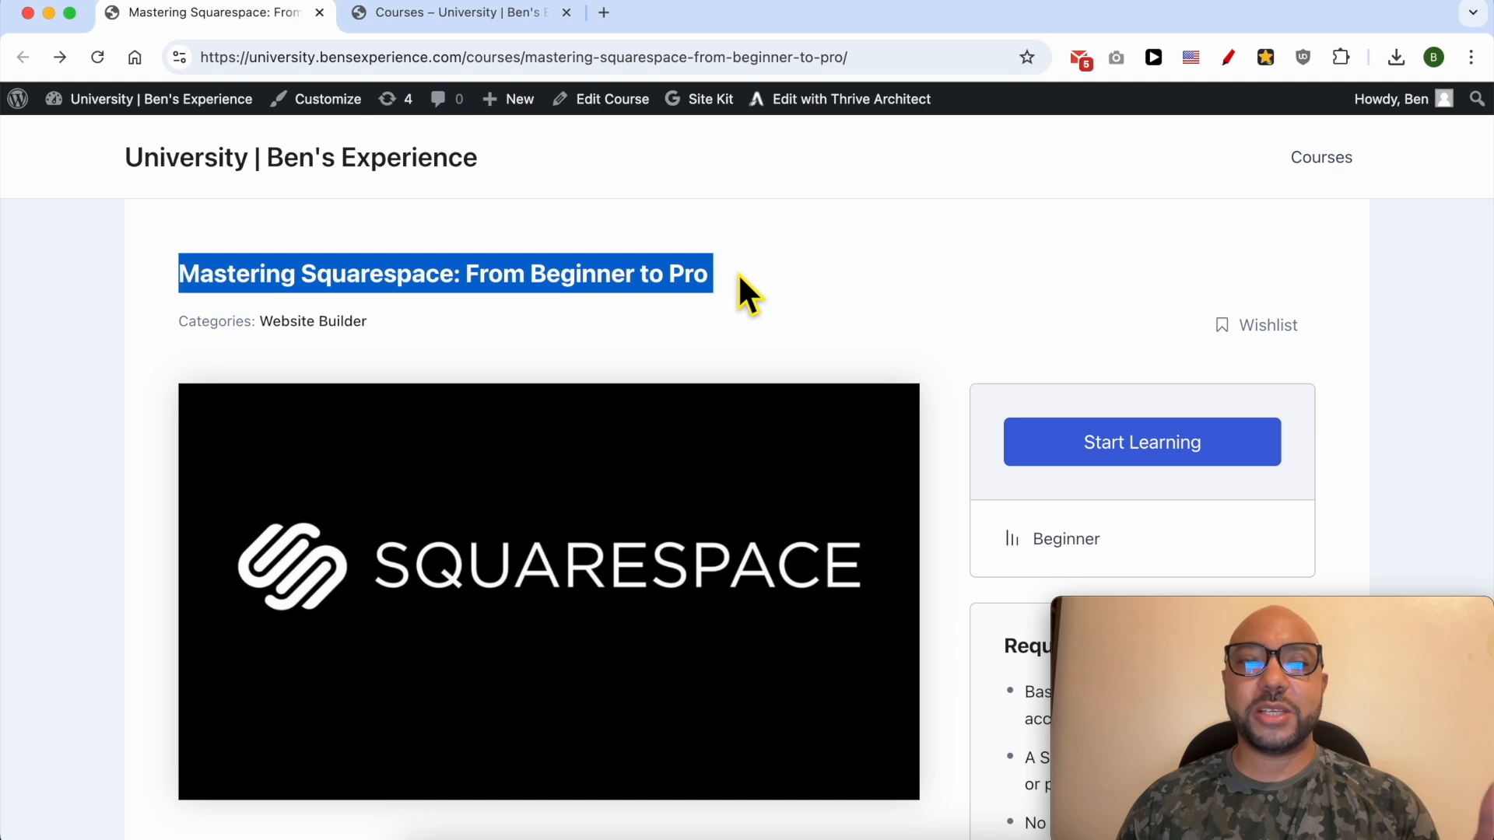
left_click(739, 274)
scroll(864, 307, "down", 5)
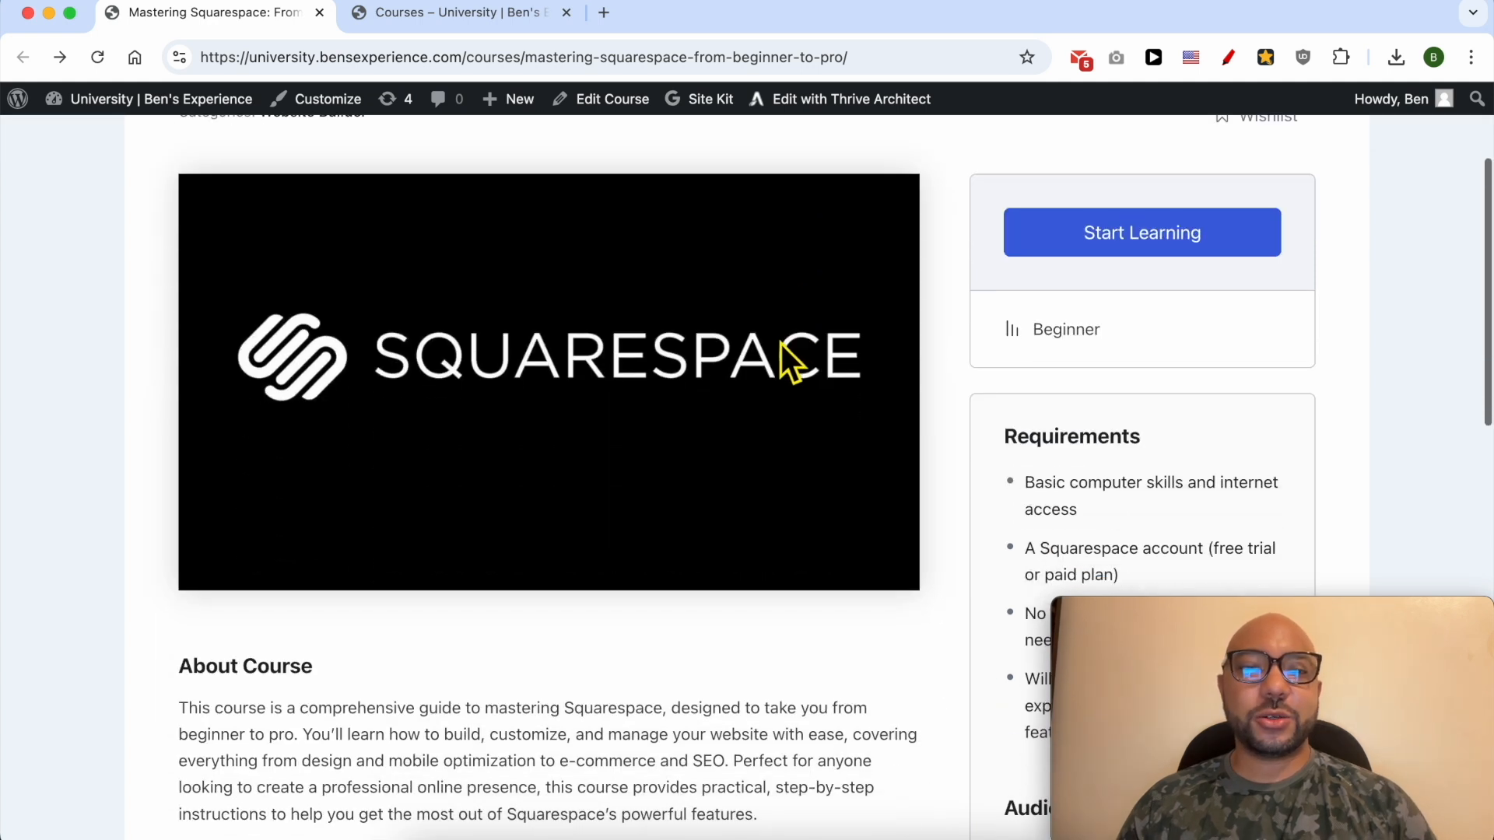
scroll(635, 513, "down", 3)
scroll(637, 524, "down", 6)
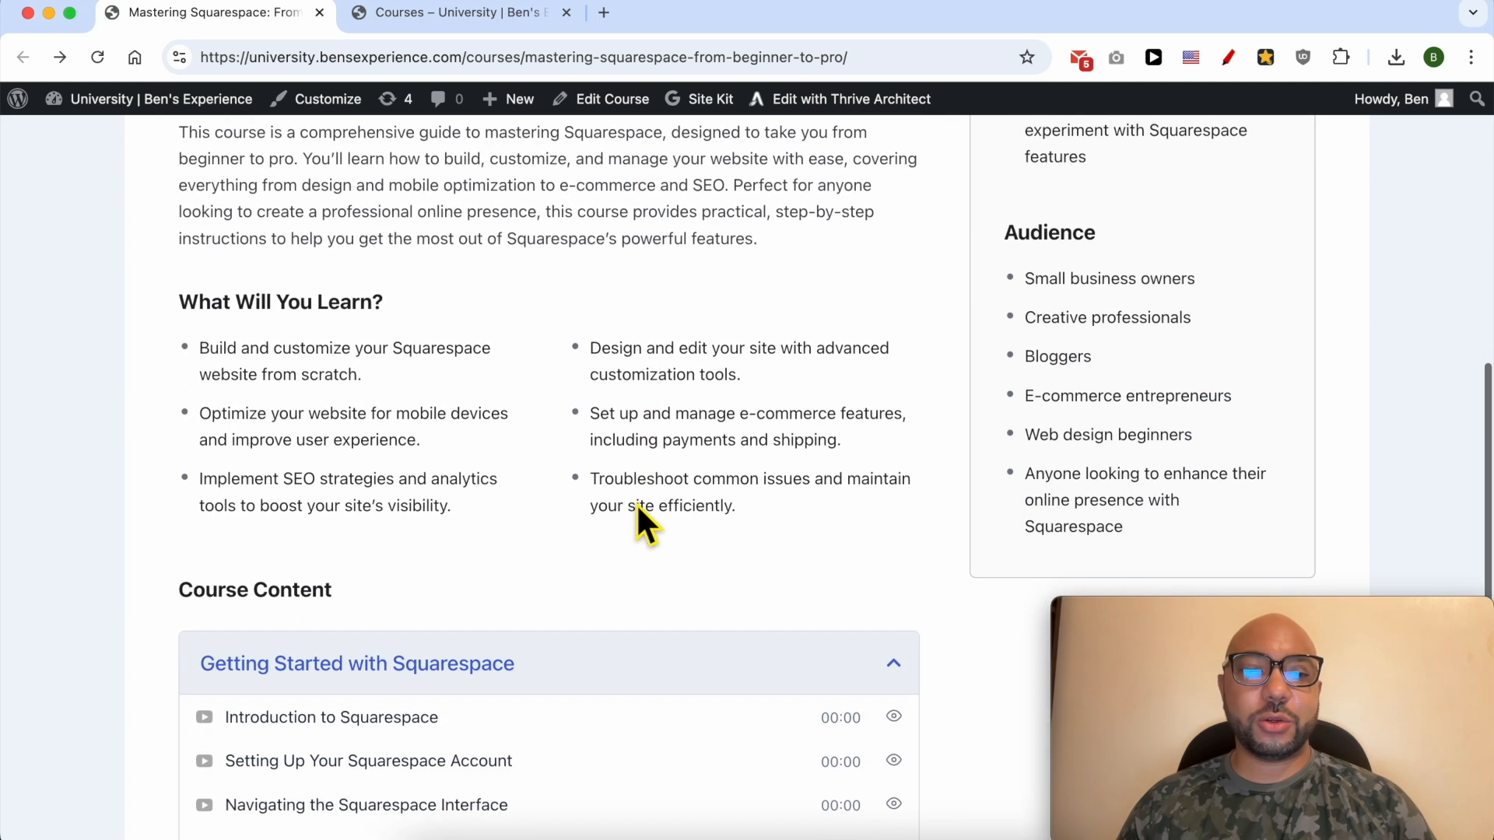
scroll(354, 607, "down", 1)
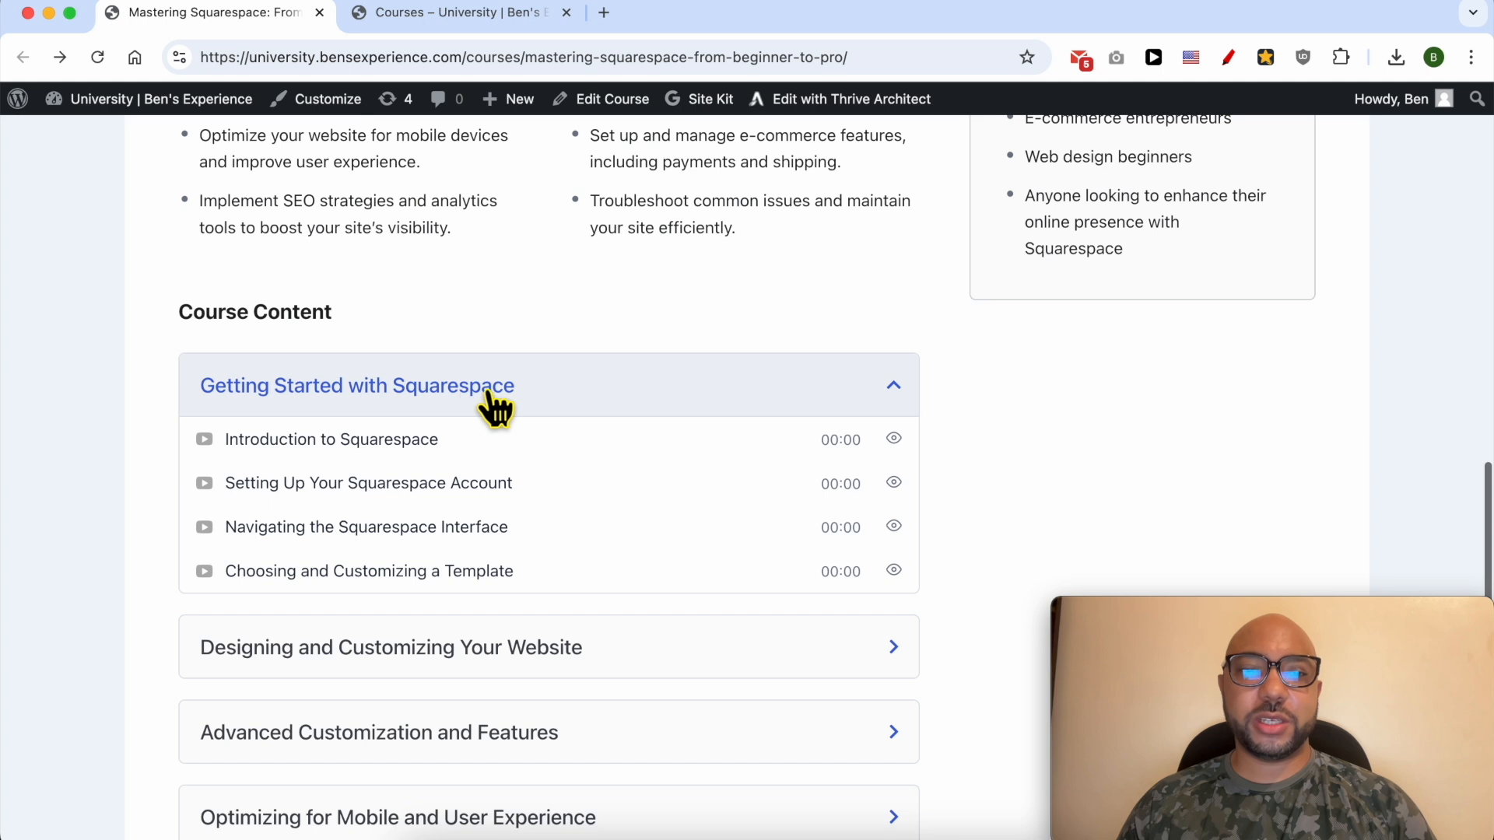
scroll(461, 482, "down", 3)
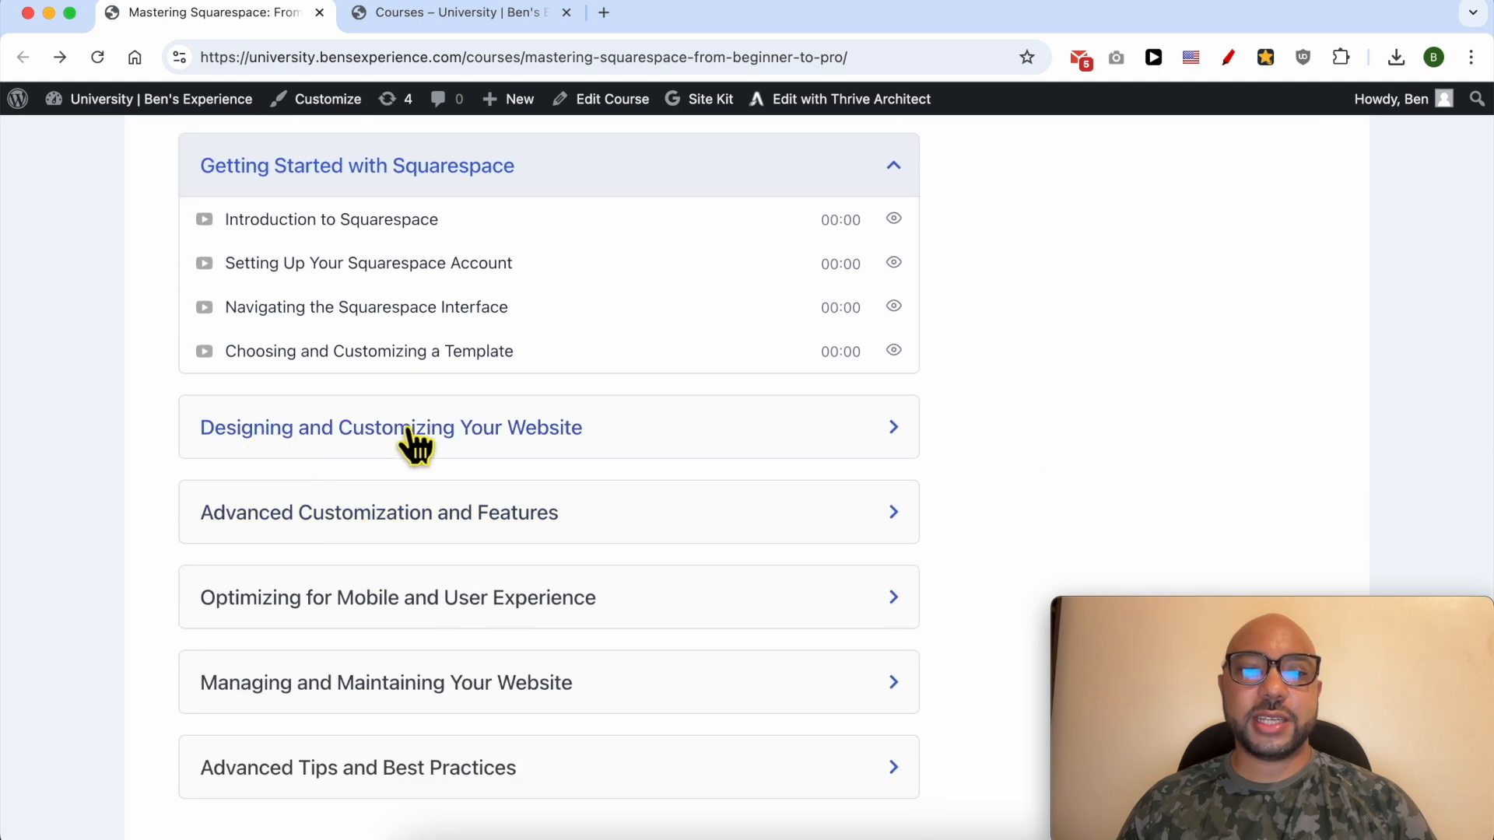
- Expand the course sections from "Designing and Customizing Your Website" through "Advanced Tips and Best Practices", examine their lessons, and return to the page's start
left_click(539, 446)
left_click(467, 689)
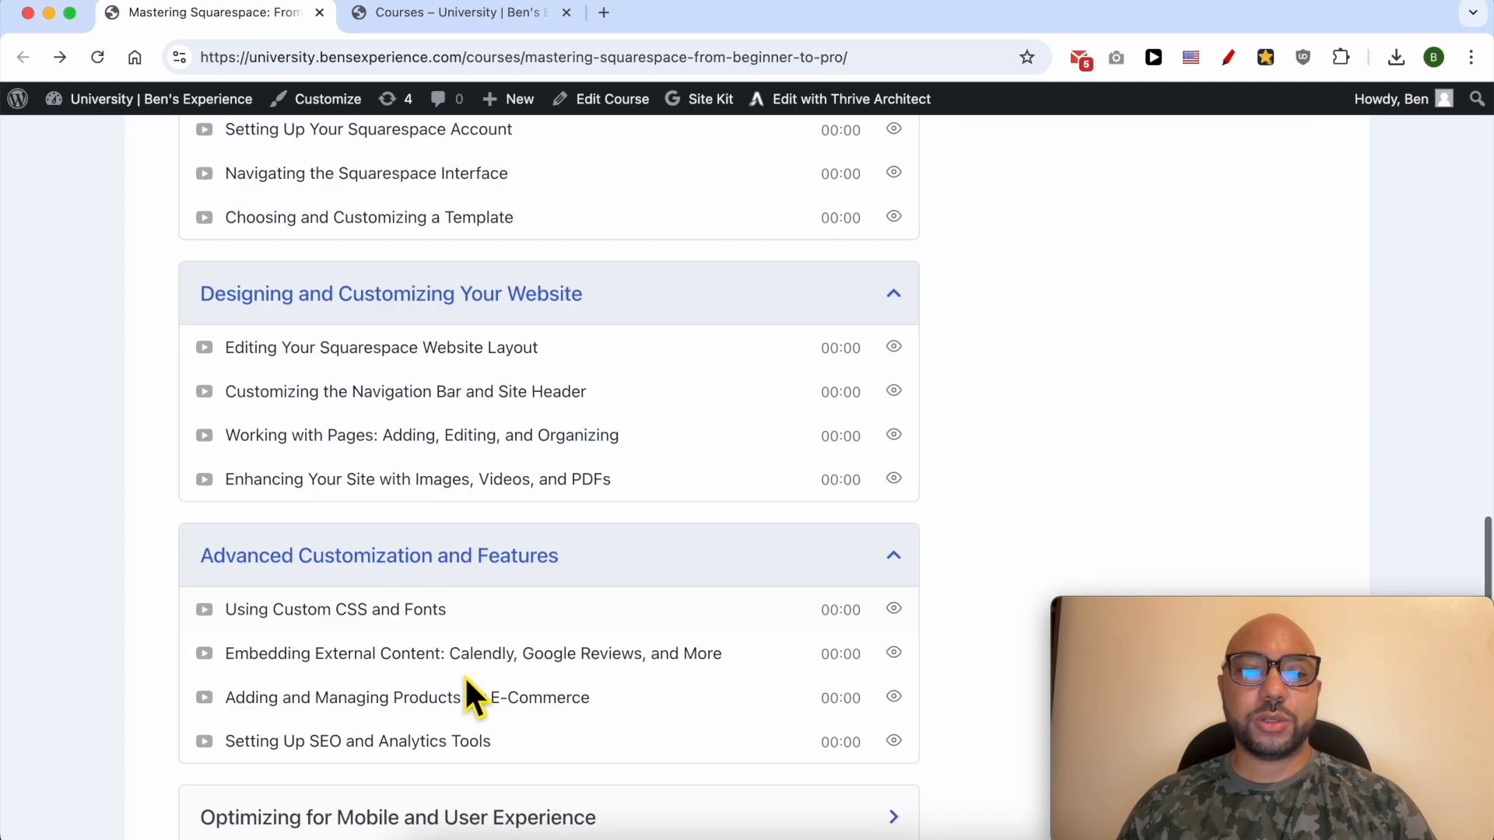
scroll(314, 452, "down", 3)
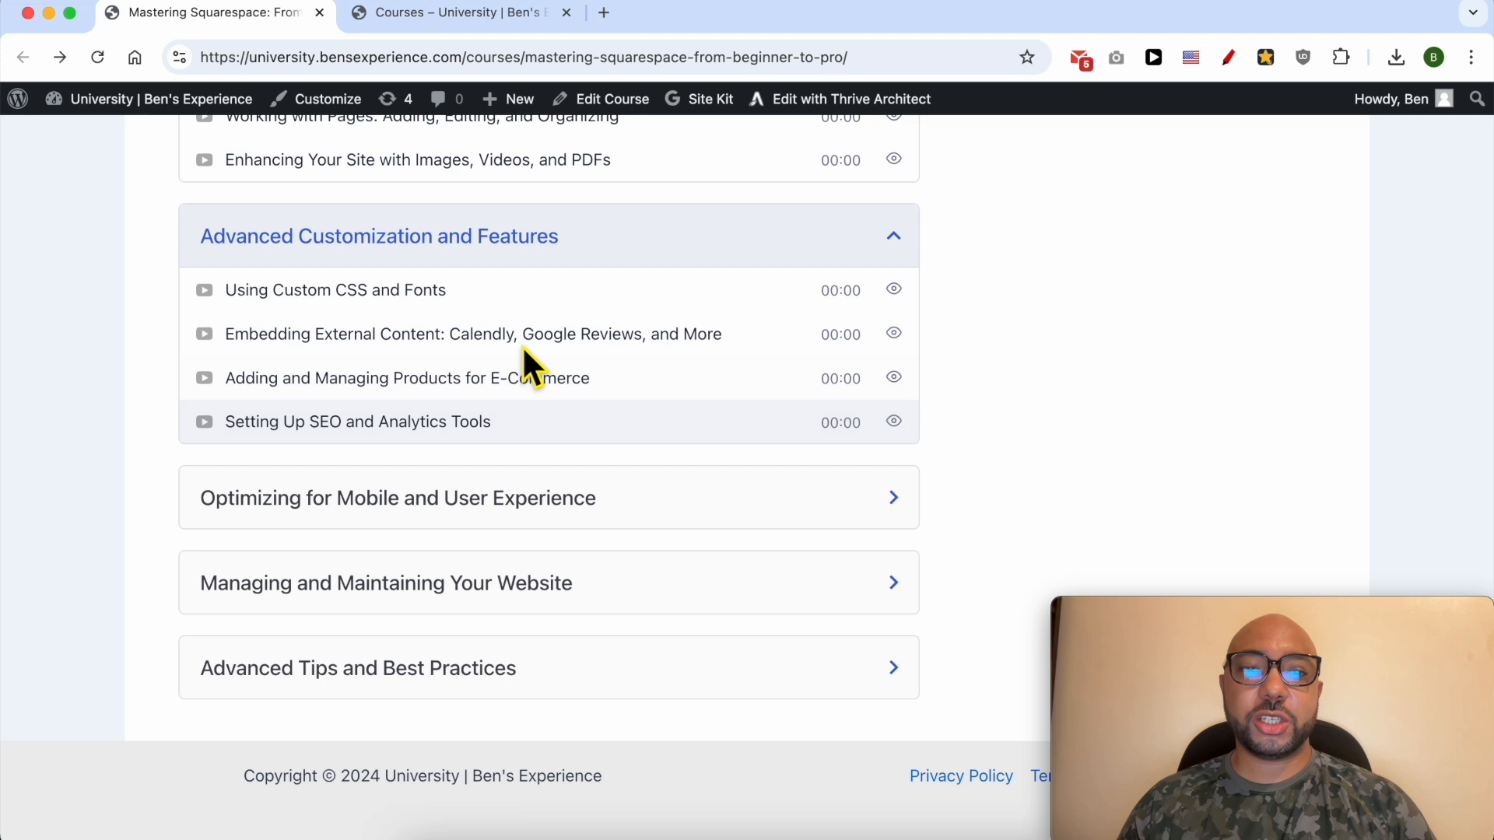
left_click(306, 515)
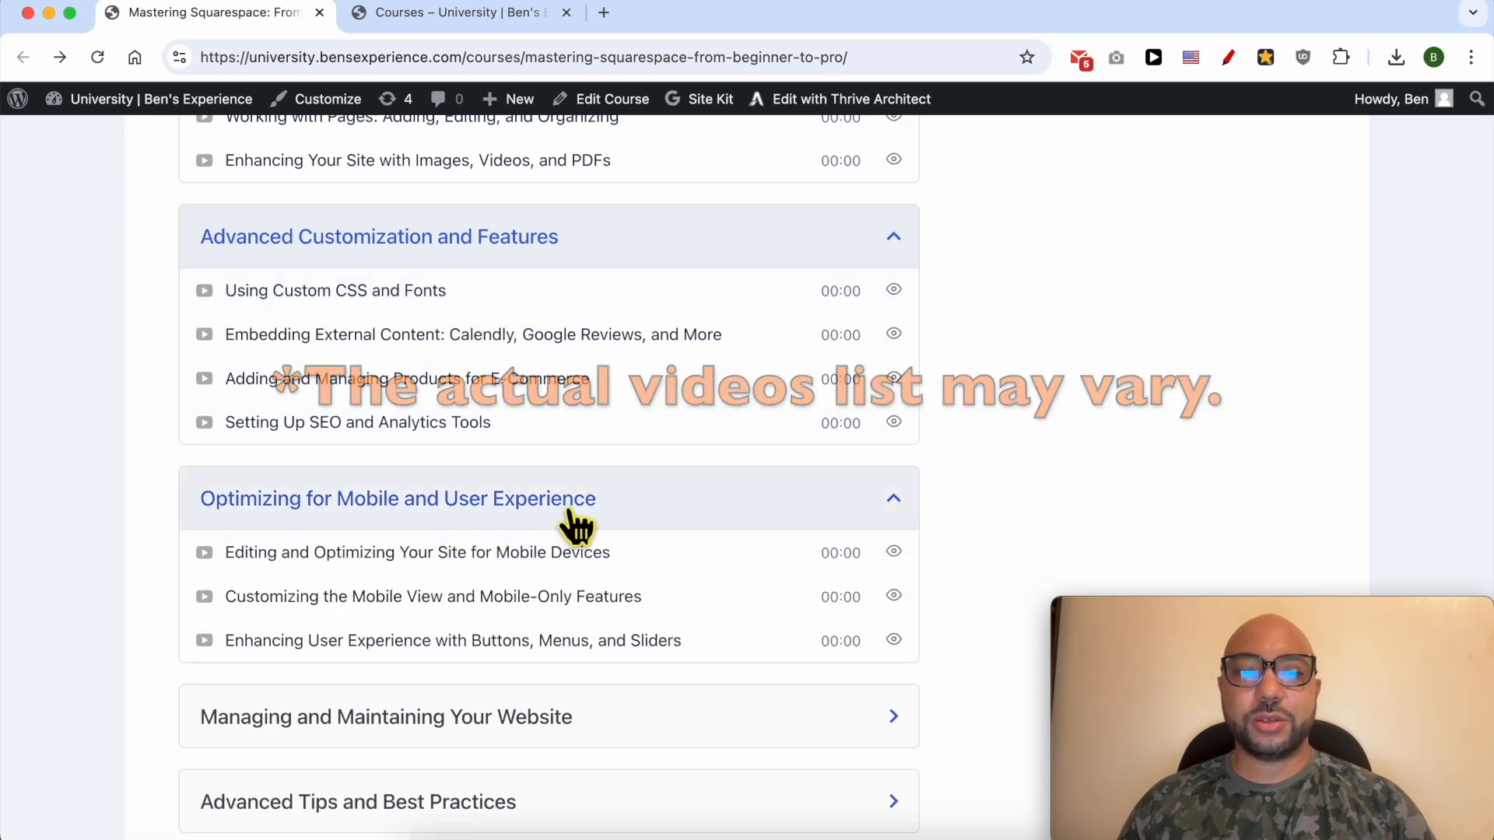
scroll(559, 537, "down", 2)
left_click(348, 588)
scroll(293, 627, "down", 3)
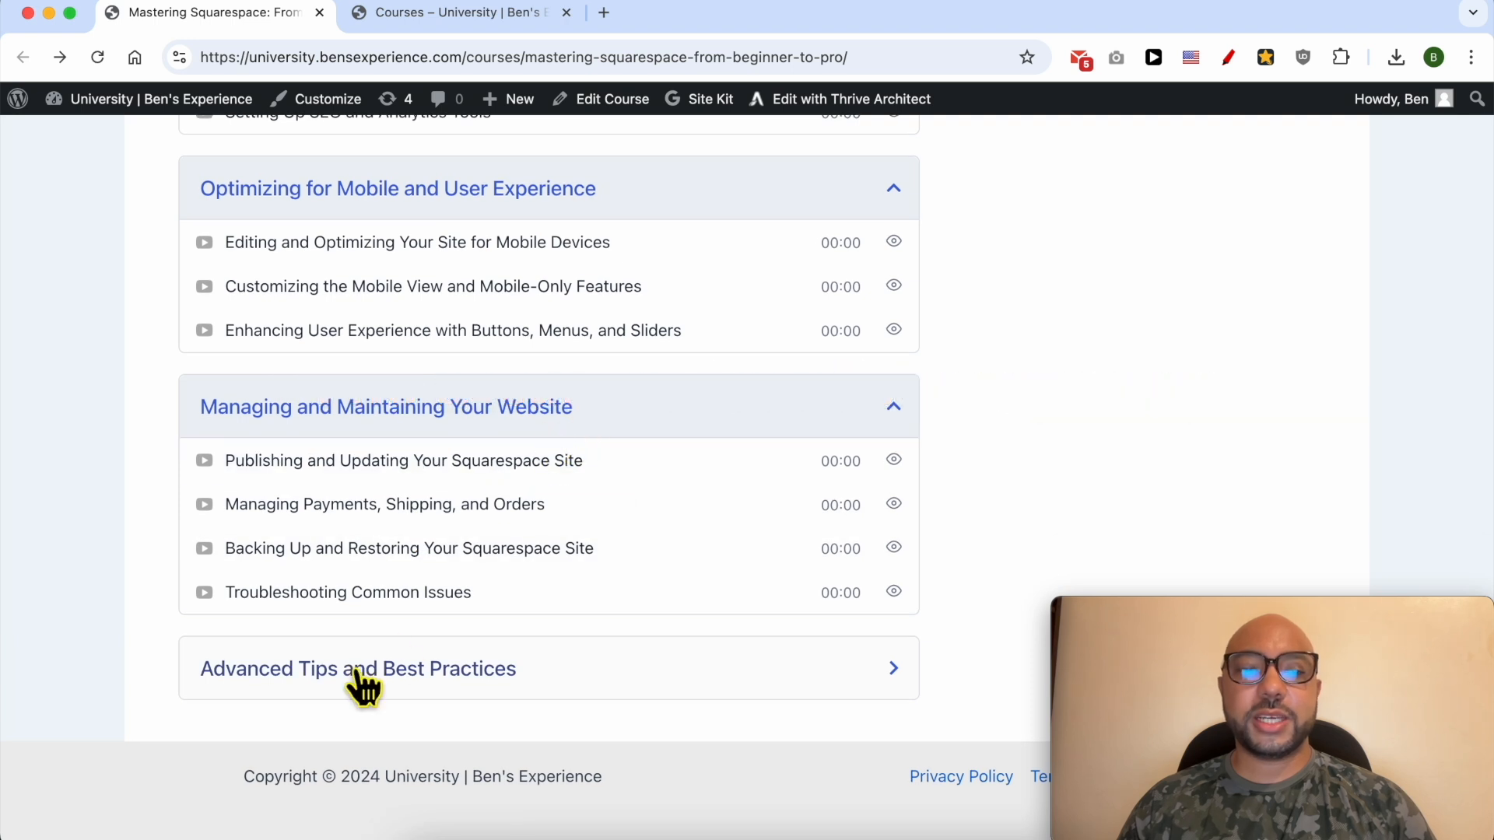
left_click(400, 682)
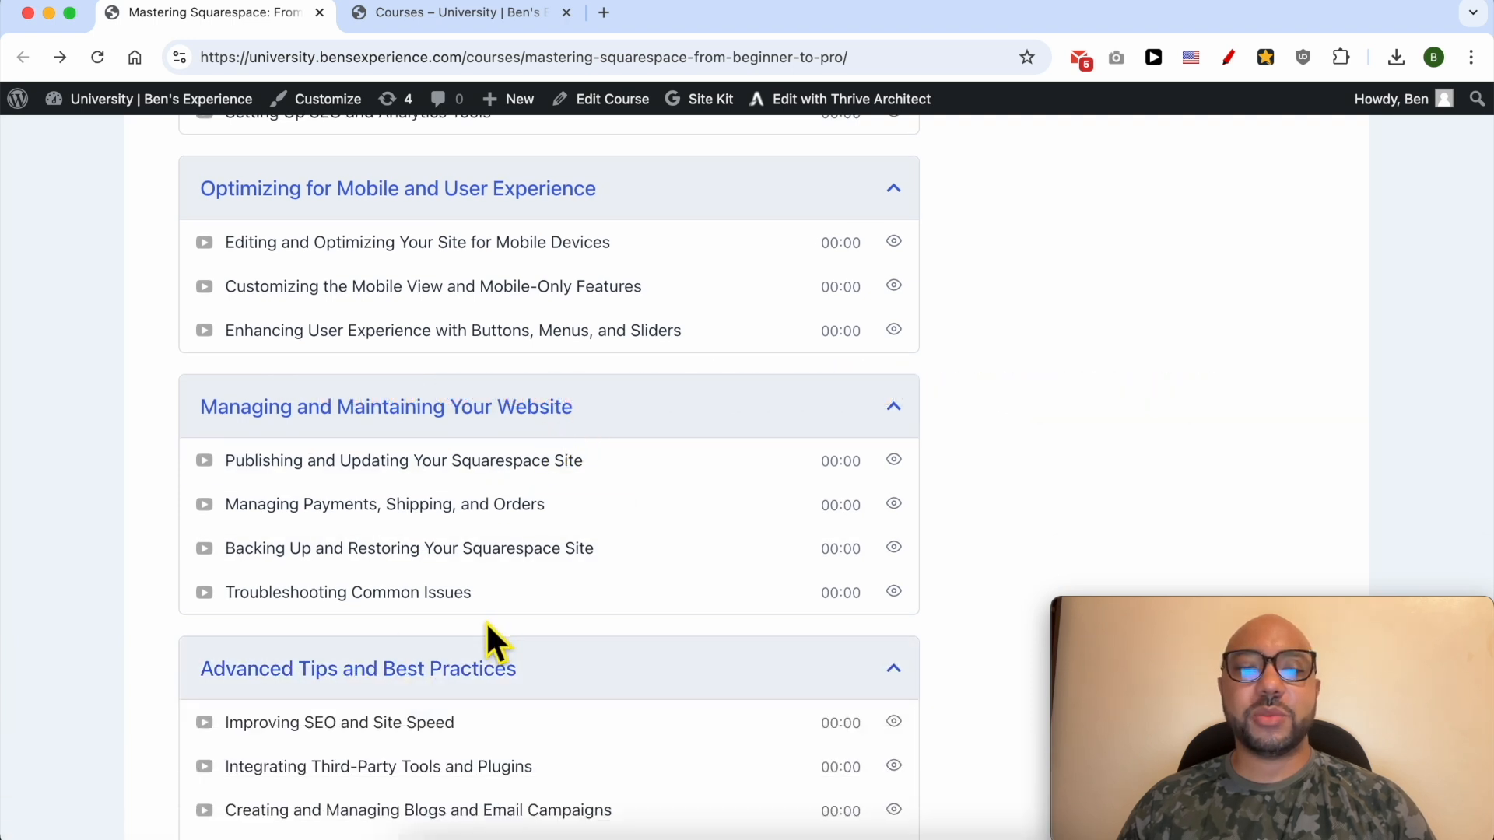
scroll(467, 553, "down", 2)
scroll(393, 510, "up", 20)
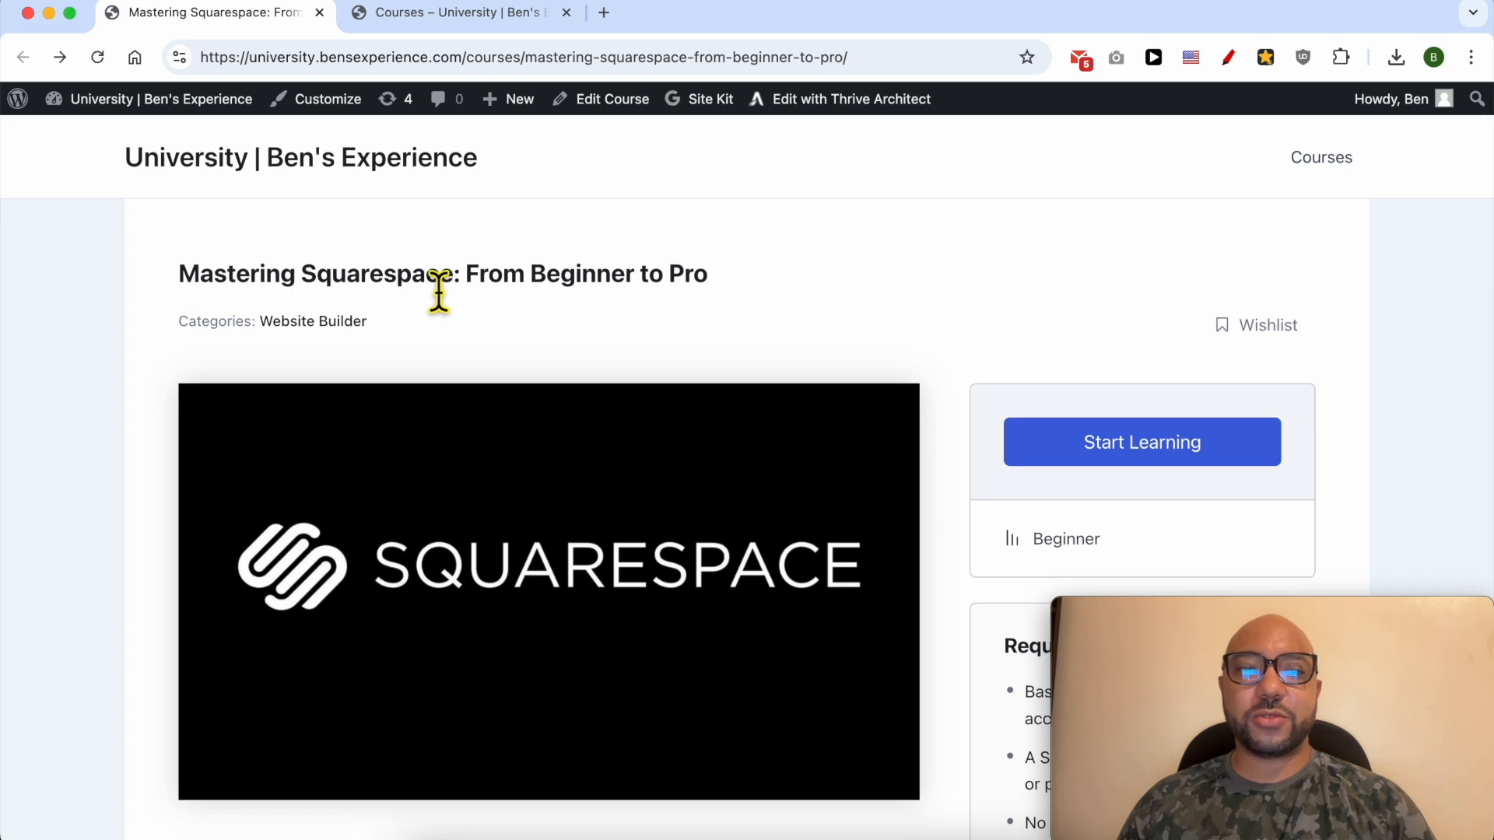
- Switch to the open Courses page and browse the whole course catalogue, from the Squarespace course to the Hostinger shared hosting course
left_click(446, 16)
scroll(543, 231, "down", 5)
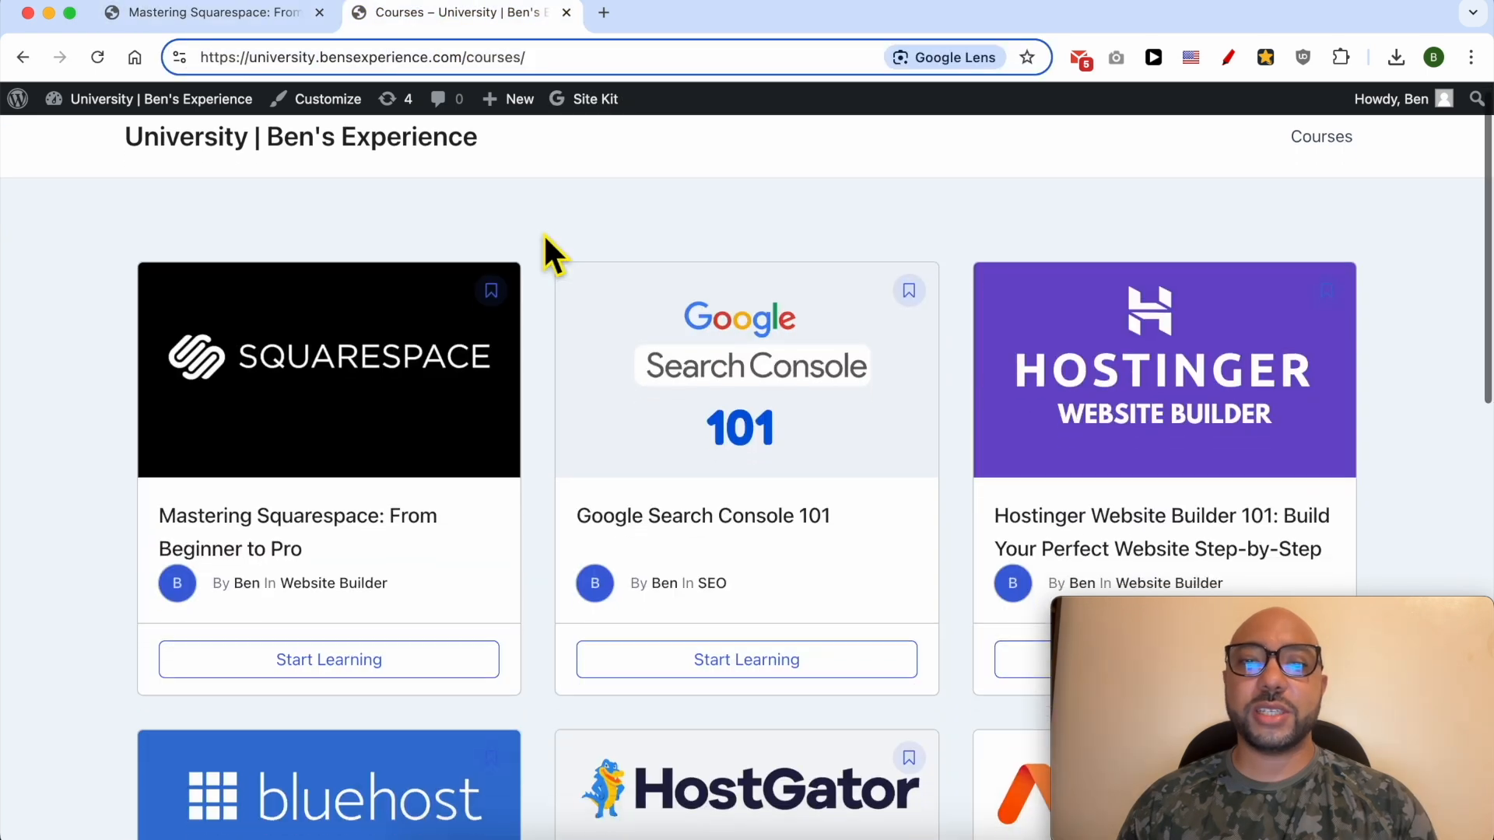
scroll(545, 237, "down", 10)
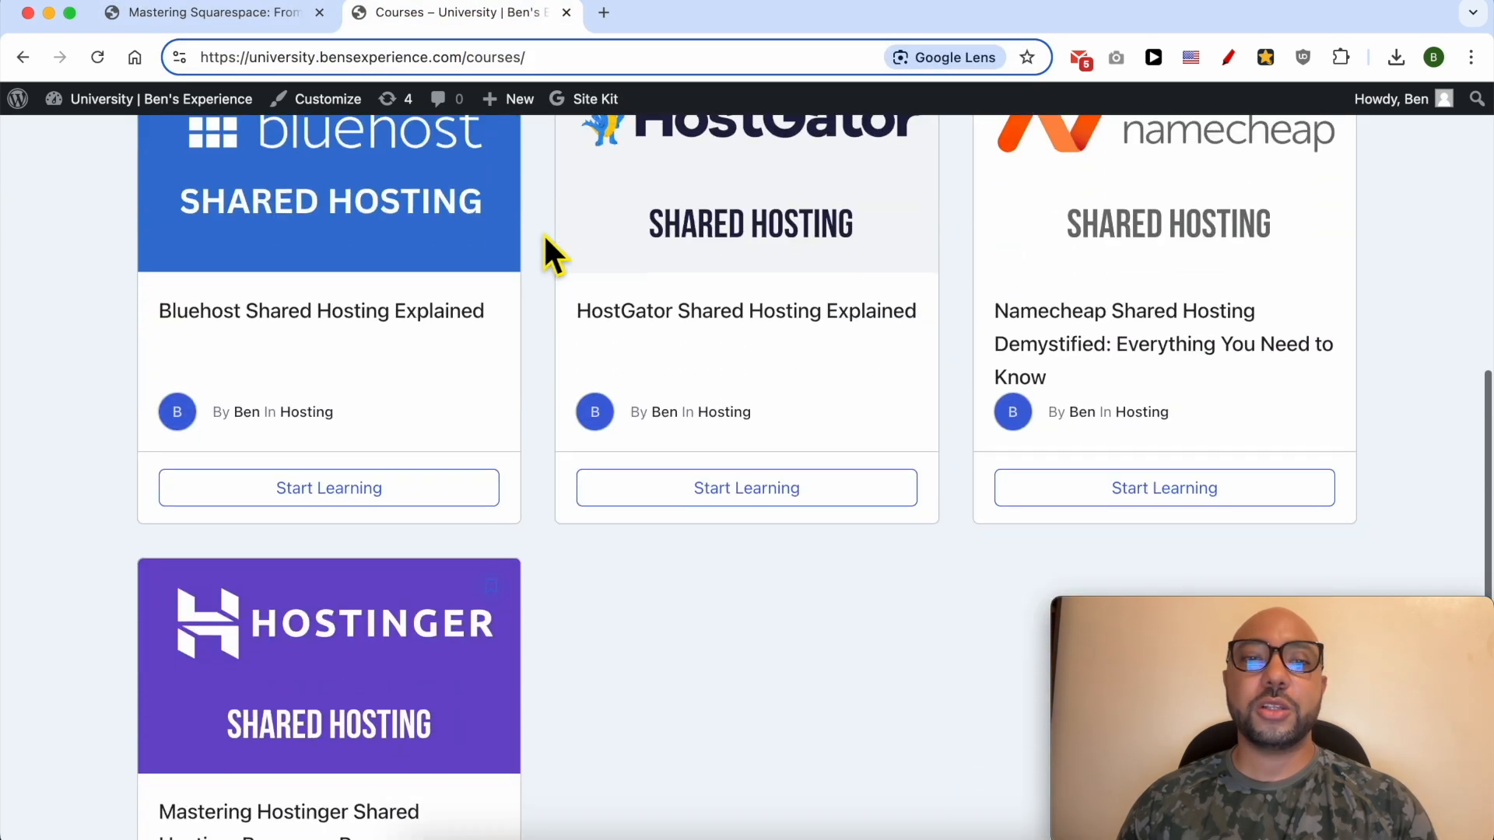
scroll(544, 238, "down", 5)
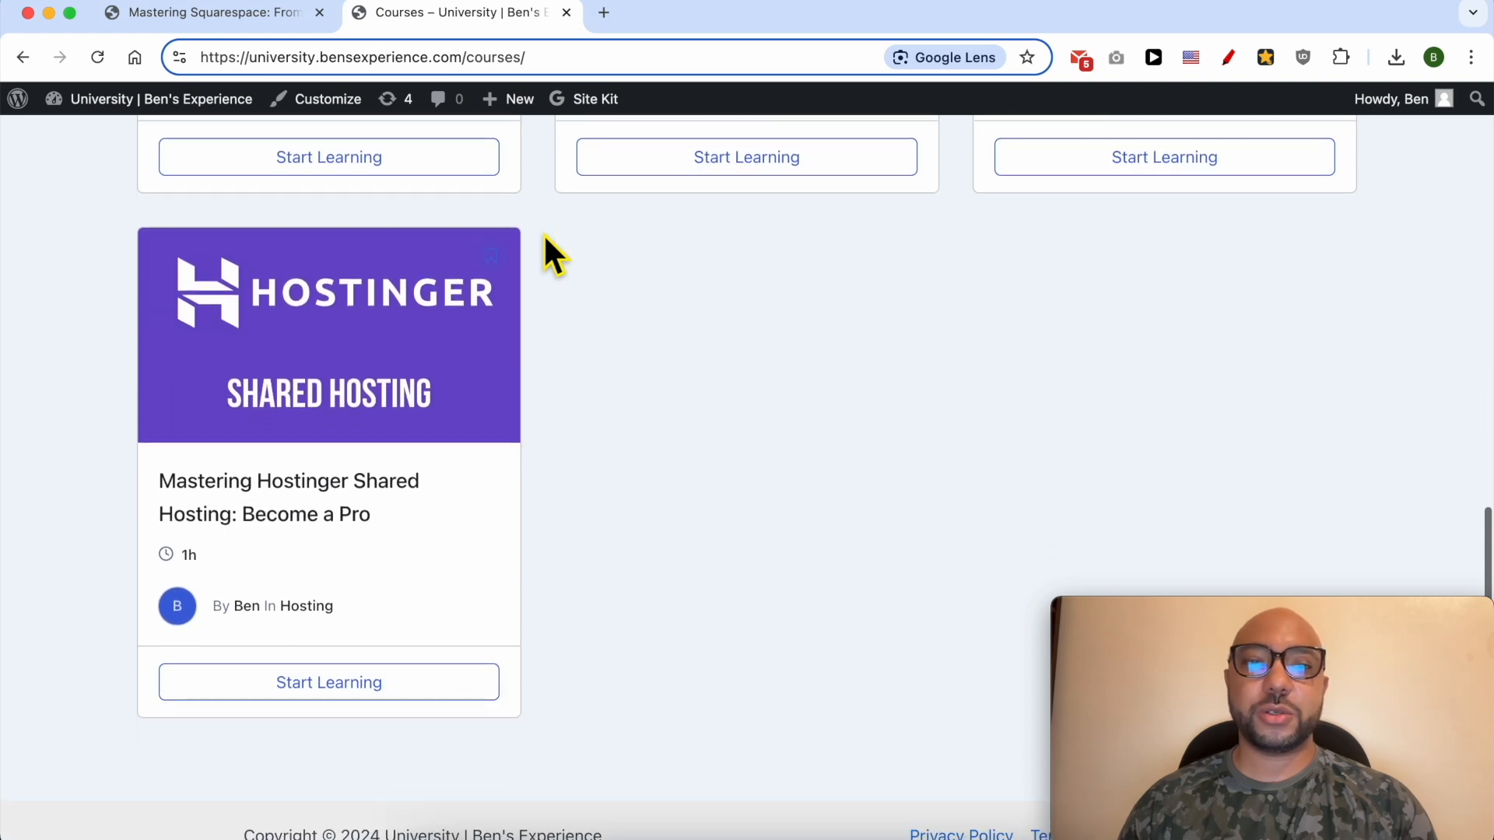
left_click_drag(465, 58, 177, 65)
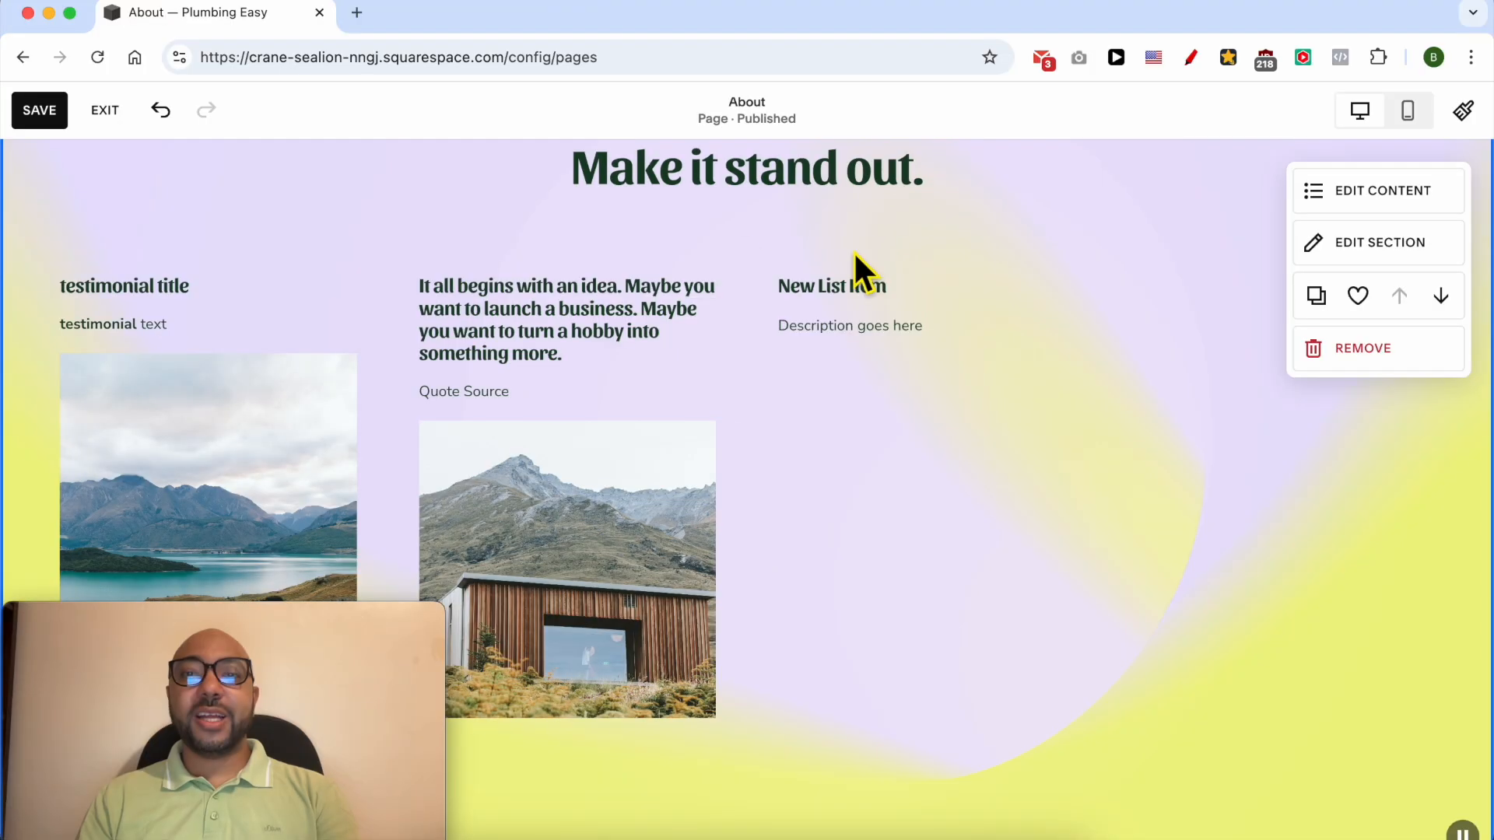
- Save the About page with its testimonials section and leave editing mode
left_click(39, 110)
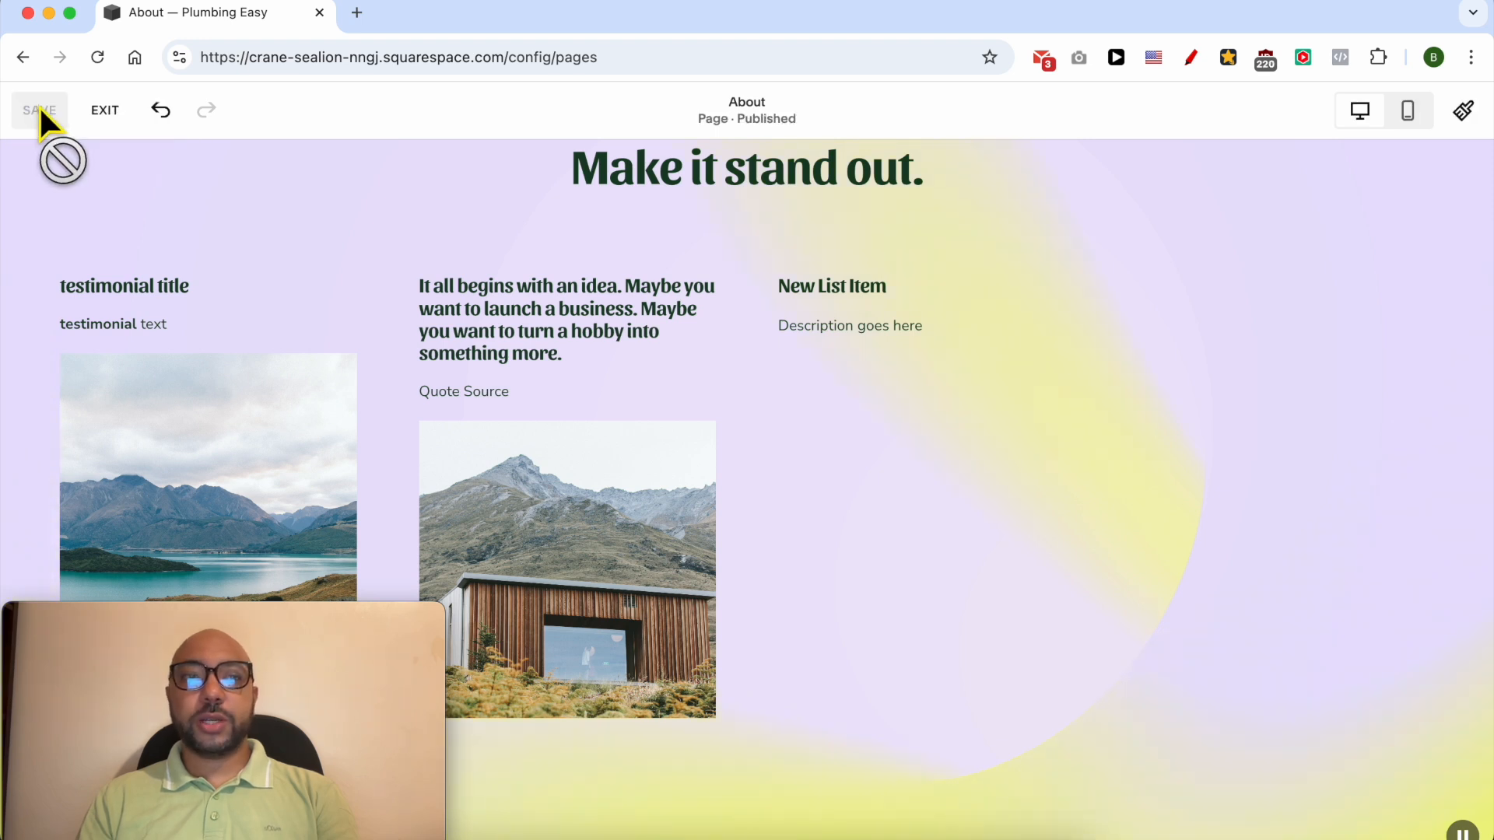
left_click(108, 110)
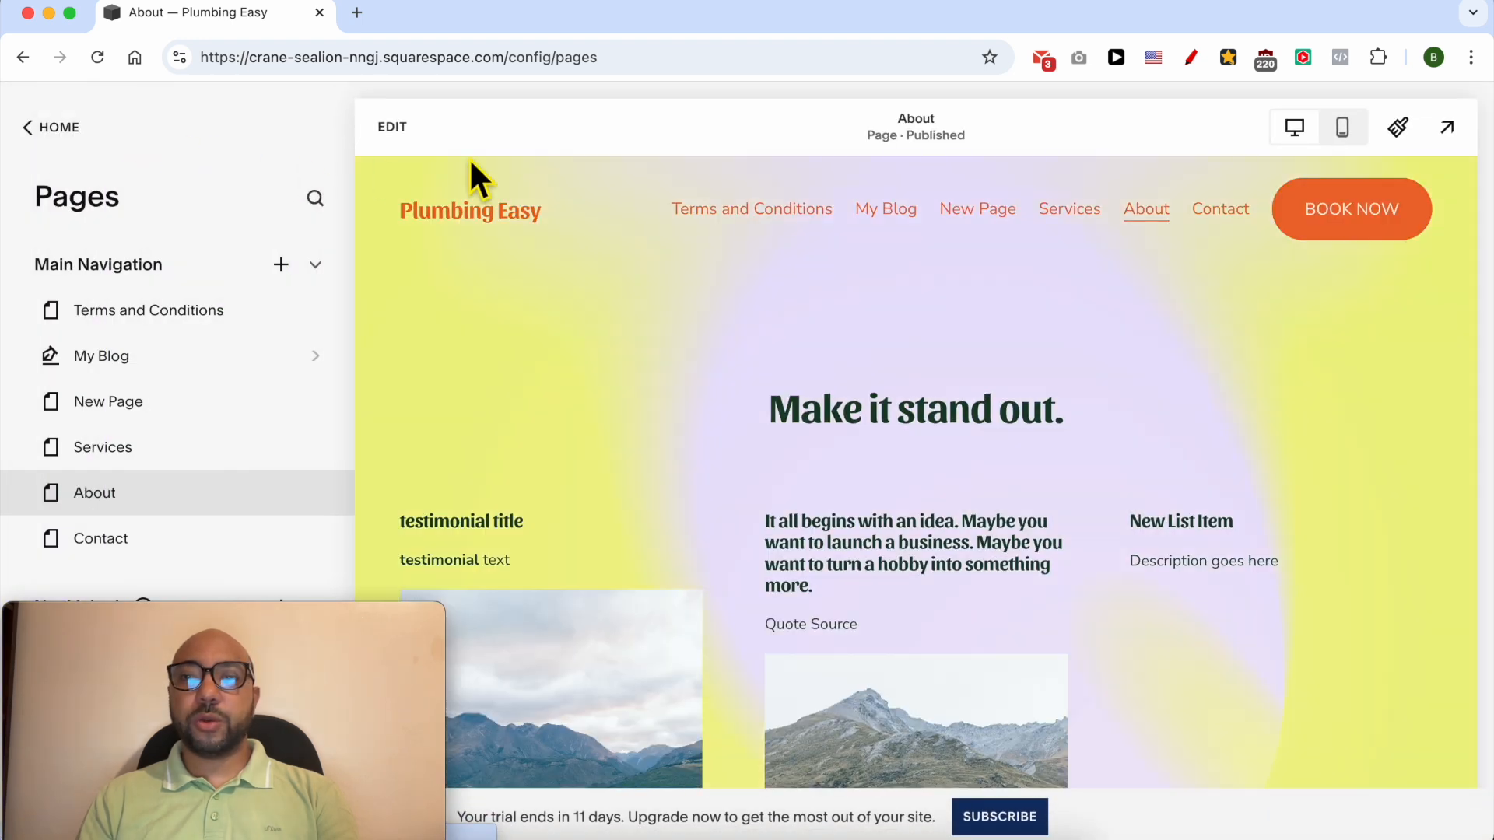
- Open the About page in full-screen preview and examine the testimonial items, from their titles and text to their images
left_click(1449, 128)
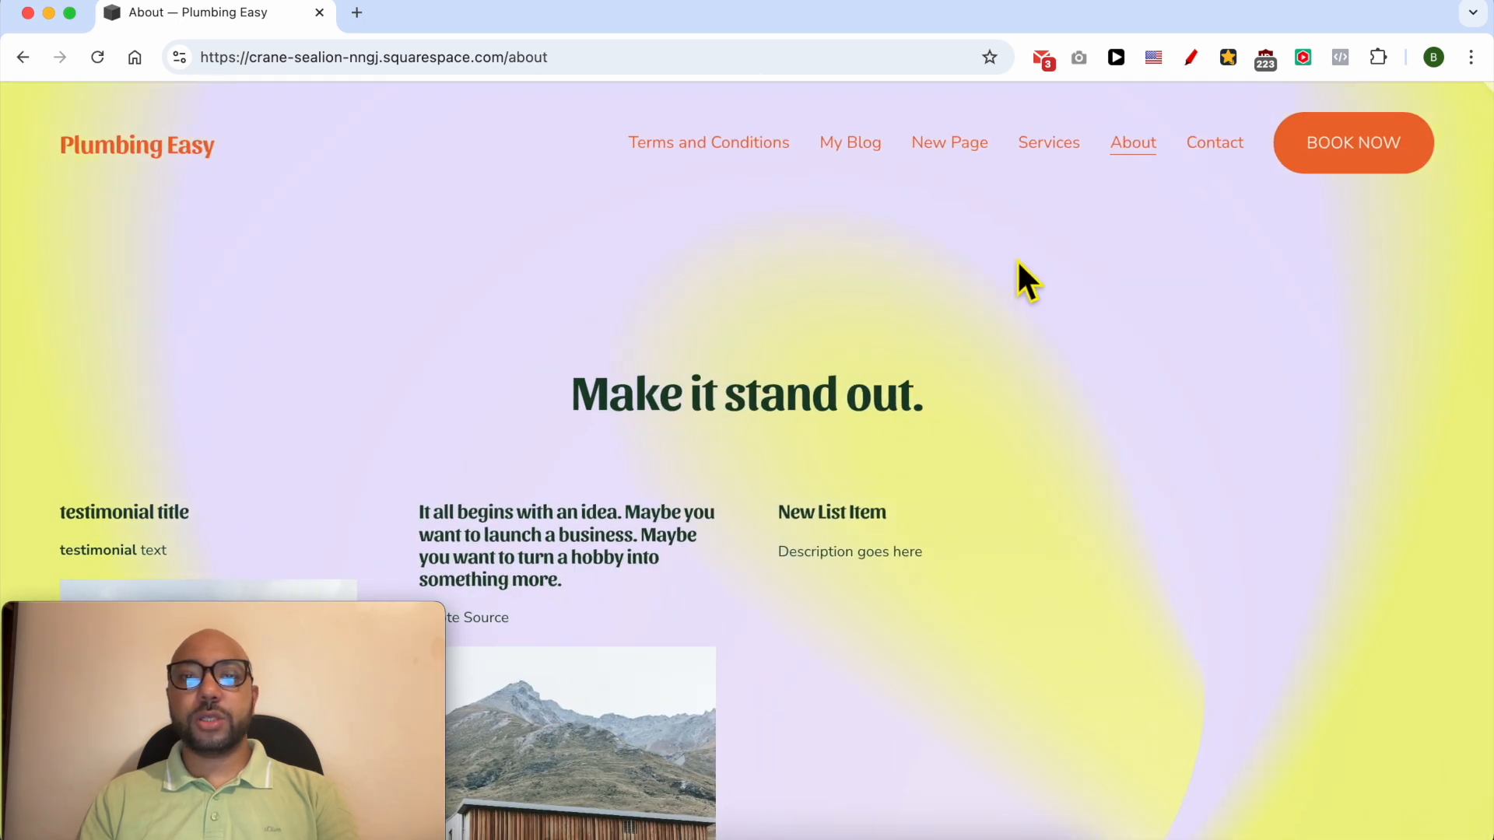
scroll(934, 389, "down", 5)
left_click(581, 184)
scroll(95, 167, "up", 1)
left_click_drag(95, 175, 834, 540)
left_click(959, 498)
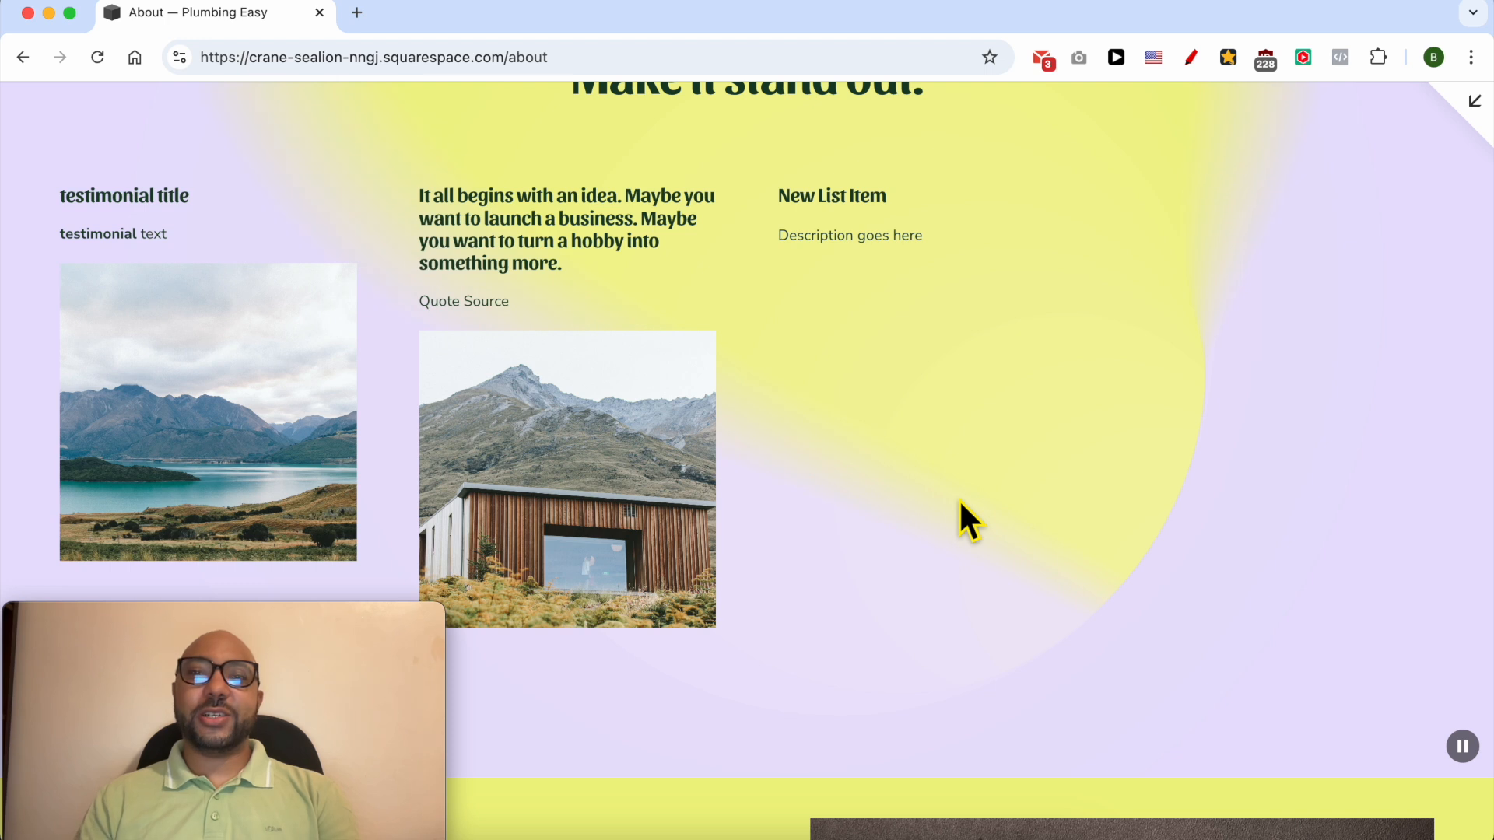